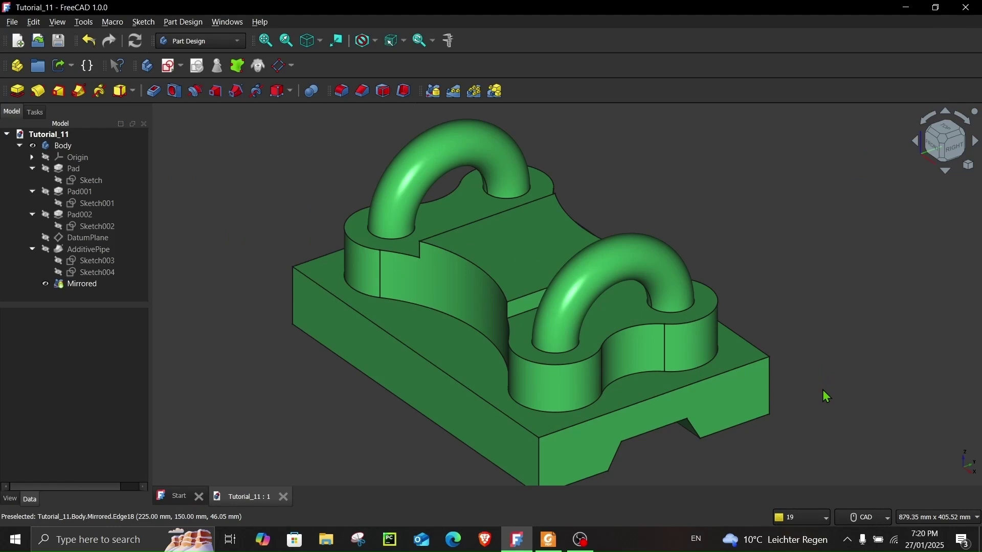
Orbit and pan the existing model and compare it with the exercise PDF.
scroll(817, 388, down, 2)
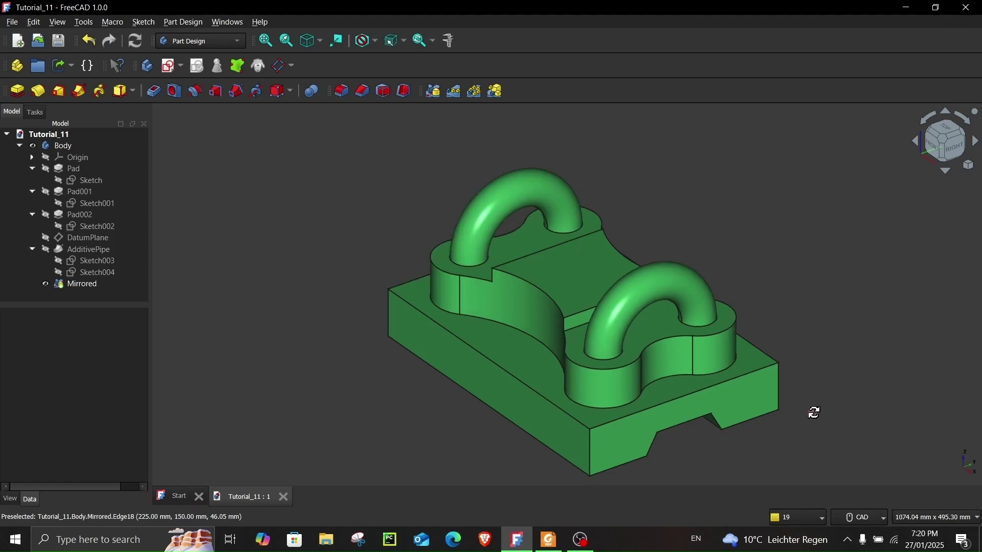
mouse_move(813, 410)
middle_down()
mouse_move(830, 409)
mouse_move(808, 406)
middle_up()
middle_drag(462, 437, 600, 313)
key(alt+Tab)
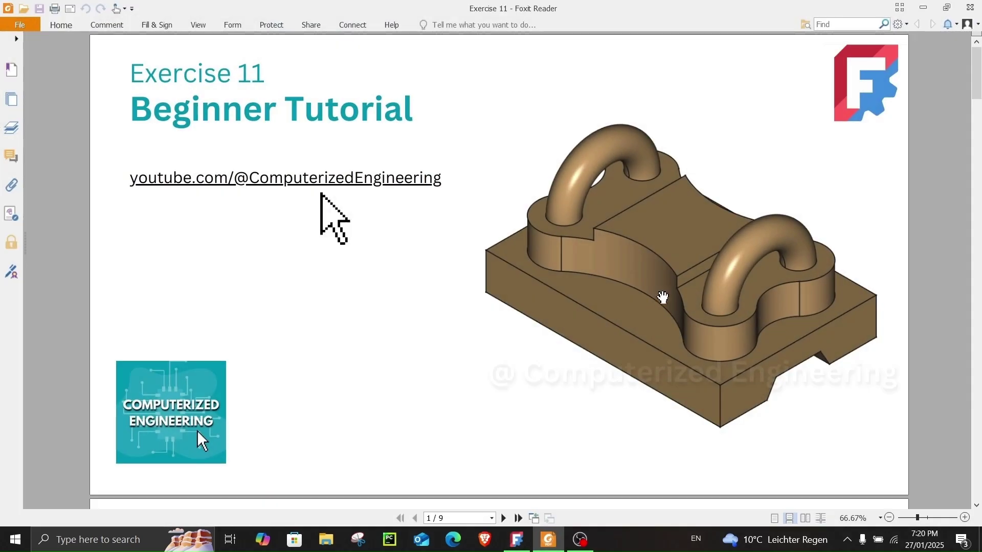
mouse_move(969, 84)
mouse_down()
mouse_move(971, 459)
mouse_move(975, 75)
mouse_up()
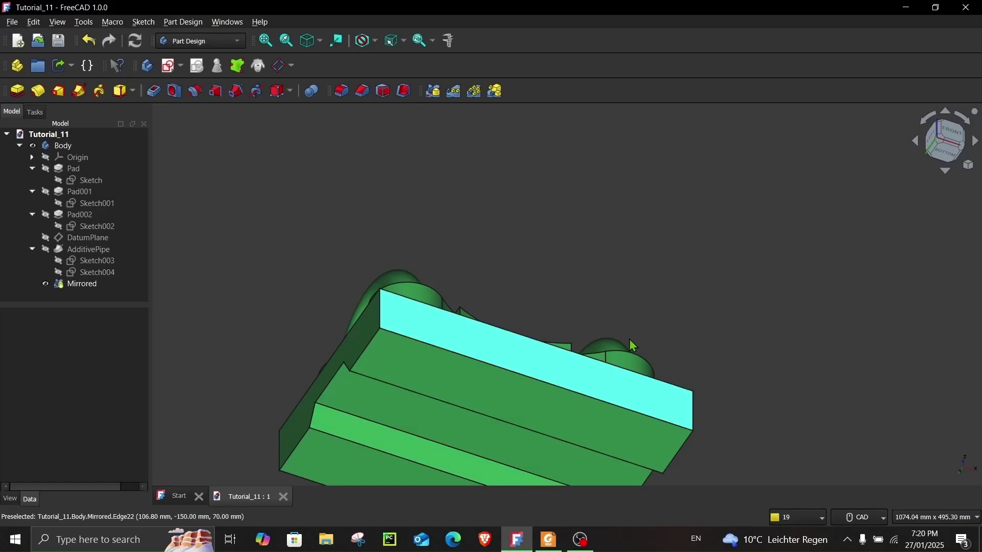
middle_drag(629, 339, 302, 460)
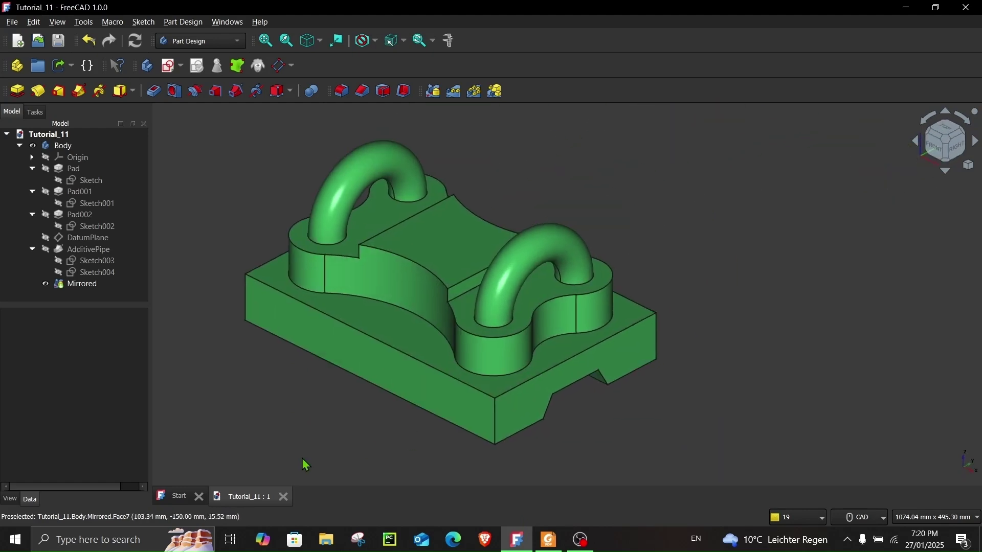
Create a new empty document with a body and start a new sketch.
click(170, 496)
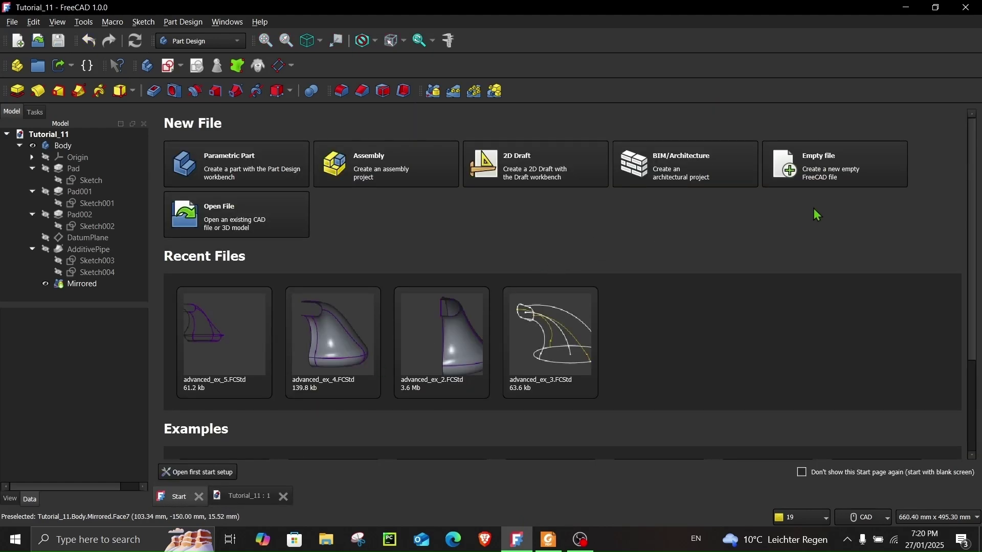
click(826, 182)
click(34, 112)
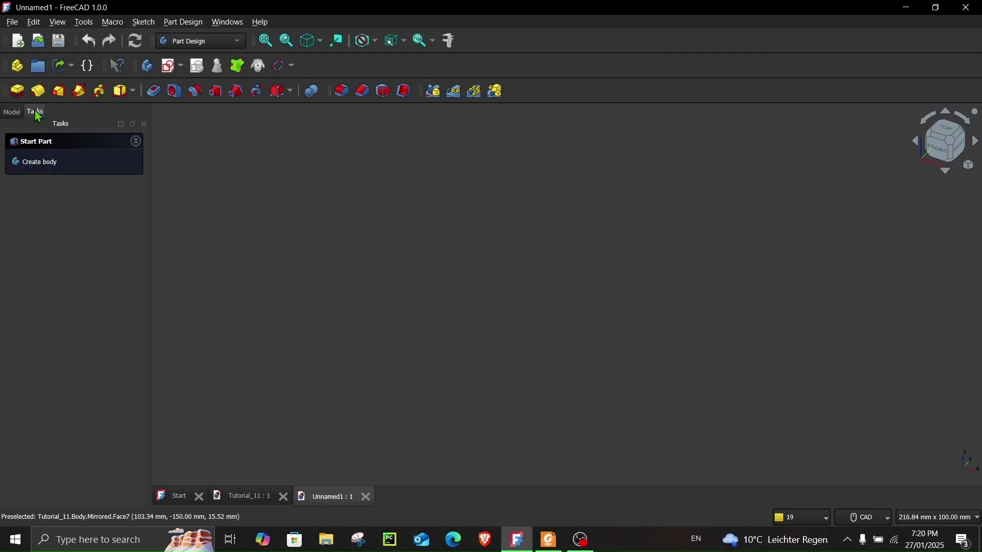
click(36, 162)
click(41, 163)
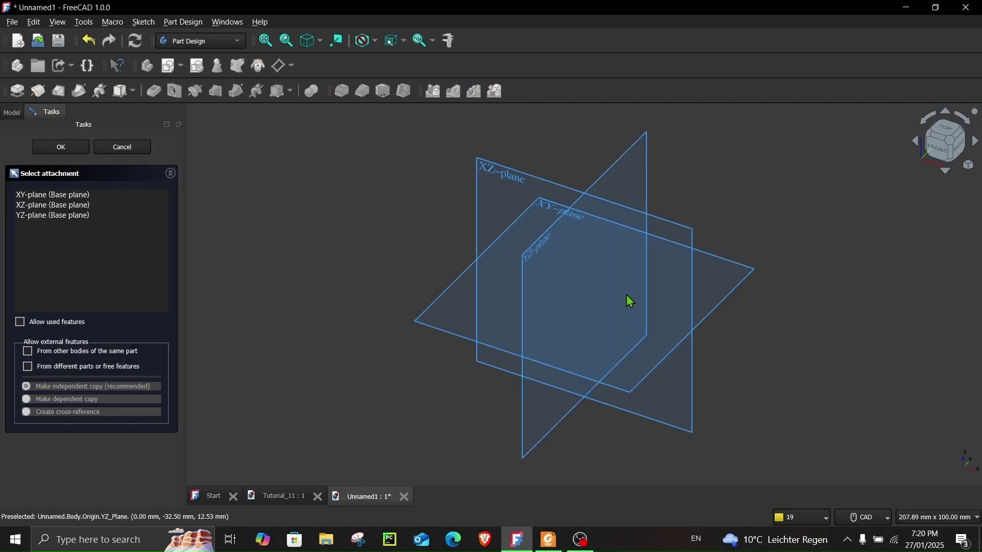
Attach the sketch to the YZ-plane, viewed from the Right.
mouse_move(629, 300)
middle_down()
mouse_move(723, 228)
mouse_move(633, 213)
middle_up()
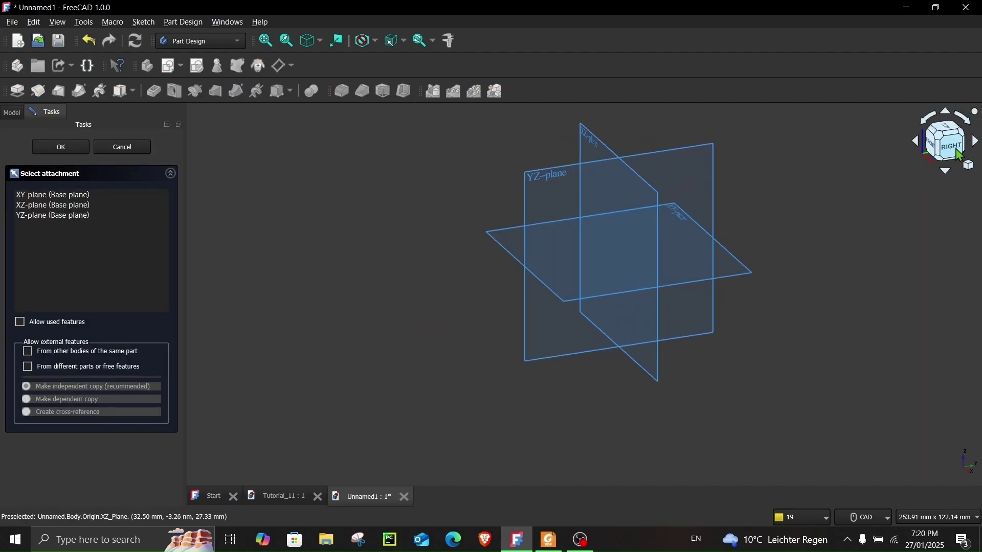
click(957, 152)
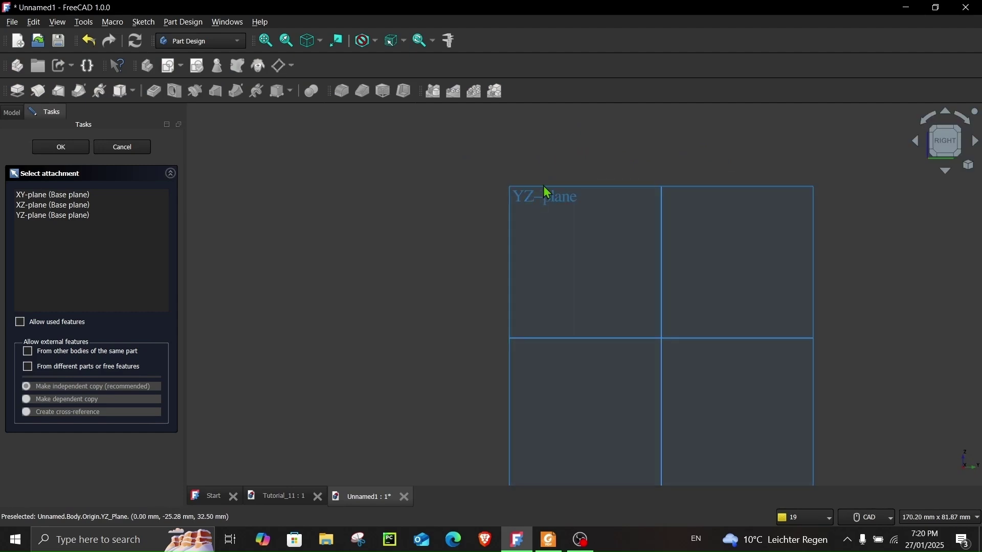
click(522, 223)
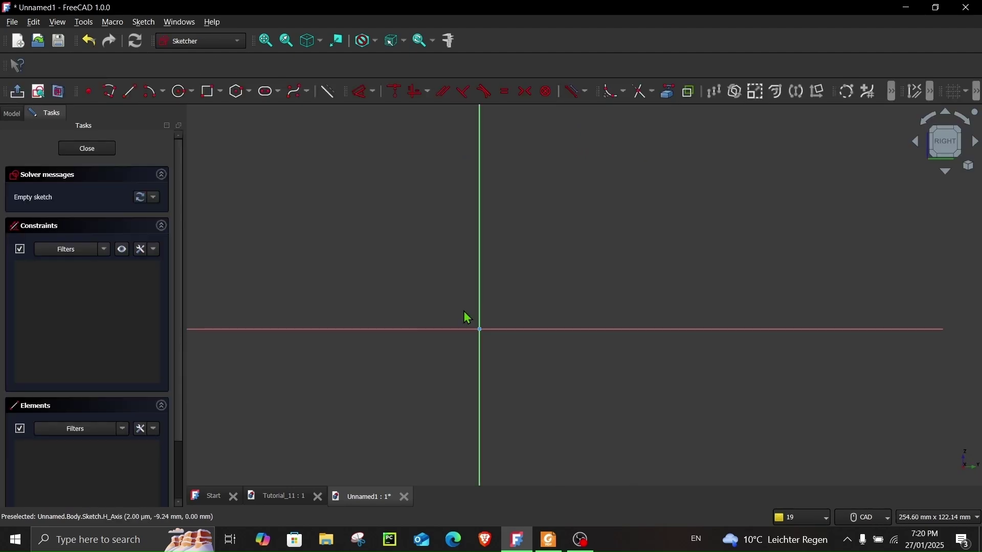
click(549, 539)
Scroll the PDF to review Step 1's 300 × 70 mm base profile, then minimize Foxit Reader.
scroll(517, 356, down, 10)
scroll(516, 355, down, 8)
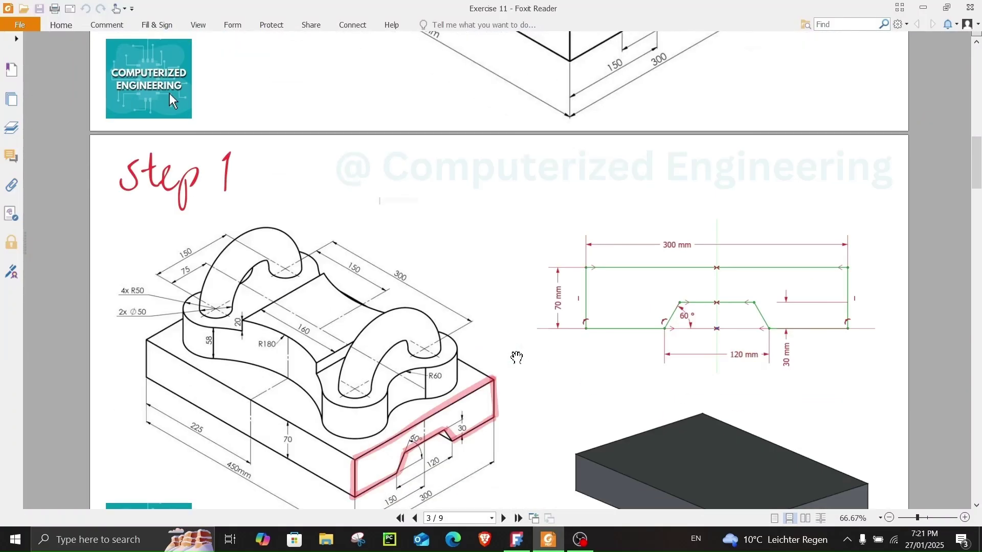
ctrl+scroll(327, 265, up, 1)
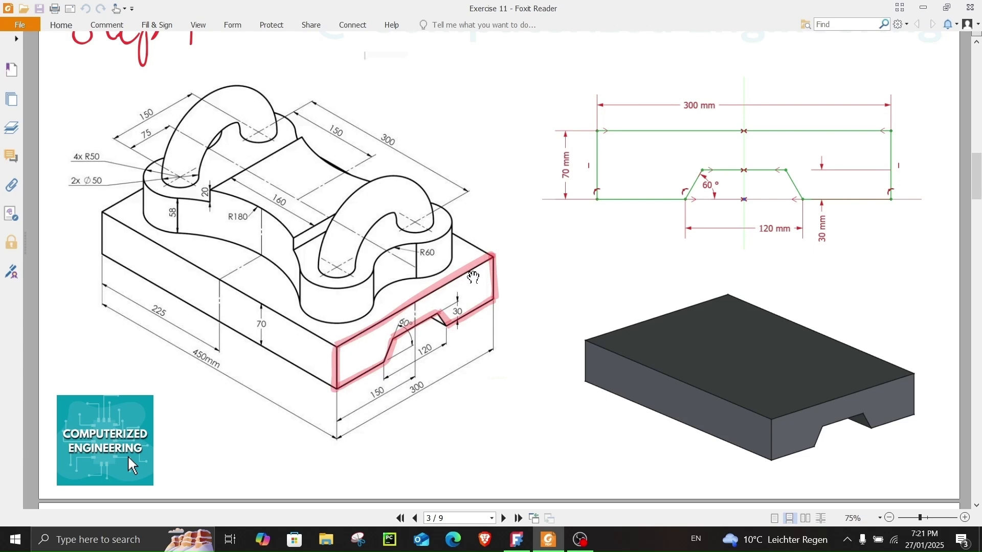
scroll(602, 181, up, 1)
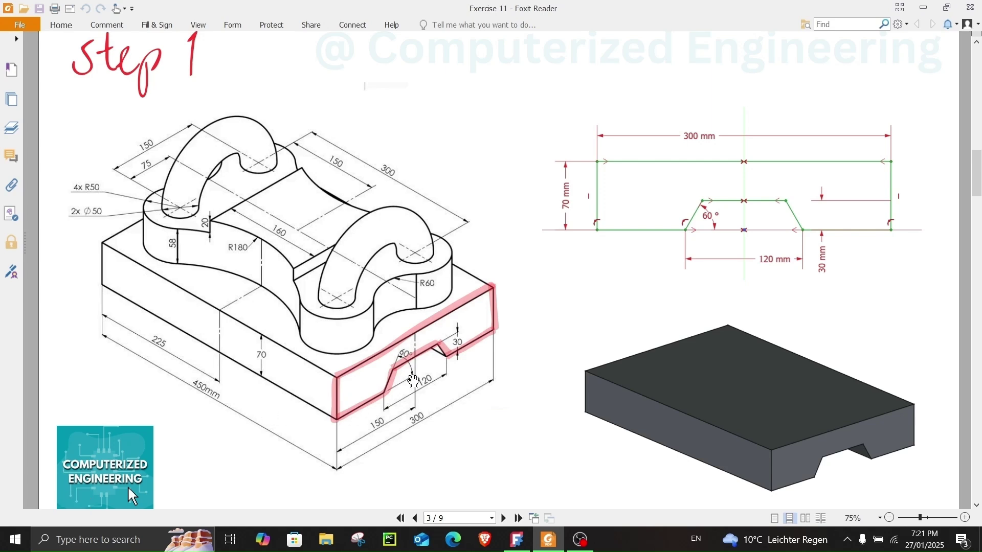
click(918, 8)
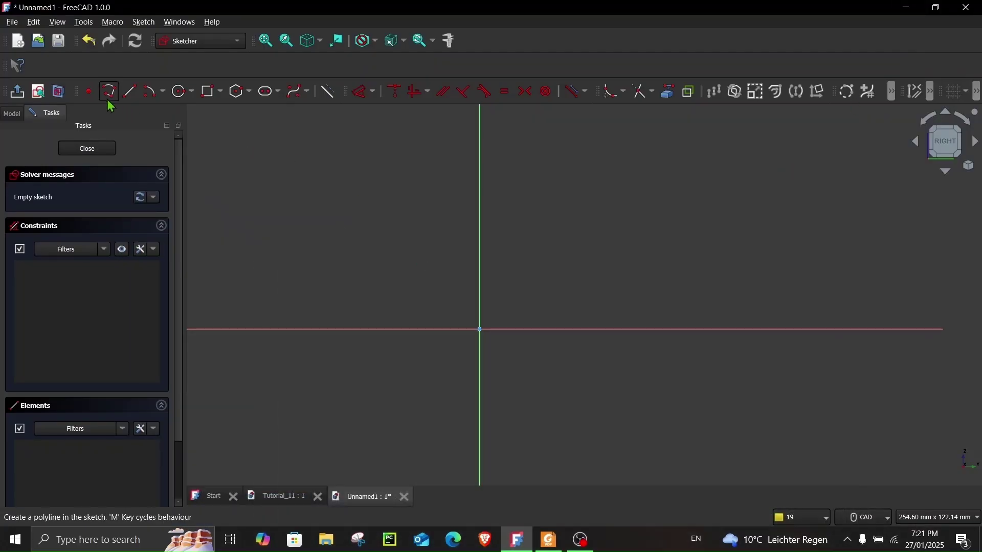
Draw a closed polyline outline with a trapezoidal notch in its bottom edge.
click(110, 101)
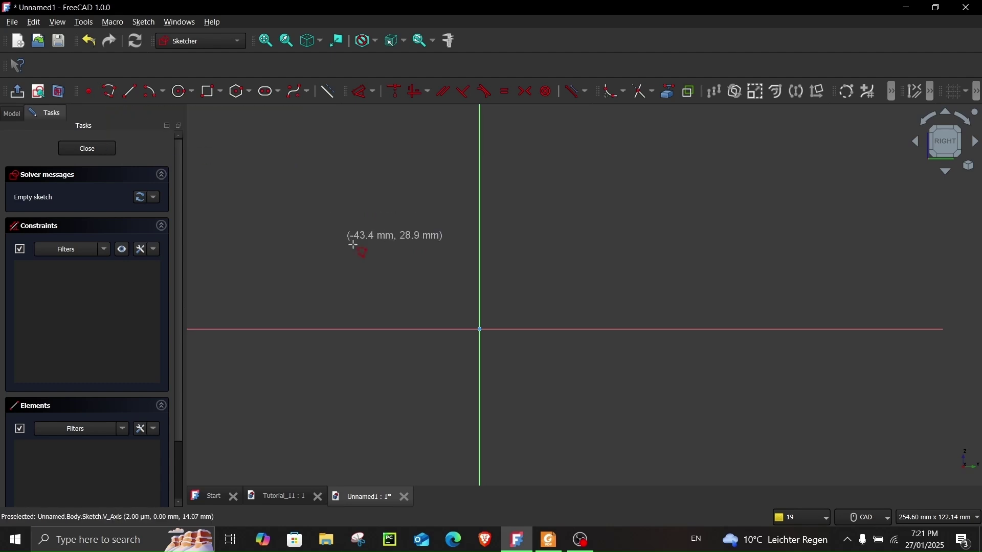
click(301, 237)
click(731, 238)
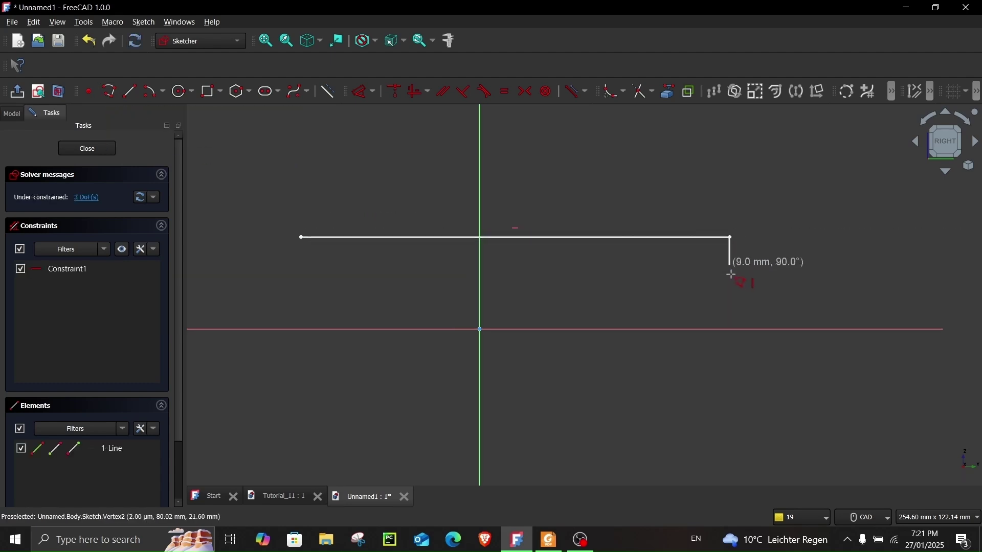
click(731, 328)
click(671, 330)
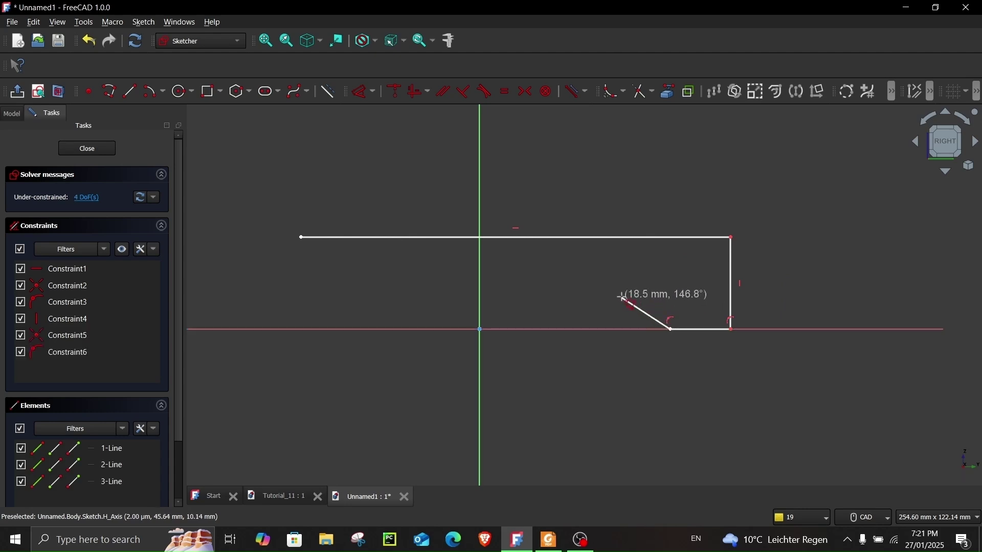
click(623, 296)
click(398, 295)
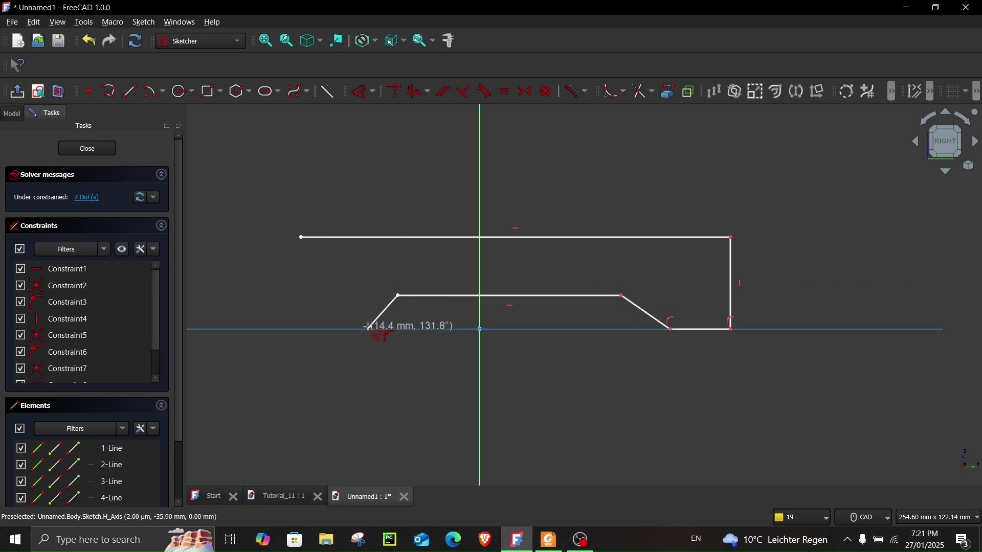
click(368, 328)
click(303, 329)
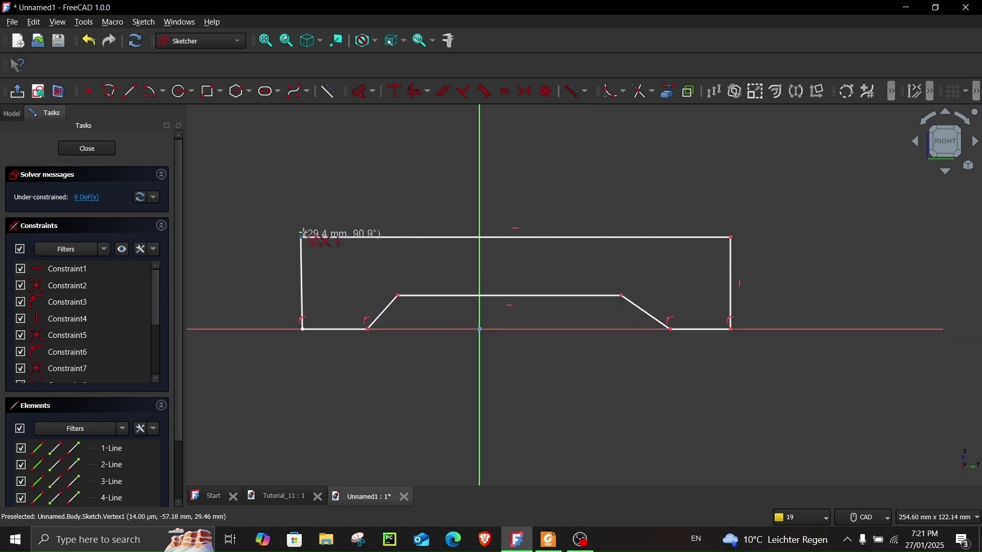
click(303, 237)
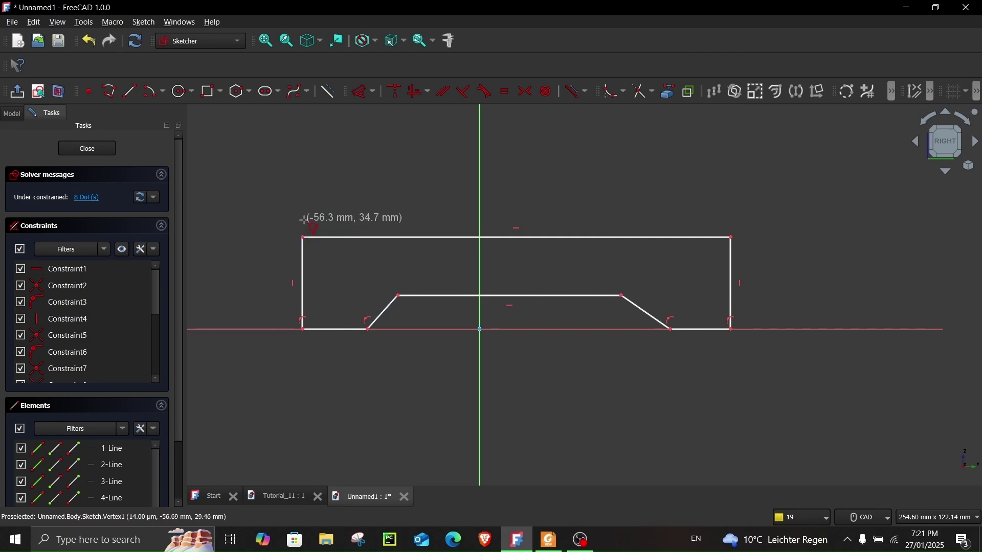
Drag the outline and notch vertices to rough out the profile's proportions.
drag(303, 237, 241, 199)
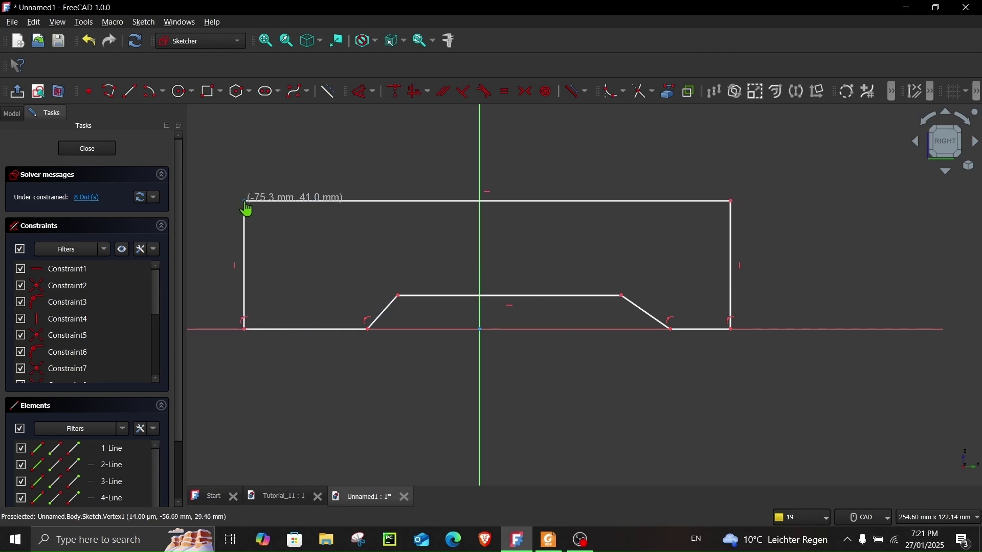
scroll(291, 235, down, 2)
drag(365, 280, 317, 298)
drag(512, 262, 503, 258)
scroll(516, 342, up, 2)
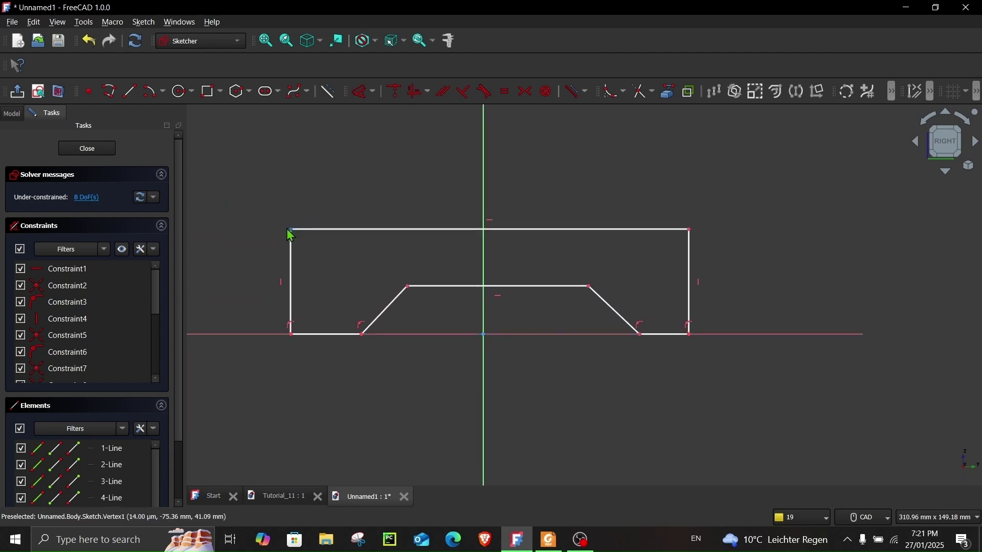
mouse_move(289, 234)
mouse_down()
mouse_move(344, 233)
mouse_move(289, 236)
mouse_up()
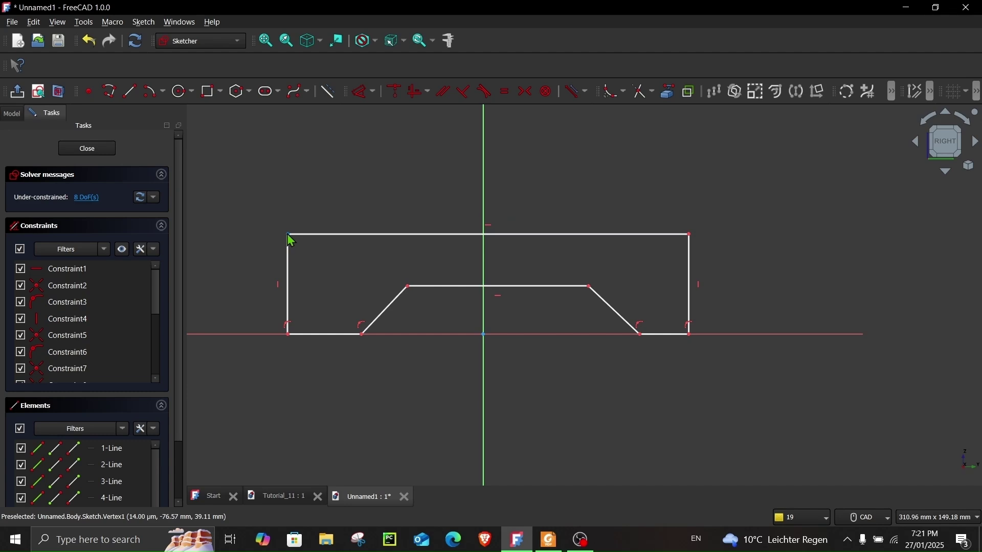
Make the outline's top corners symmetric about the vertical axis.
click(689, 235)
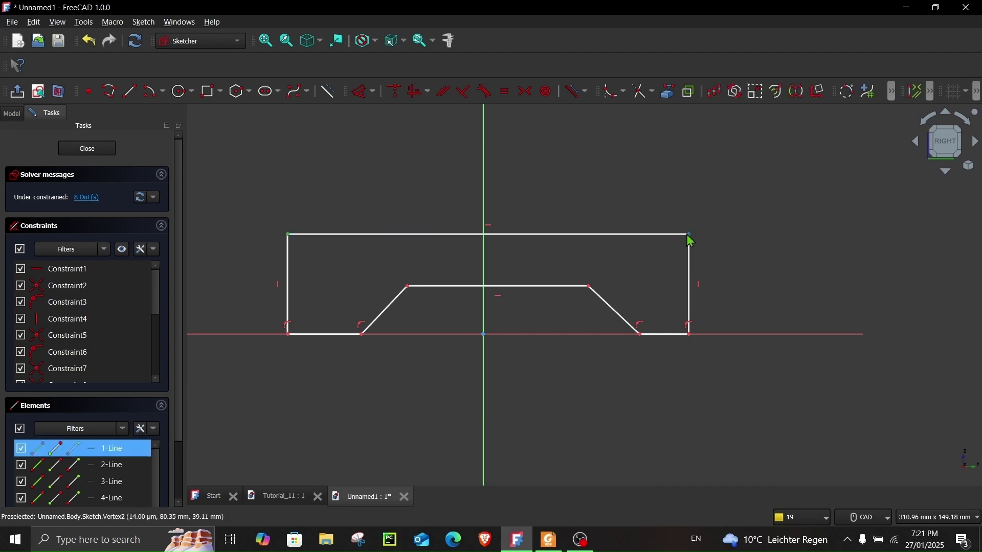
click(484, 214)
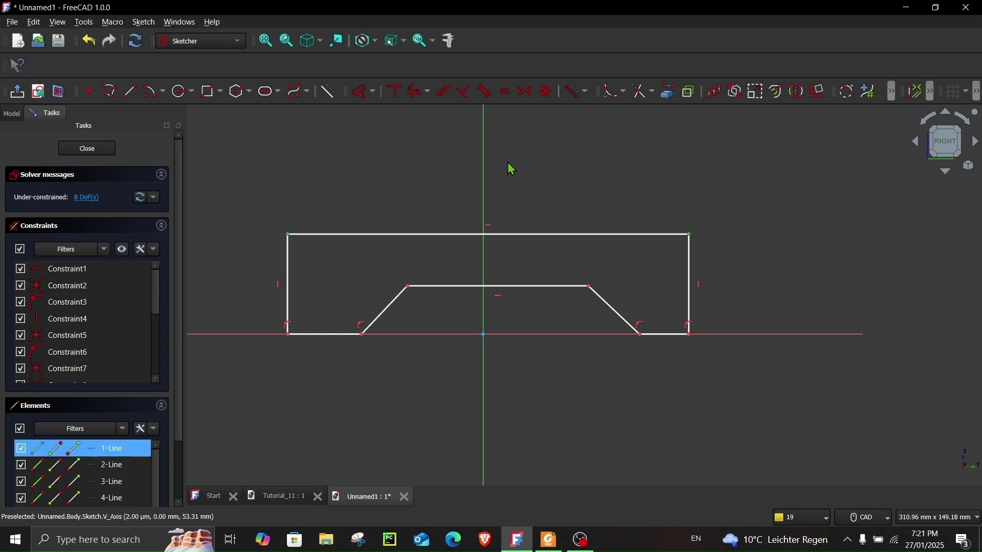
click(527, 92)
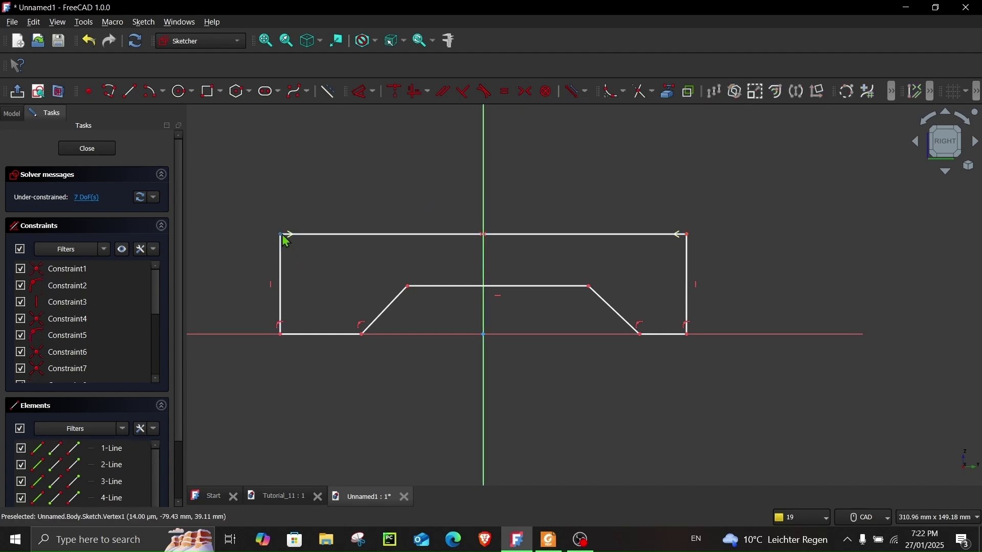
mouse_move(288, 234)
mouse_down()
mouse_move(322, 241)
mouse_move(285, 231)
mouse_up()
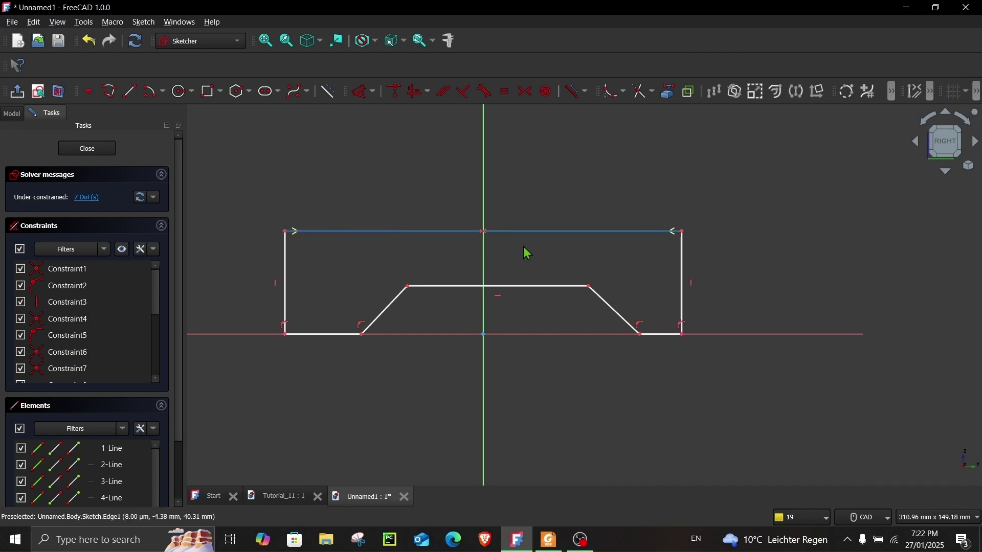
Make the notch's top corners symmetric about the vertical axis.
drag(410, 292, 420, 286)
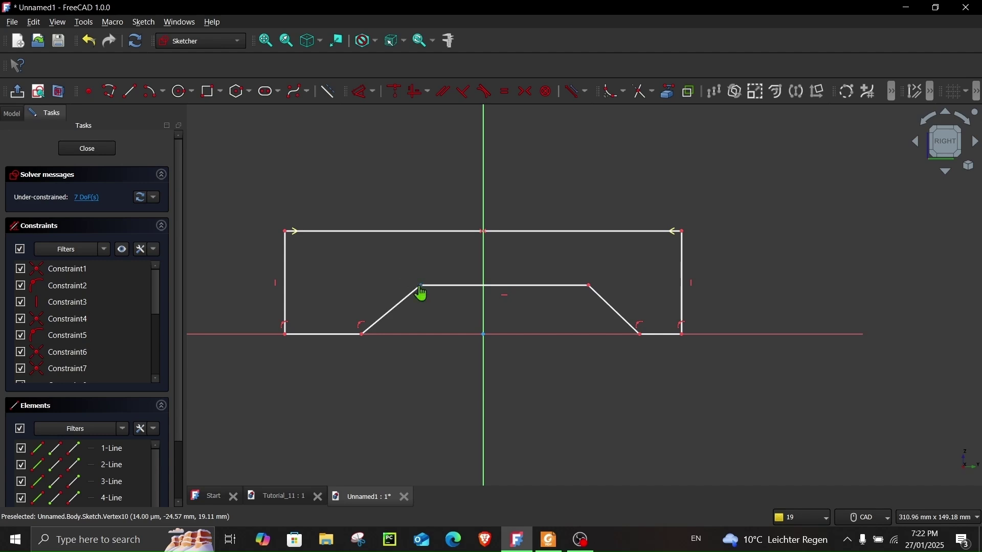
click(420, 285)
click(590, 288)
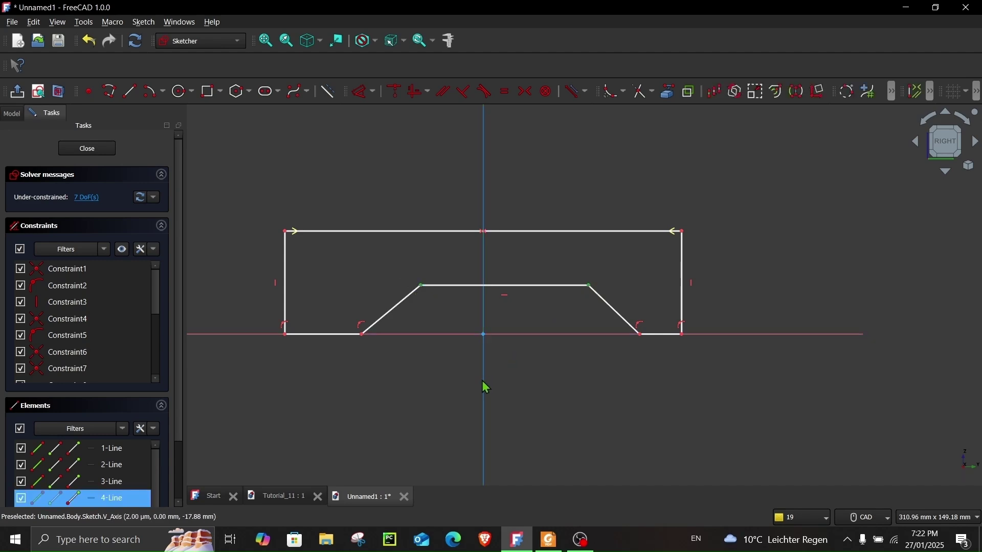
click(525, 93)
click(484, 170)
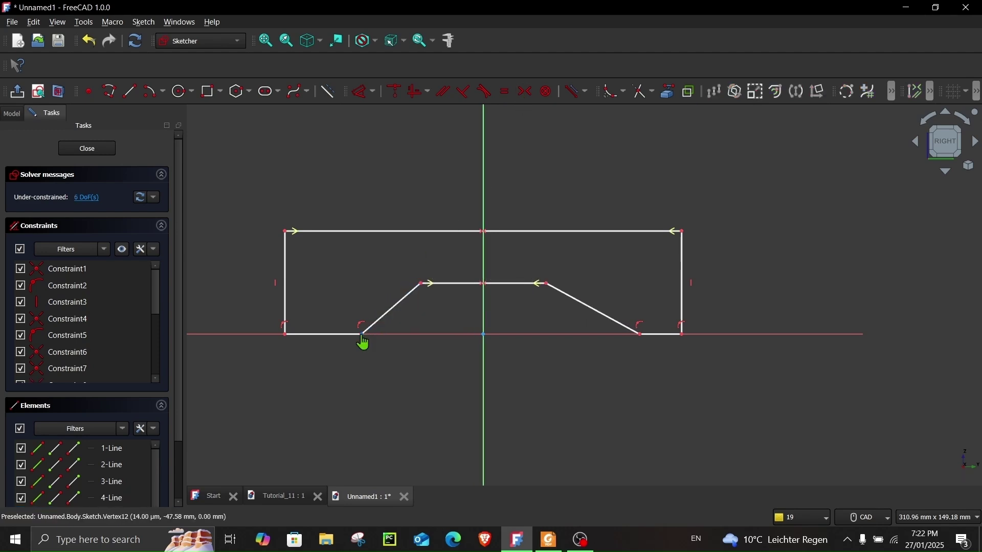
Constrain the two outer bottom segments equal and raise the profile's top edge.
drag(637, 334, 603, 334)
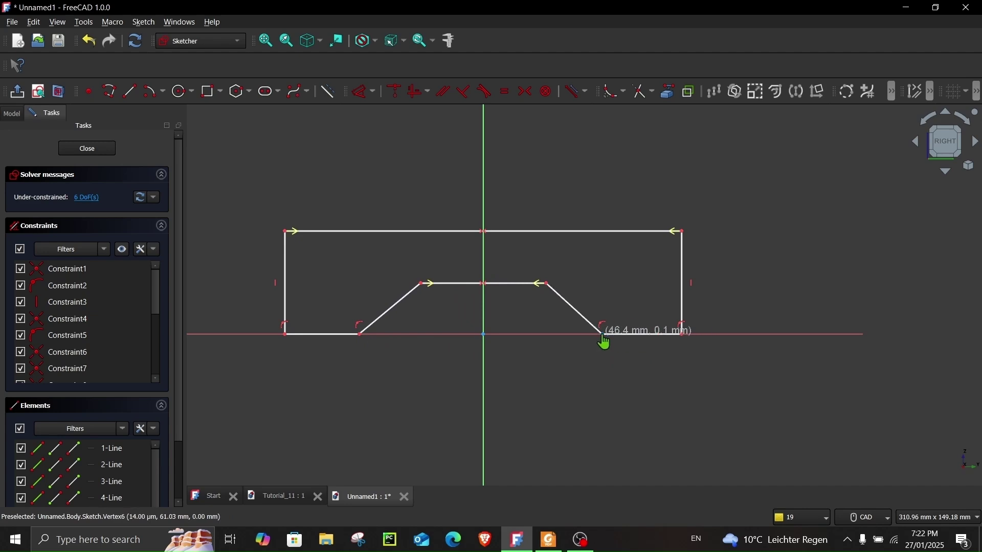
click(639, 335)
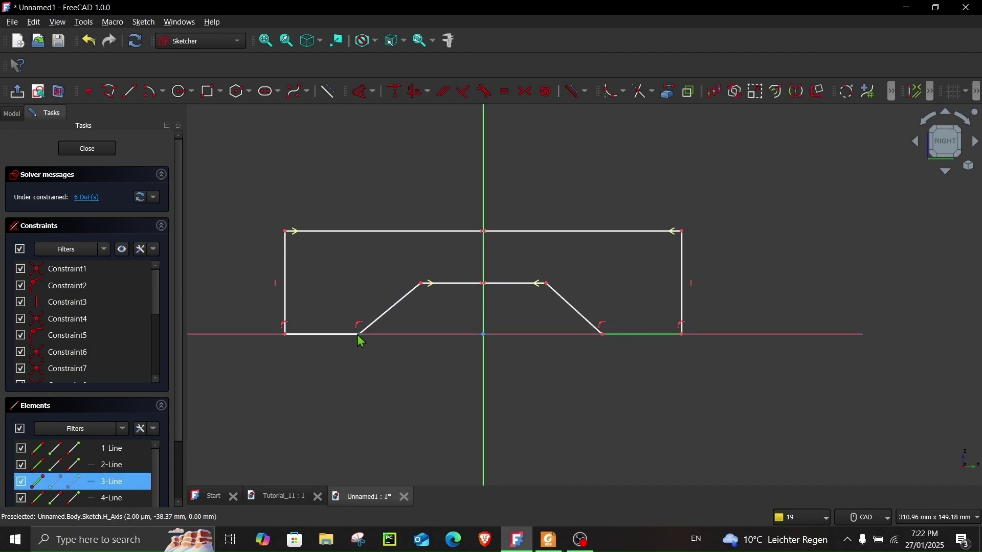
click(506, 95)
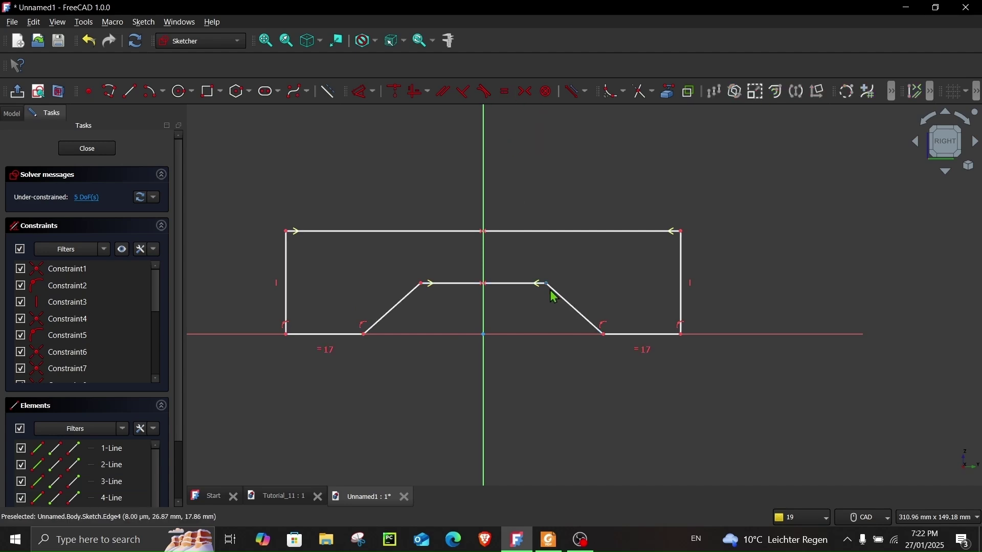
mouse_move(548, 285)
mouse_down()
mouse_move(553, 311)
mouse_move(553, 297)
mouse_up()
drag(431, 232, 431, 218)
Dimension the top edge to 300 mm and the notch base to 120 mm.
click(360, 92)
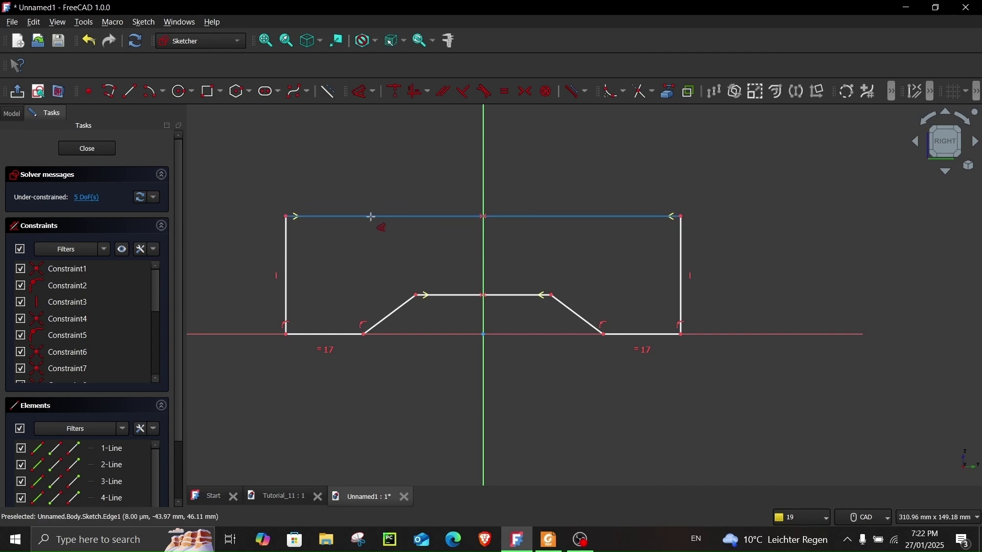
click(374, 217)
click(379, 175)
text(300)
key(Return)
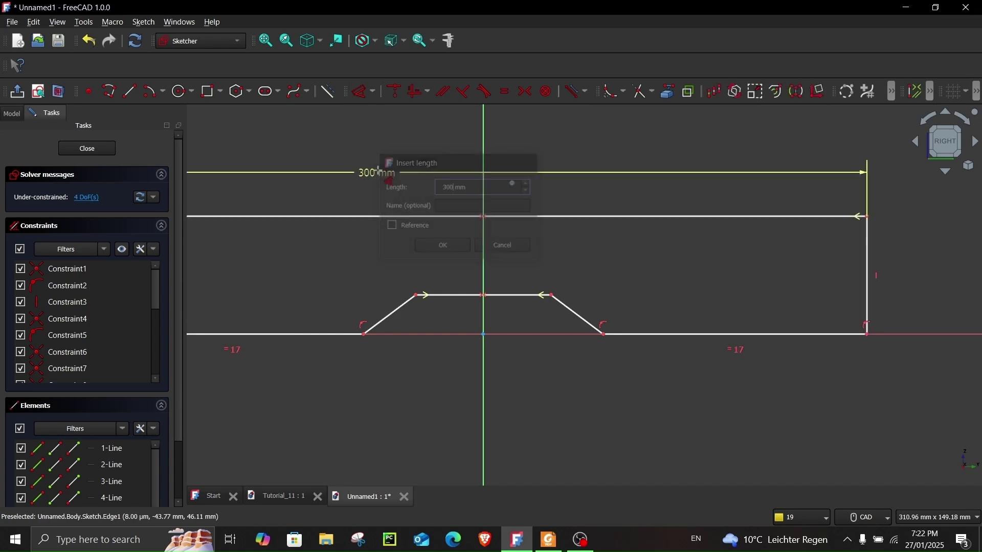
scroll(381, 184, down, 2)
click(369, 290)
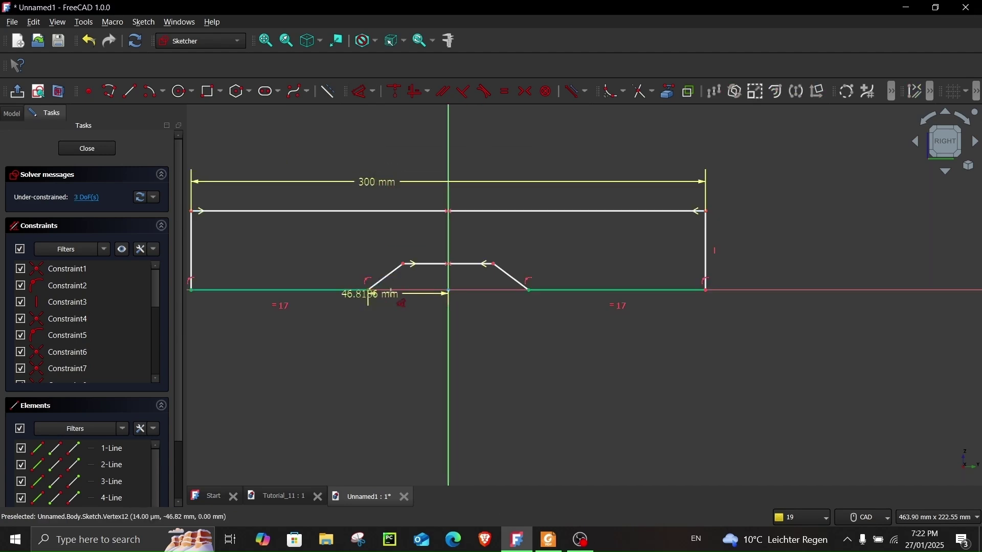
click(529, 291)
click(517, 356)
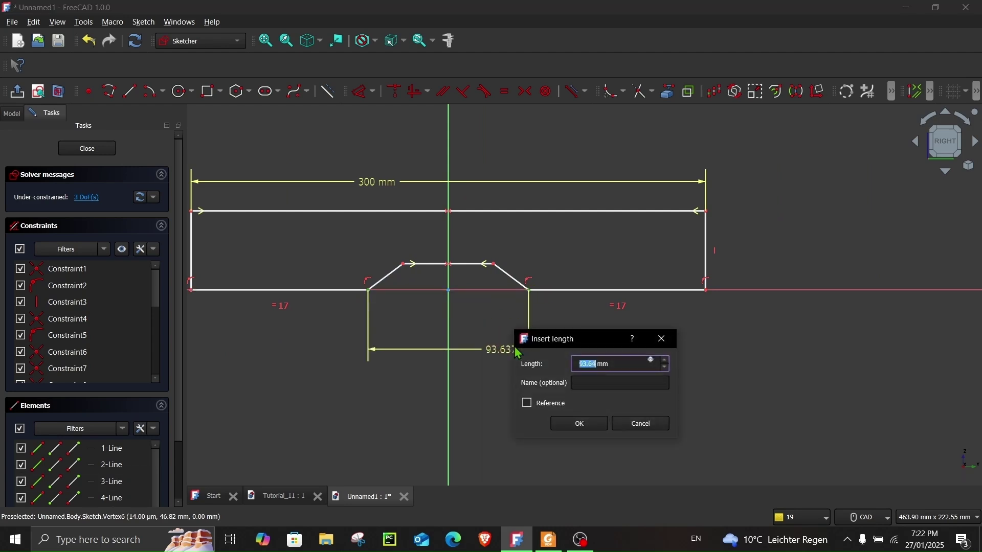
text(120)
key(Return)
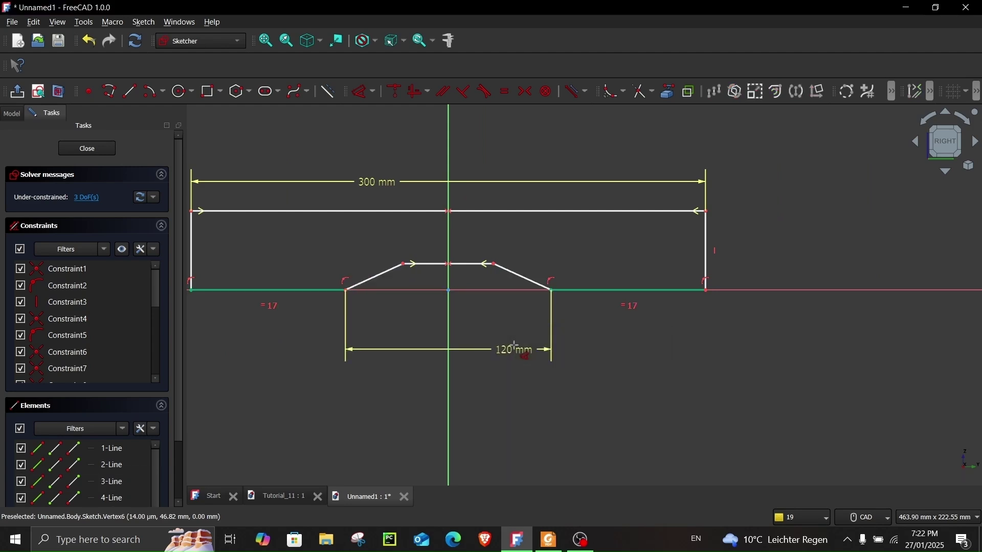
Set the notch's slanted edge at 60° to the horizontal axis.
click(383, 274)
click(400, 291)
click(410, 279)
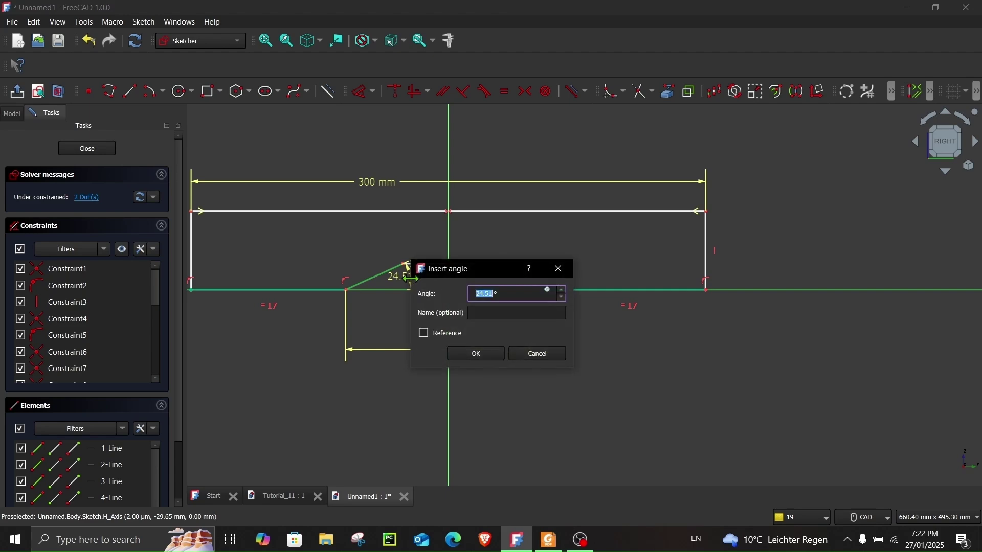
text(60)
key(Return)
scroll(468, 265, down, 2)
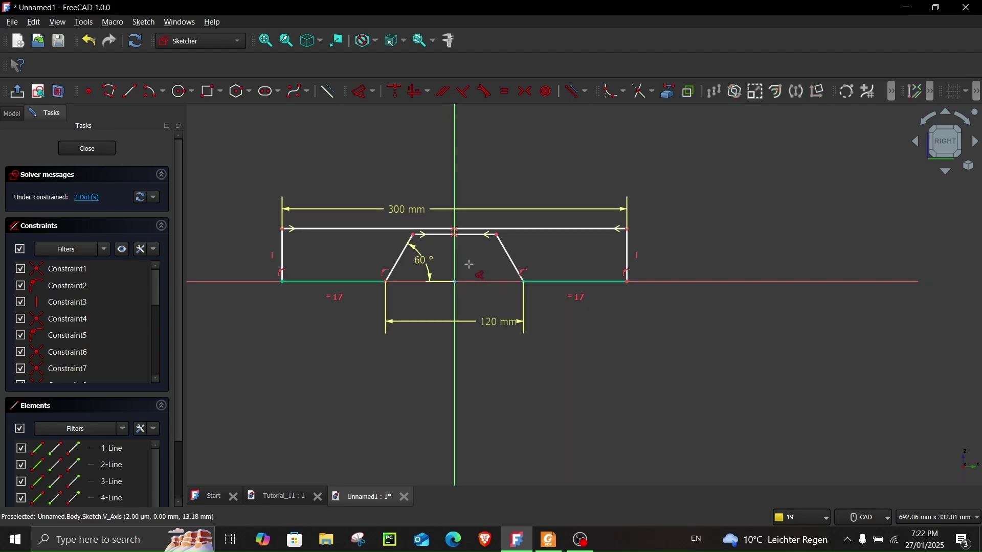
Check the dimensions against the reference drawing PDF, then hide it.
click(550, 540)
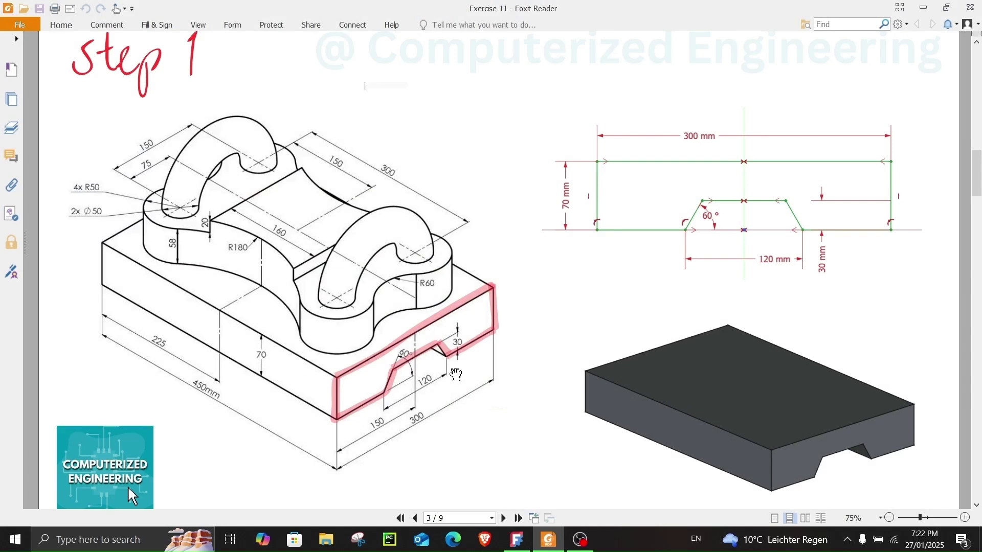
ctrl+scroll(457, 375, up, 6)
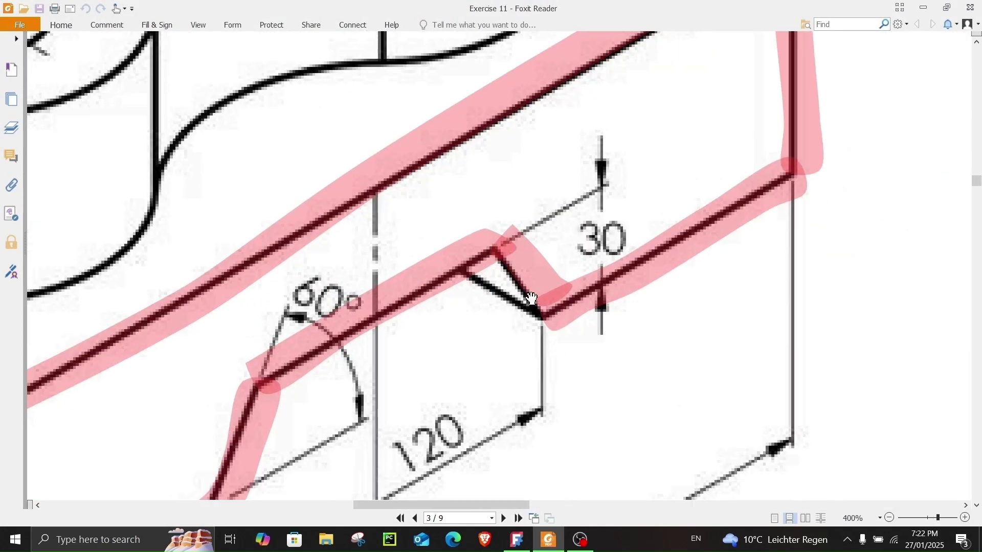
ctrl+scroll(525, 300, down, 6)
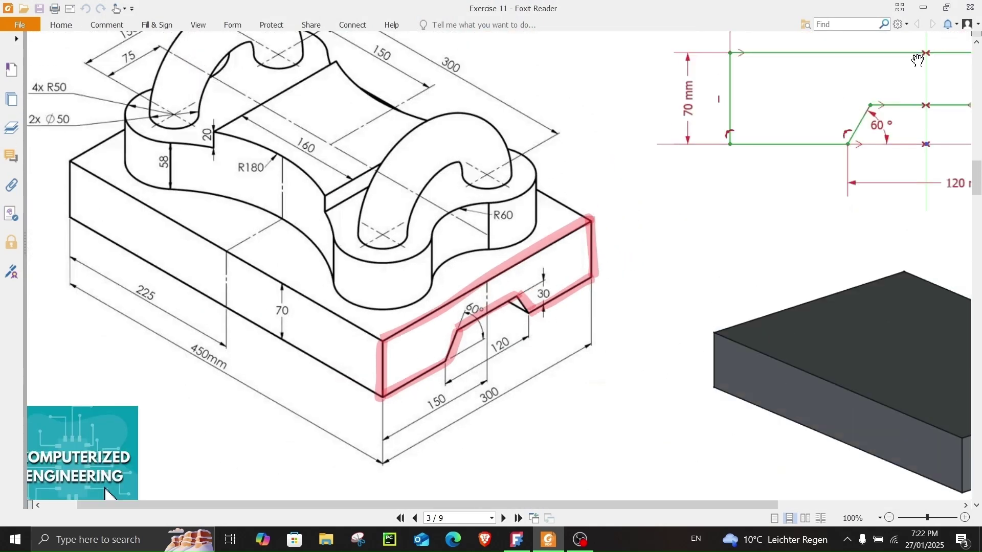
click(925, 8)
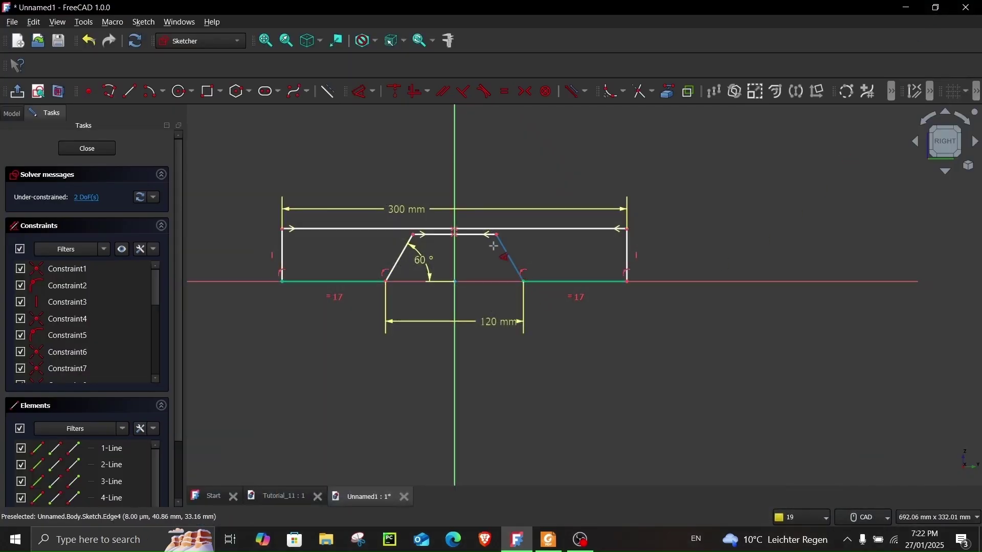
Dimension the right edge to 70 mm height and the notch depth to 30 mm.
click(658, 266)
click(745, 264)
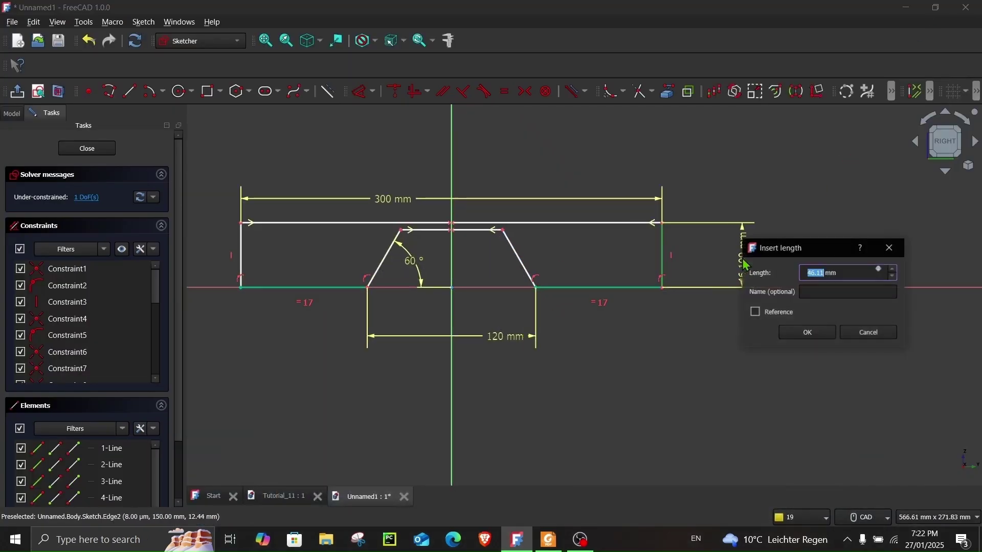
key(Return)
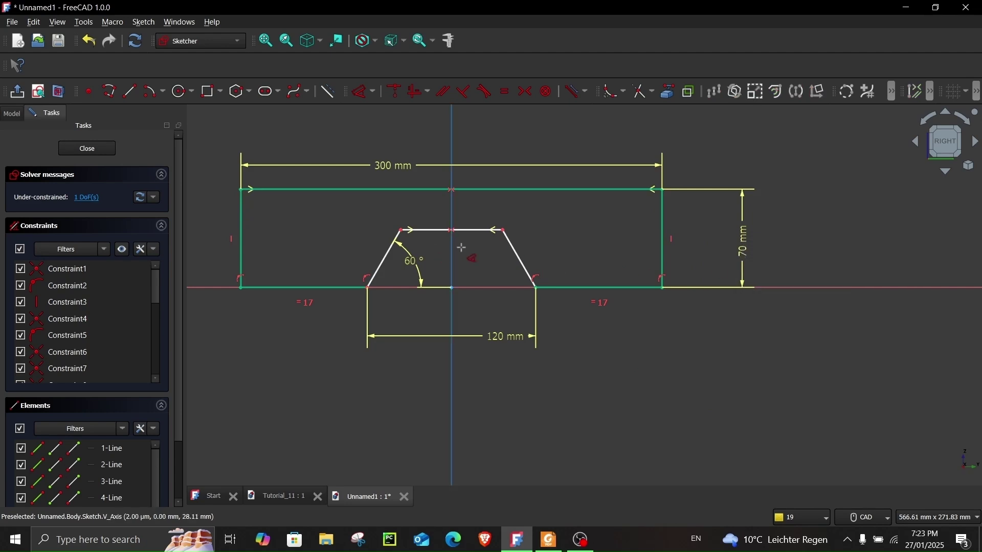
click(483, 231)
click(584, 288)
click(575, 253)
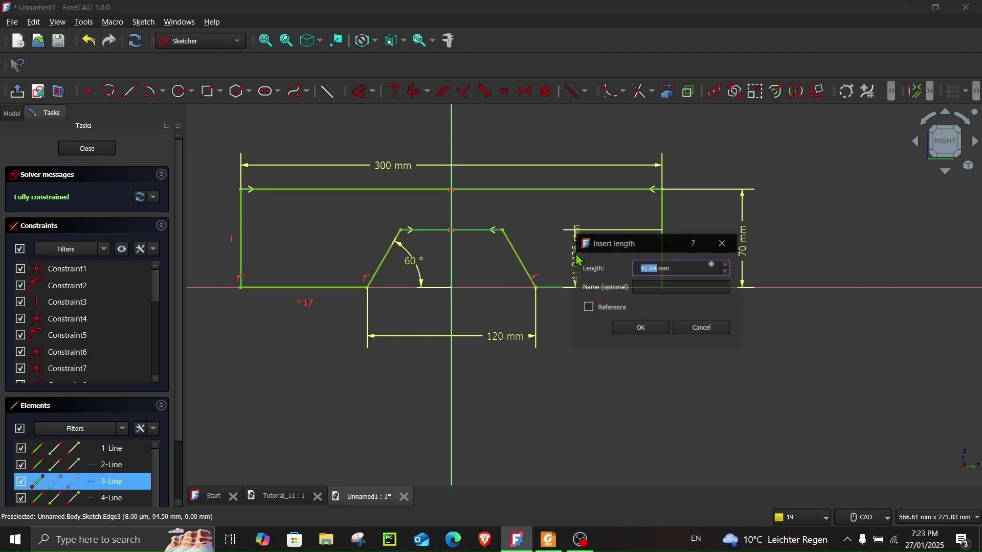
text(30)
key(Return)
Recenter the fully constrained profile and close the sketch.
scroll(550, 255, down, 1)
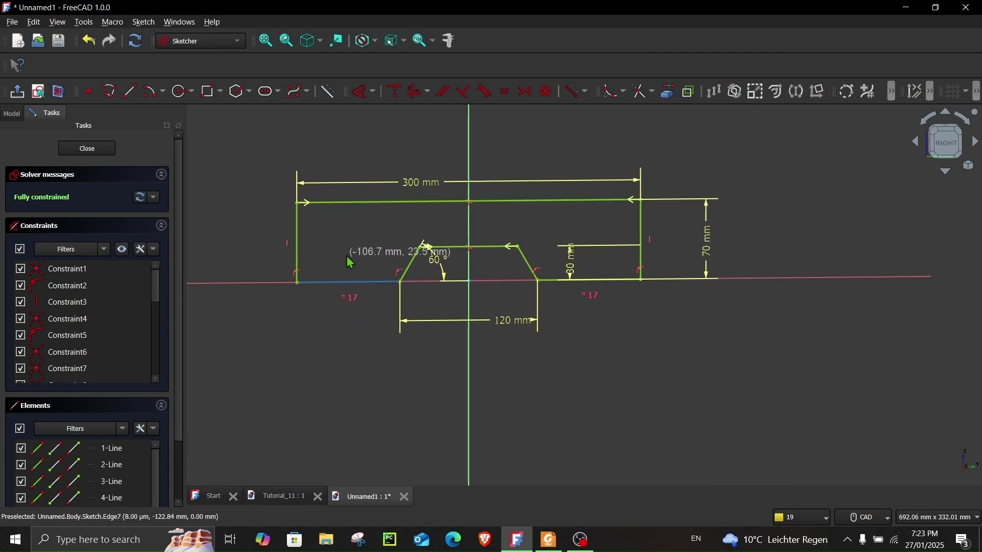
scroll(333, 236, up, 1)
middle_drag(333, 235, 348, 263)
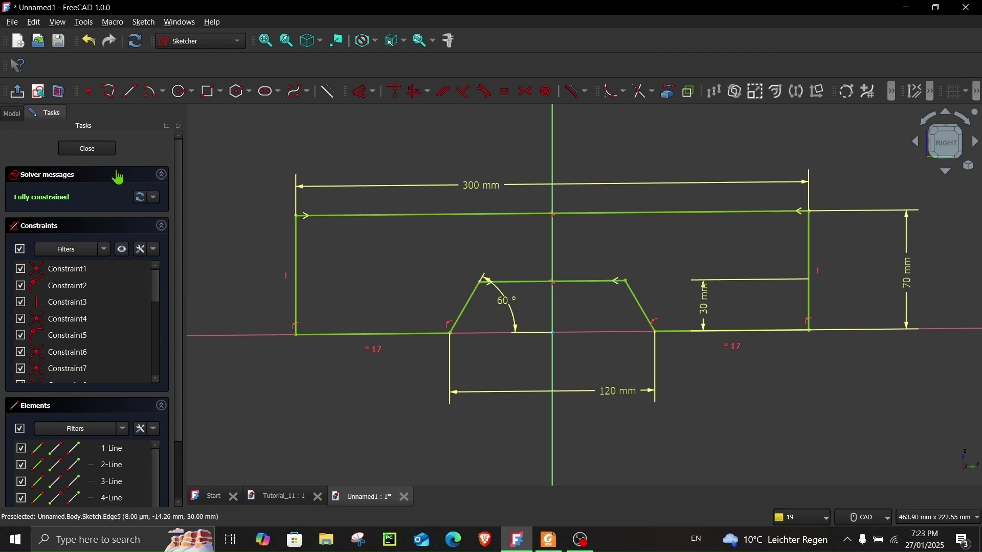
click(87, 149)
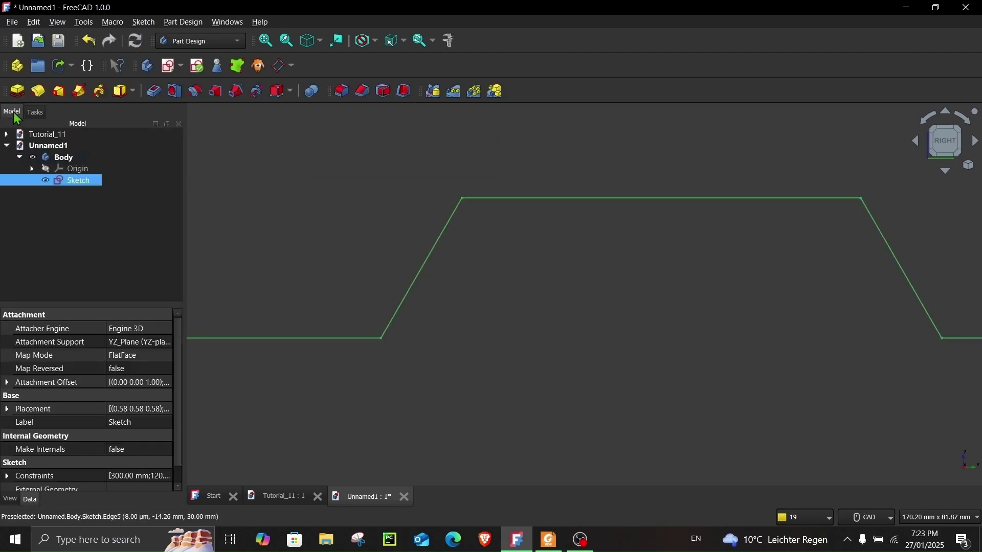
Pad the notched profile 450 mm, symmetric to the sketch plane.
scroll(414, 291, down, 5)
middle_drag(469, 313, 357, 282)
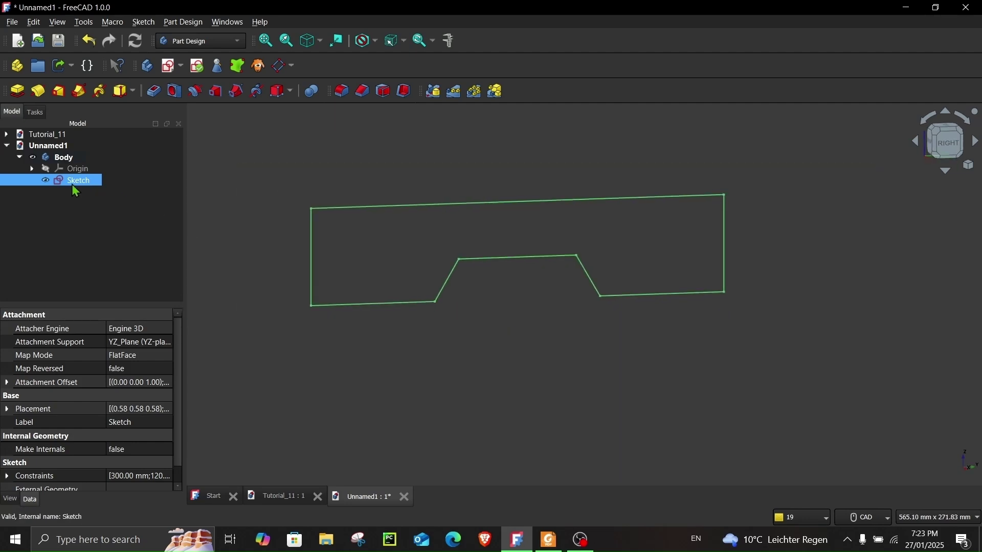
click(15, 93)
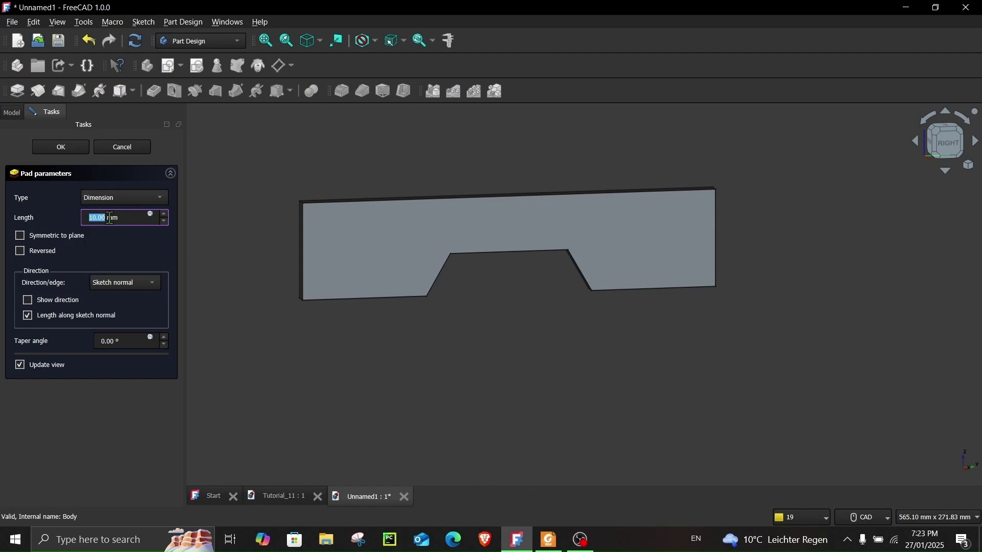
key(alt+Tab)
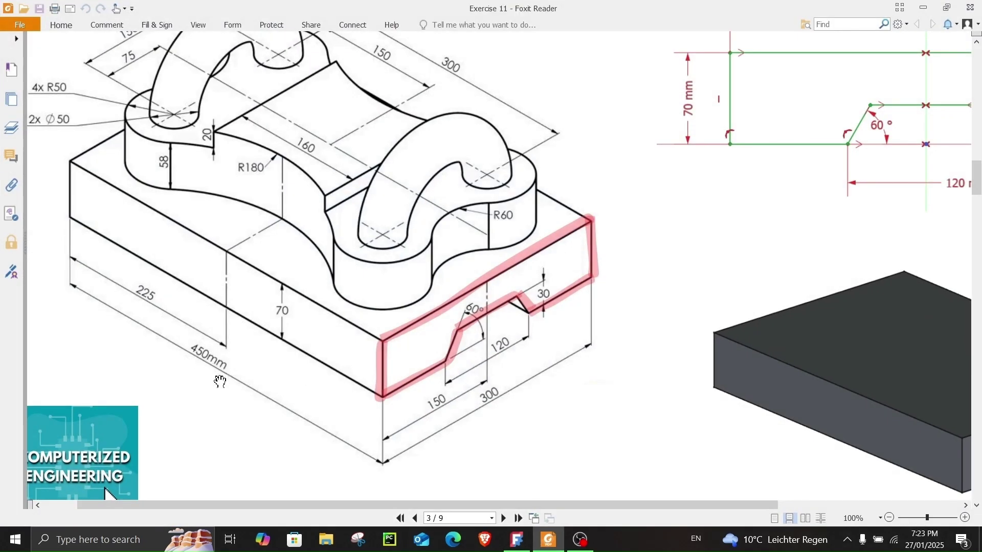
click(923, 10)
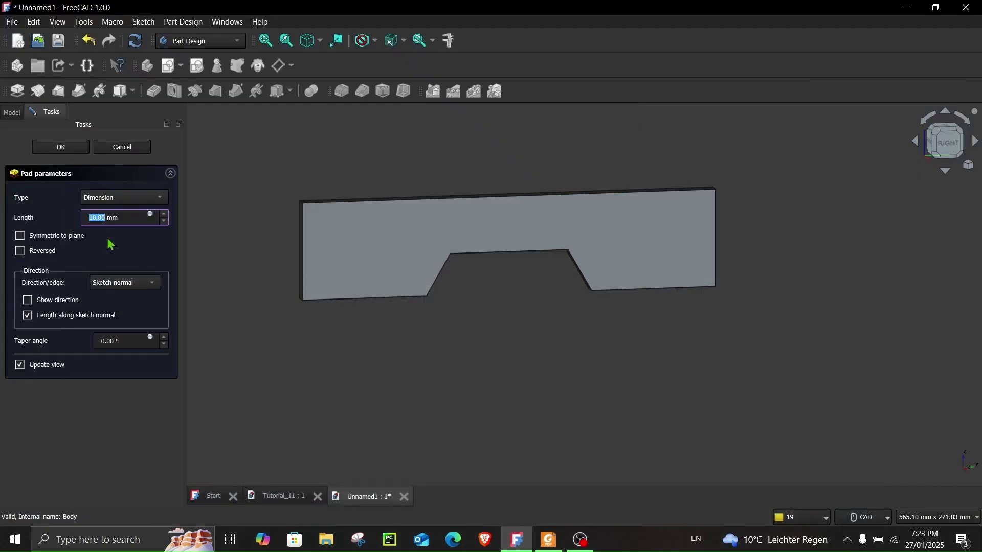
click(20, 238)
middle_drag(269, 315, 359, 331)
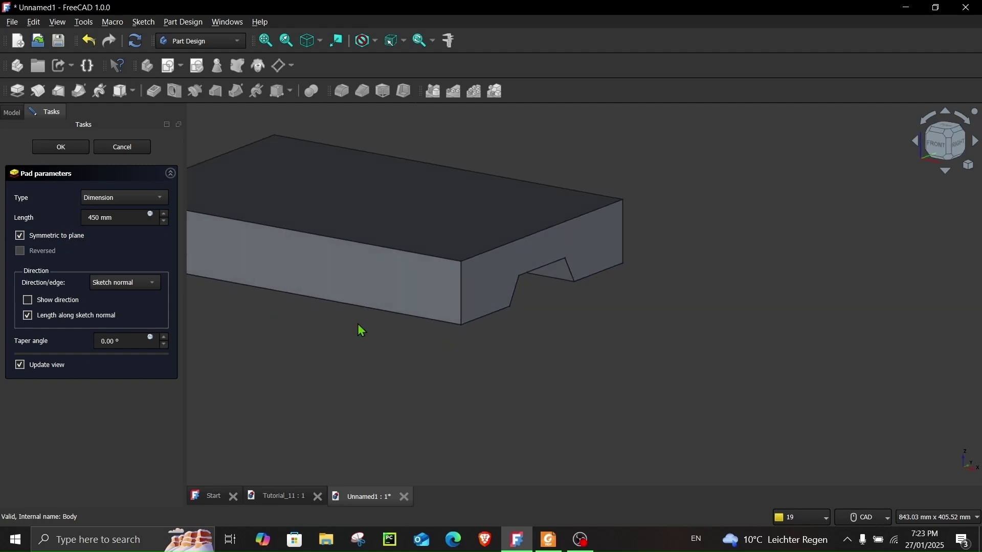
key(Return)
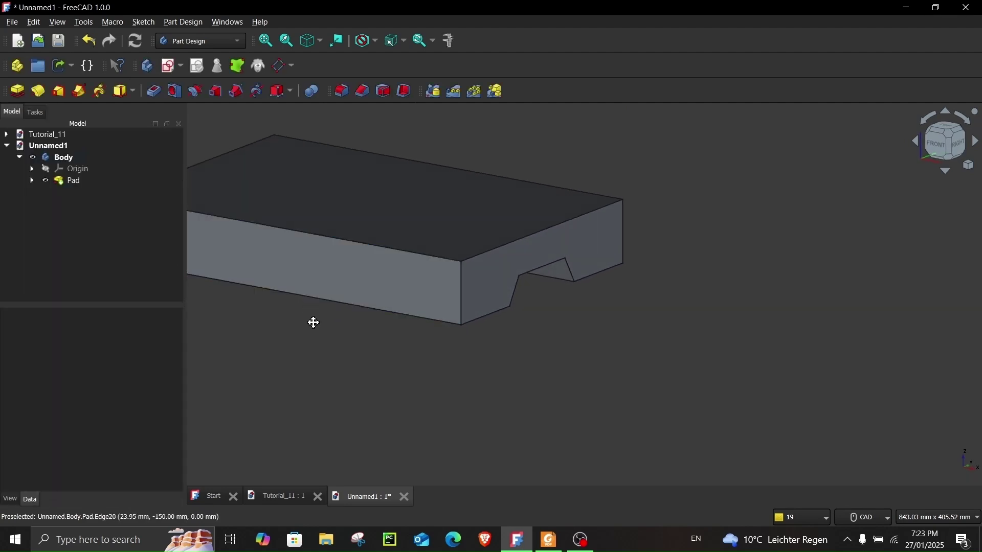
middle_drag(198, 283, 347, 347)
Toggle the Origin planes and axes on while orbiting, then hide them to show only the block.
click(37, 171)
key(space)
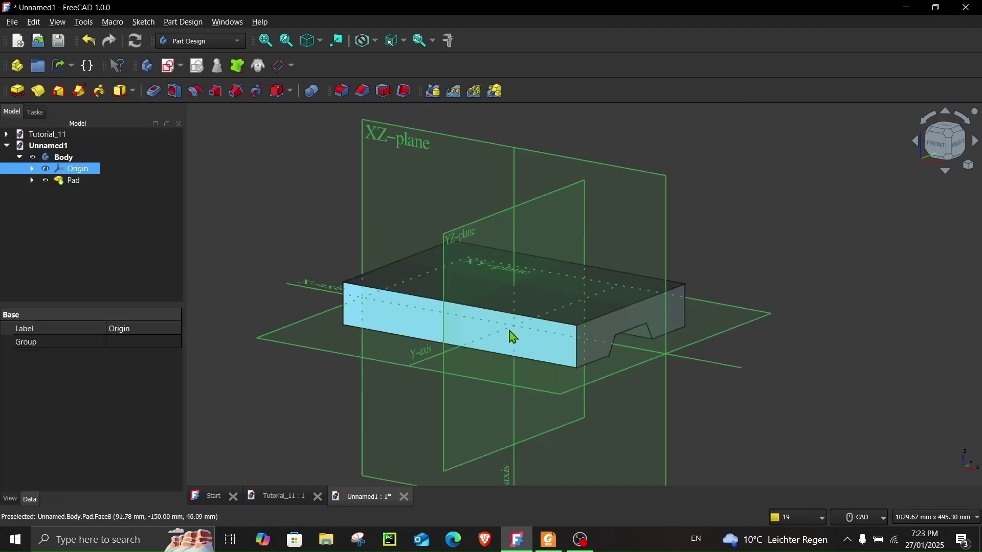
middle_drag(510, 335, 530, 362)
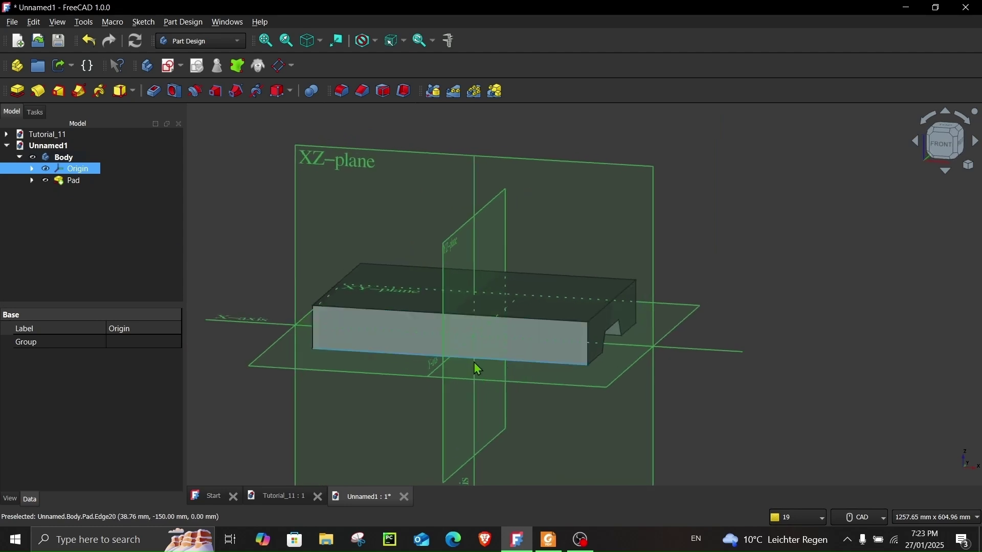
scroll(450, 361, up, 2)
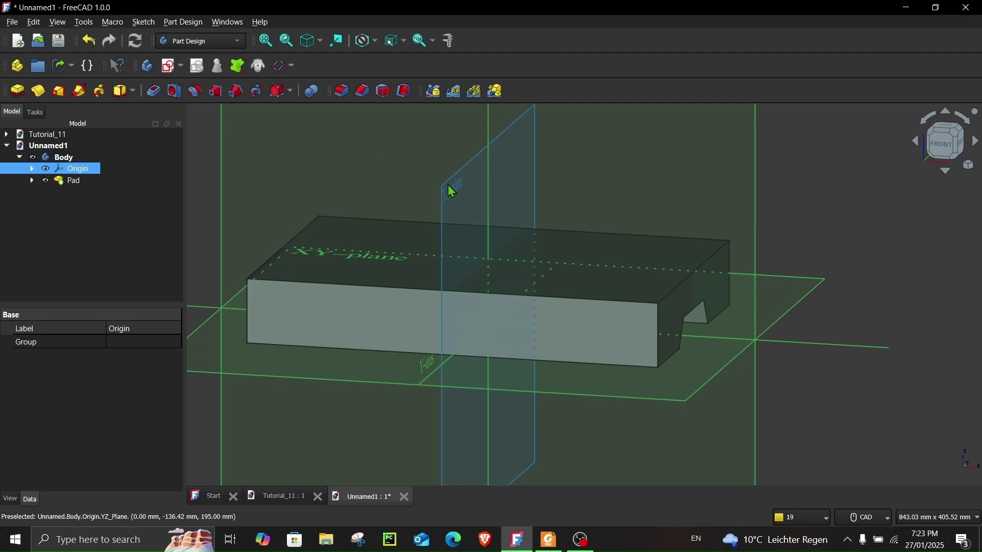
middle_drag(449, 355, 248, 250)
scroll(249, 250, down, 2)
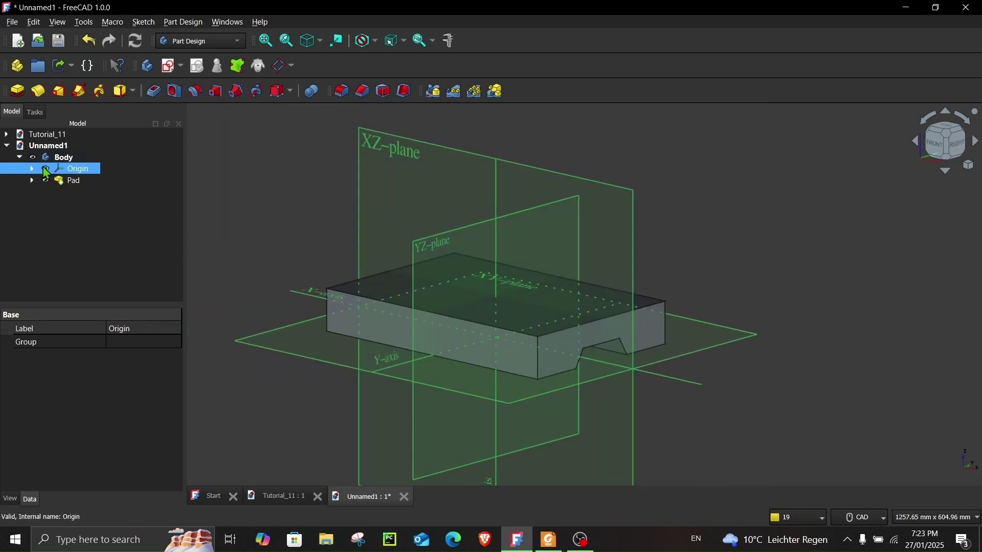
key(space)
middle_drag(328, 280, 316, 293)
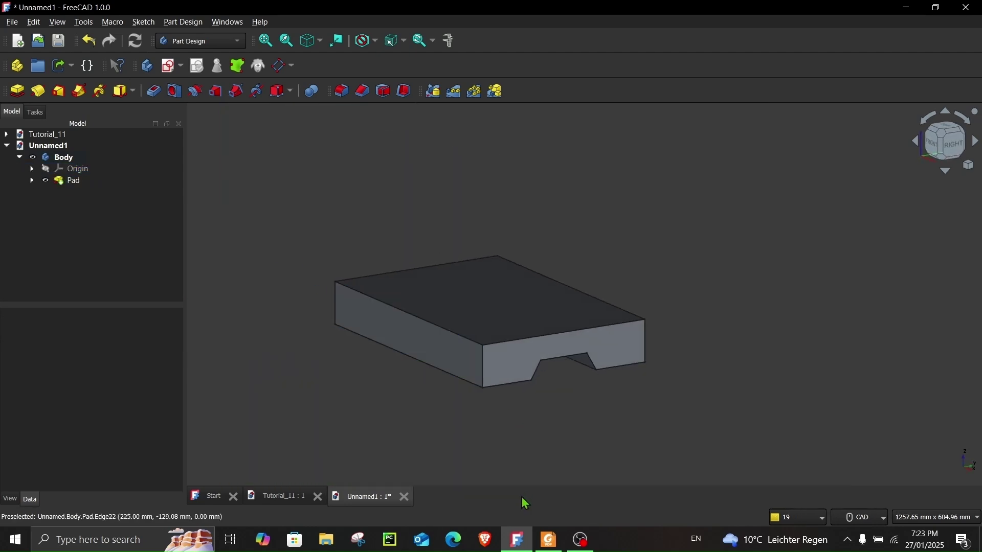
click(548, 540)
Scroll to the Step 2 page's lobed profile with 300 mm and 150 mm dimensions, then return to FreeCAD.
ctrl+scroll(485, 318, down, 3)
scroll(485, 318, up, 1)
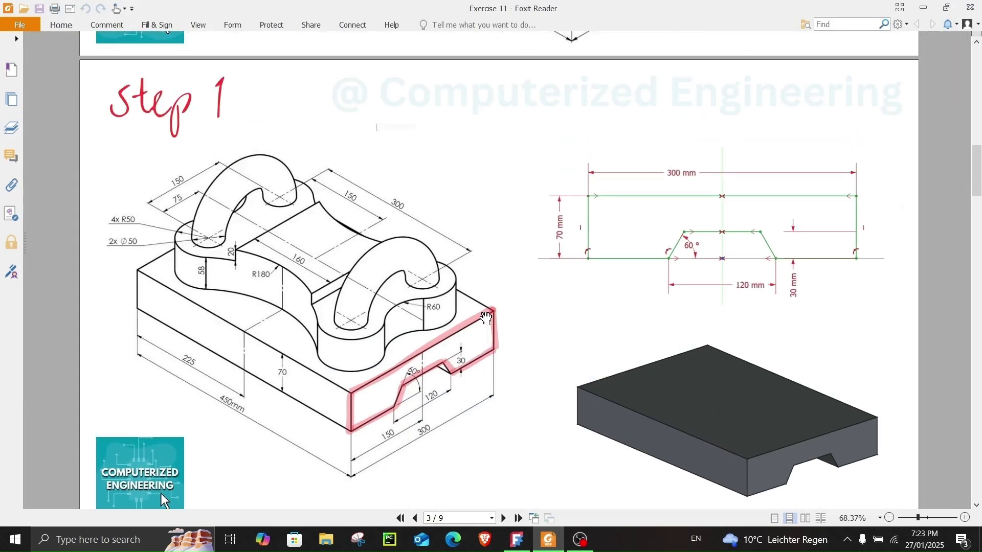
scroll(486, 318, down, 6)
scroll(486, 318, down, 3)
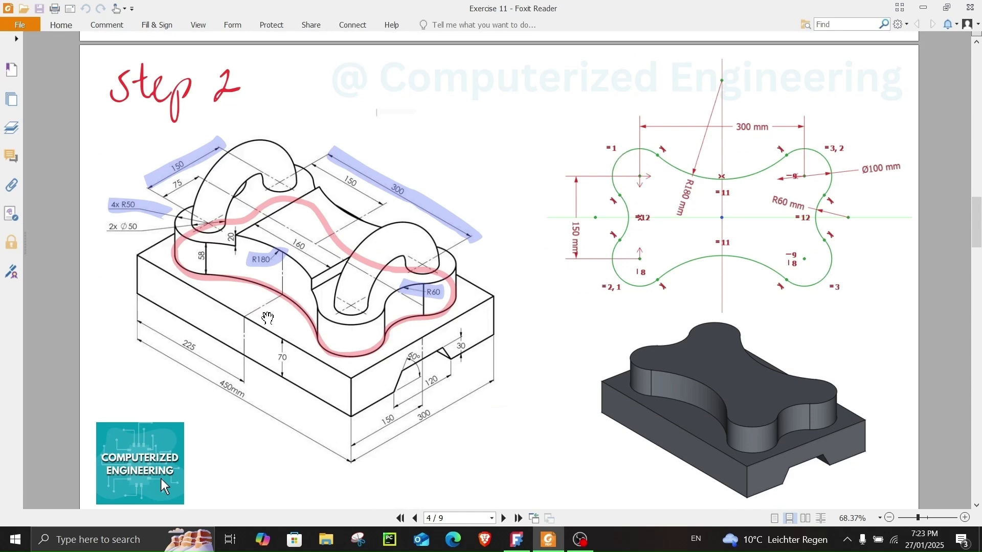
ctrl+scroll(148, 271, up, 2)
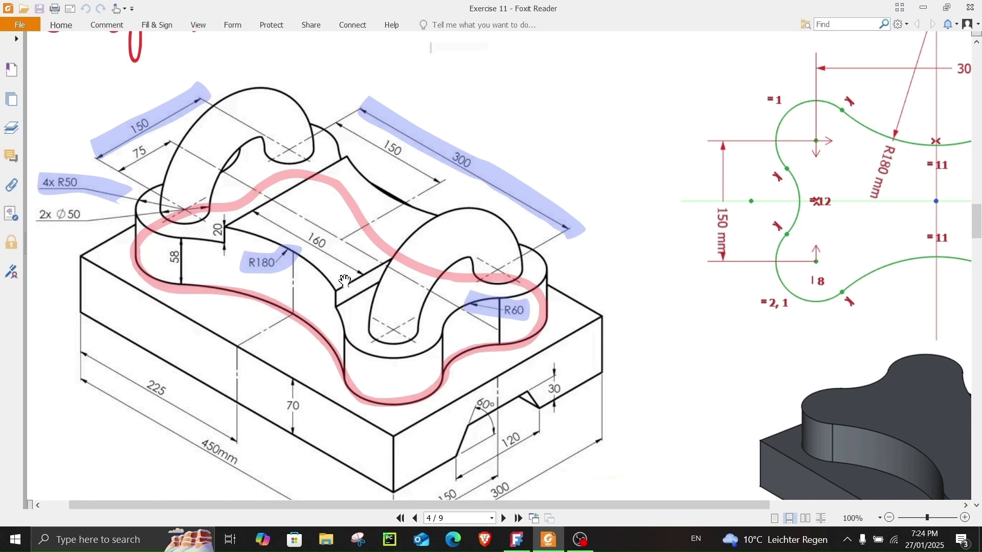
ctrl+scroll(338, 240, down, 2)
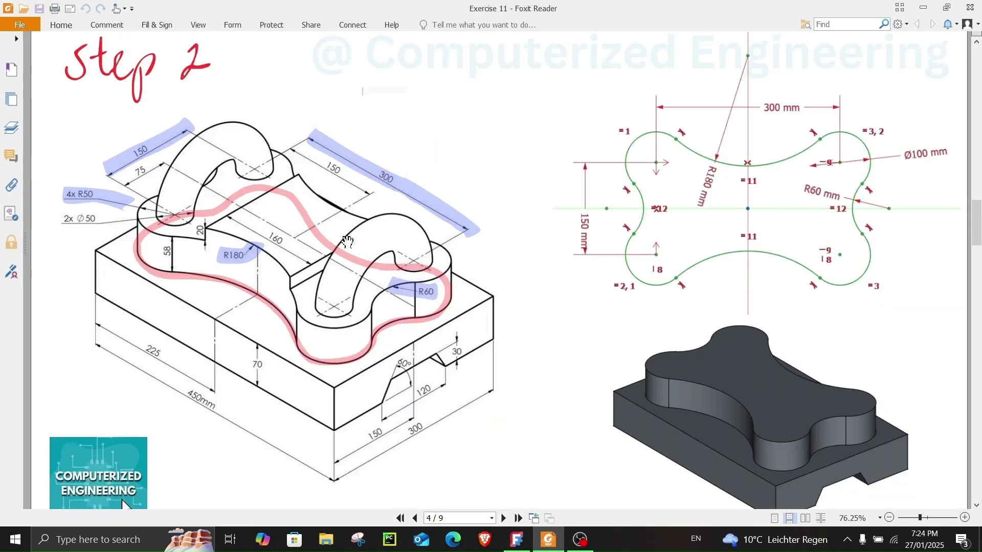
scroll(347, 242, up, 1)
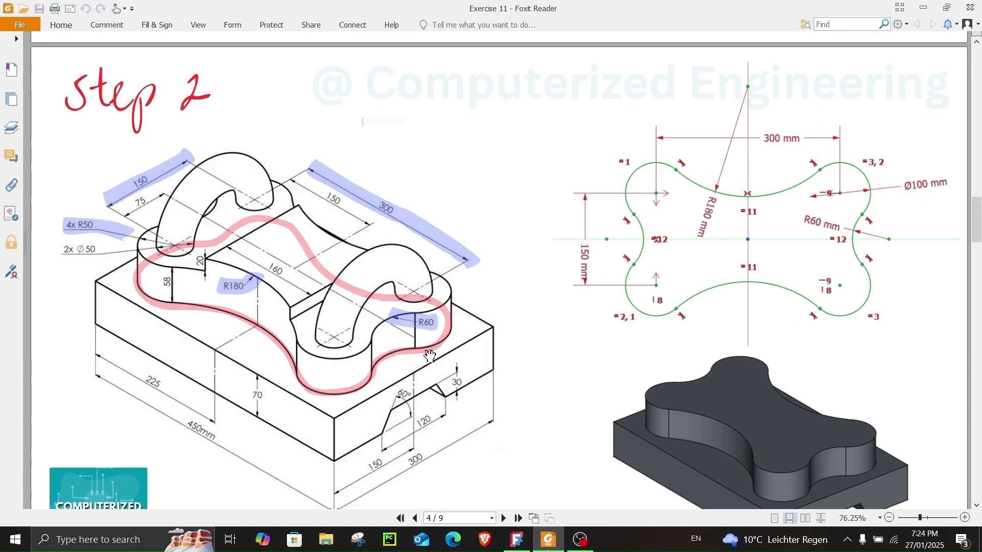
click(518, 540)
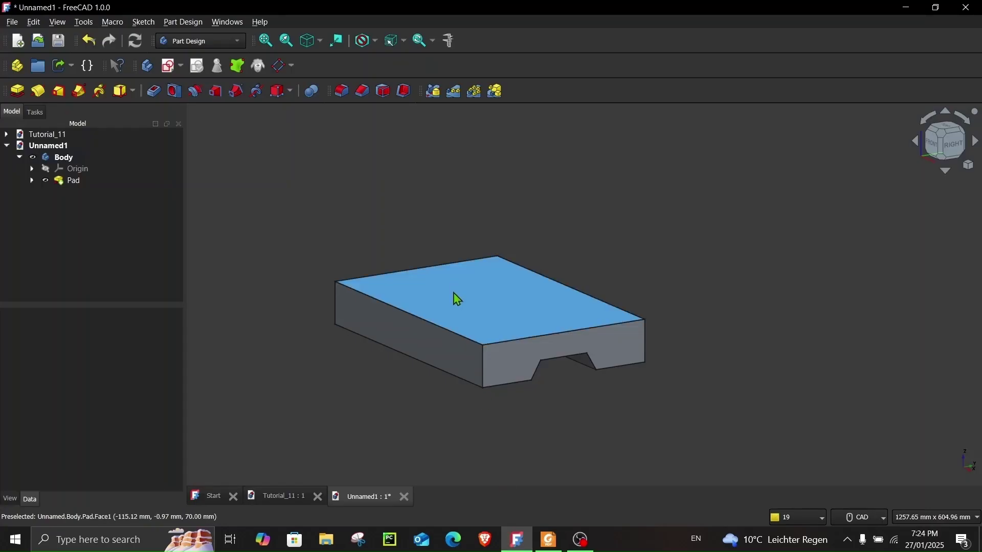
Create Sketch001 on the pad's top face and rotate the view a quarter turn.
click(508, 276)
mouse_move(490, 267)
middle_down()
mouse_move(585, 297)
mouse_move(544, 342)
middle_up()
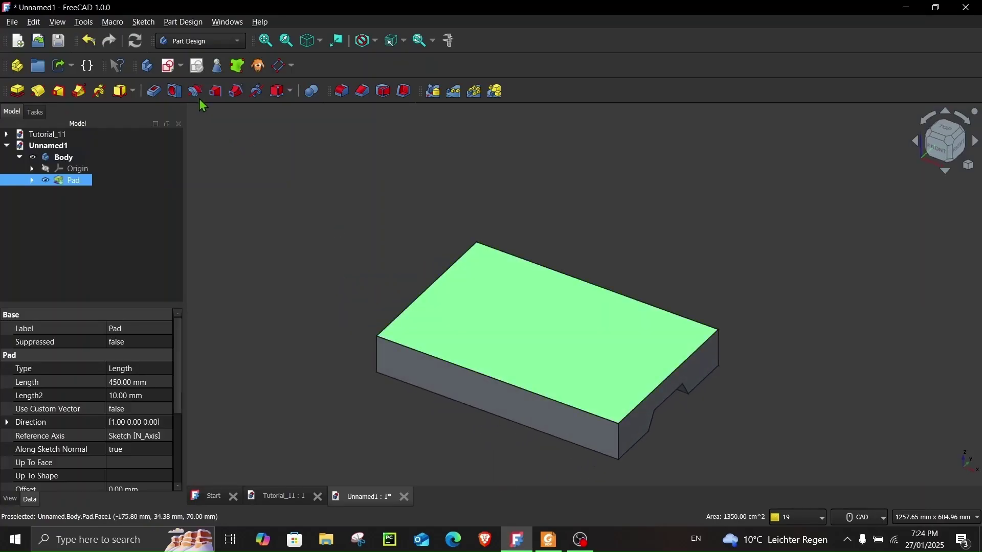
click(171, 70)
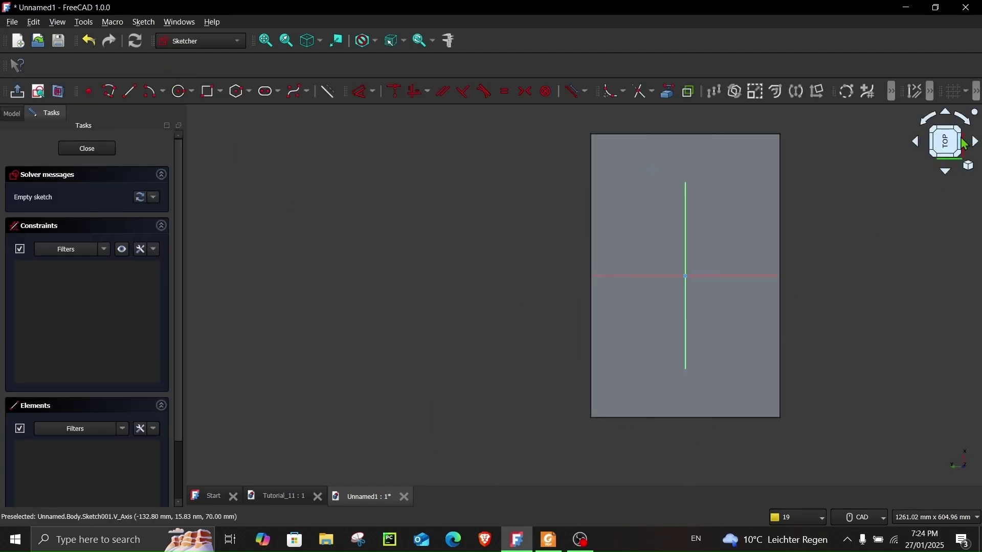
click(965, 121)
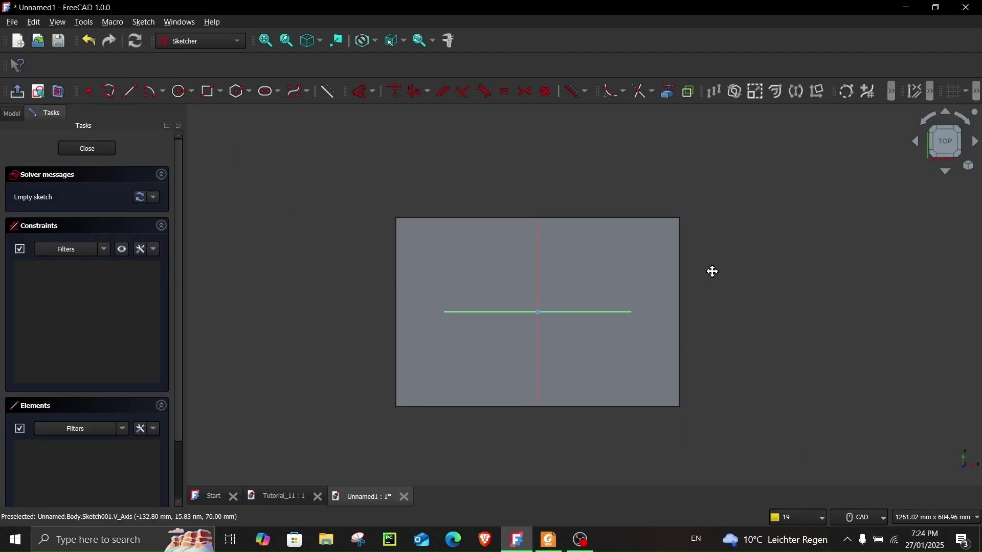
scroll(715, 279, up, 2)
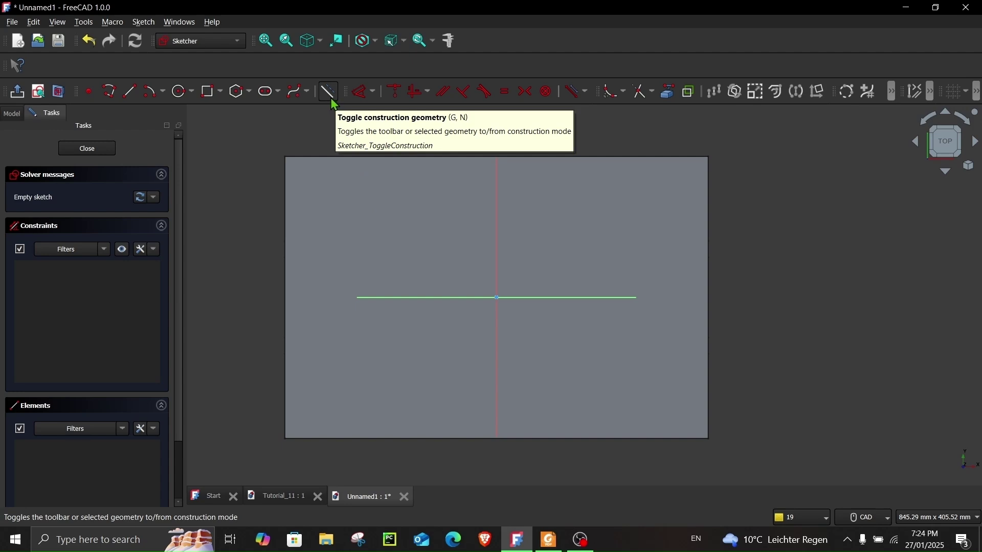
Draw a centred rectangle anchored at the sketch origin.
click(220, 92)
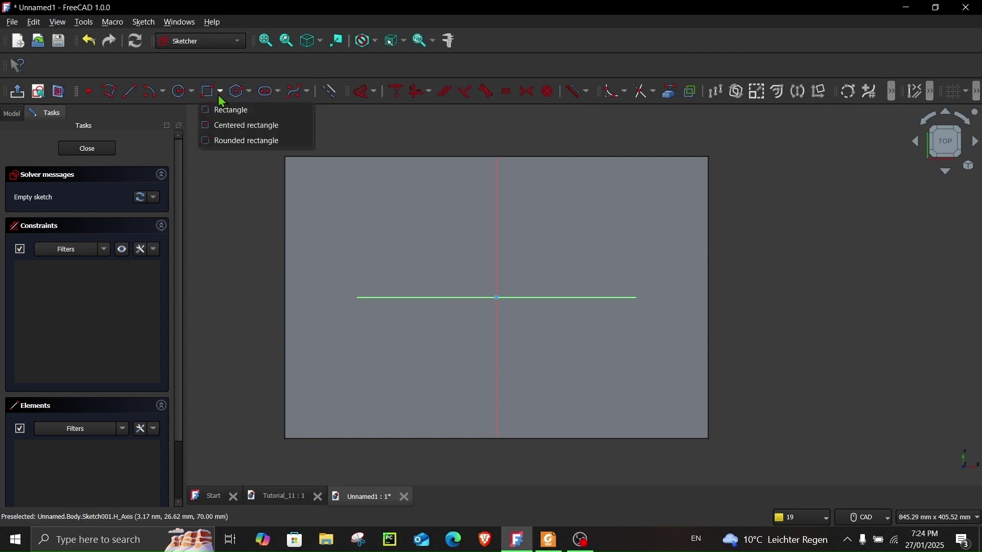
click(220, 127)
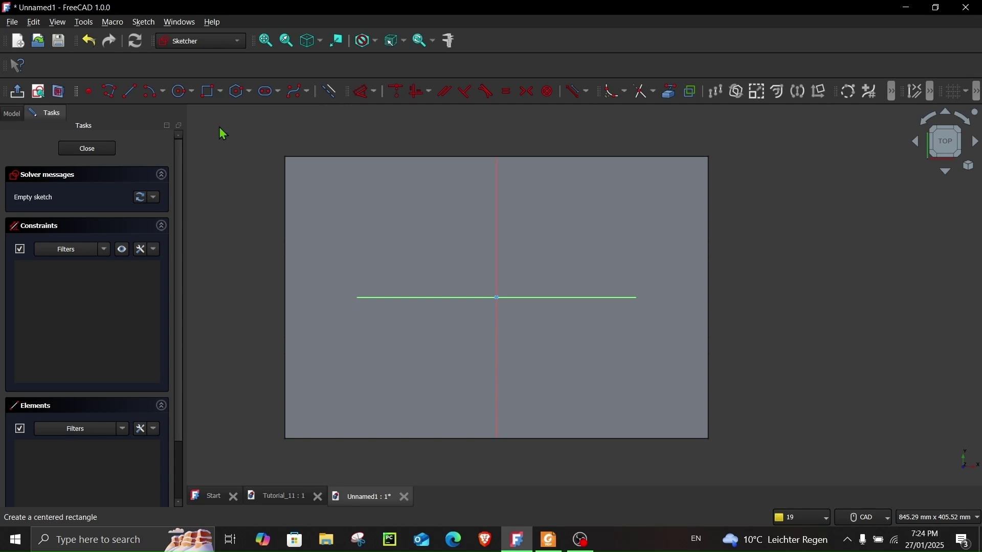
click(495, 297)
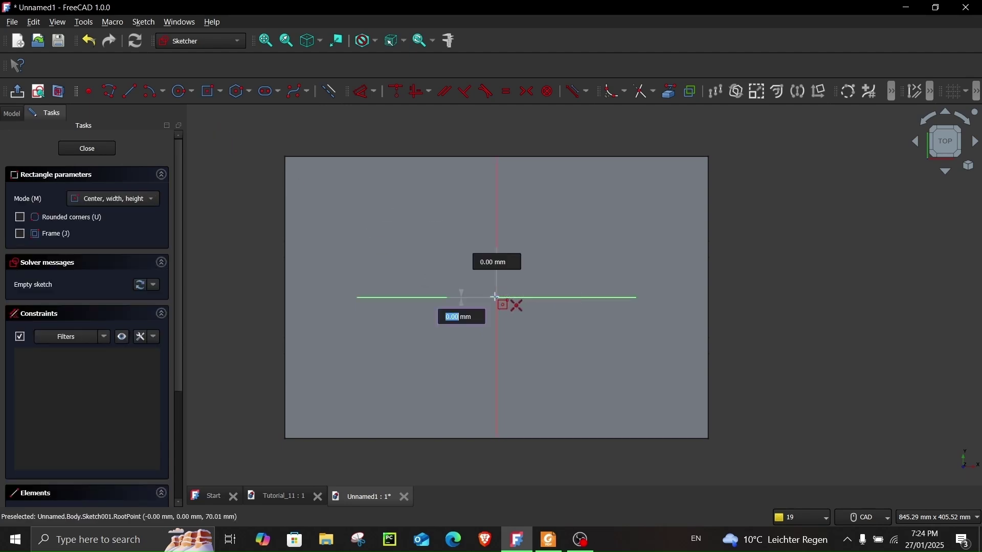
click(632, 384)
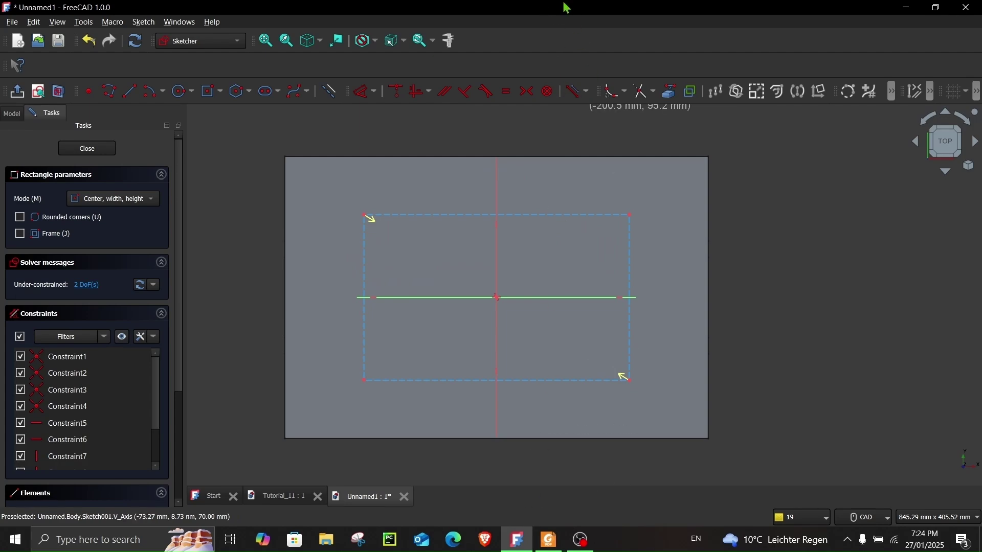
Tile FreeCAD on the right and the PDF drawing on the left, narrowing the side panel.
drag(566, 8, 981, 102)
click(306, 259)
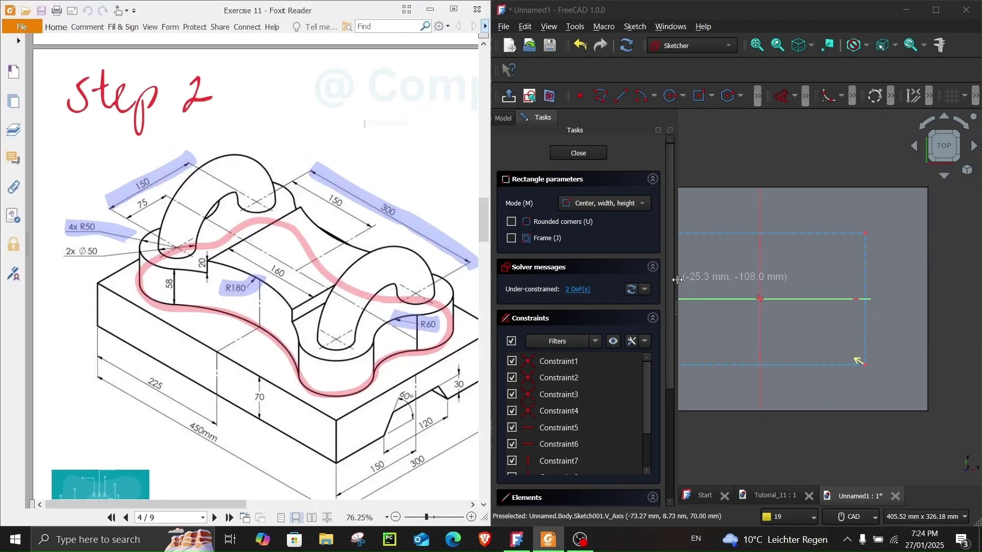
drag(676, 278, 641, 279)
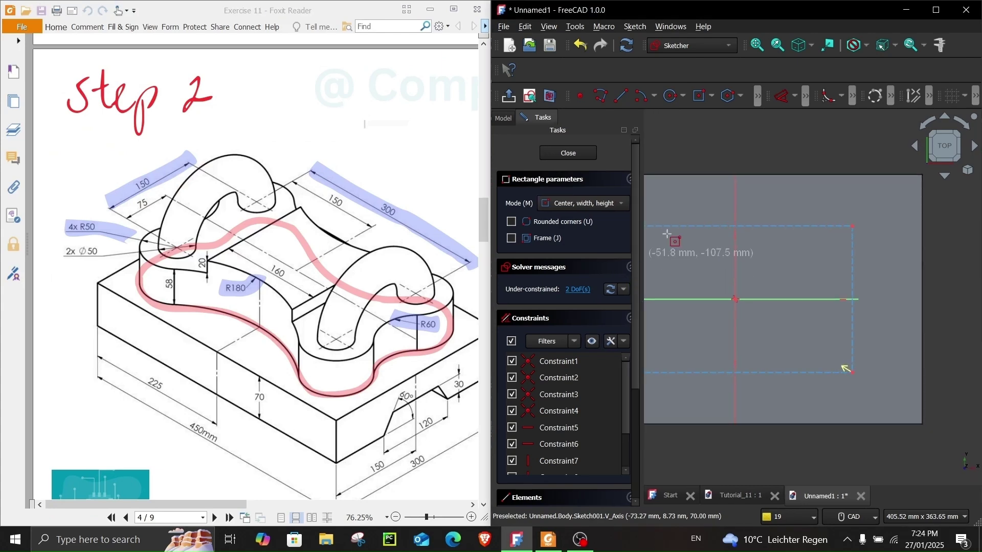
Dimension the rectangle 300 mm wide and 150 mm high.
click(781, 99)
click(782, 225)
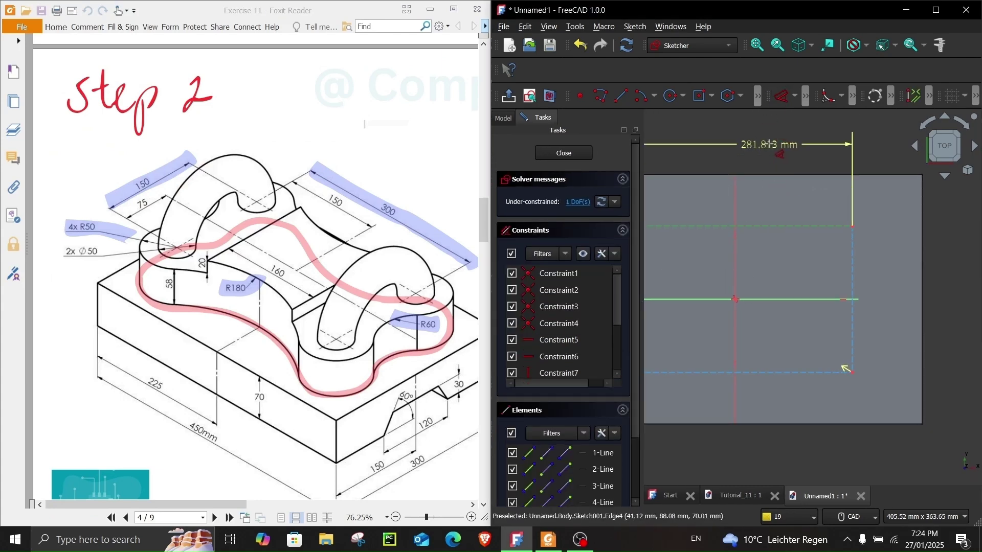
click(771, 148)
key(Return)
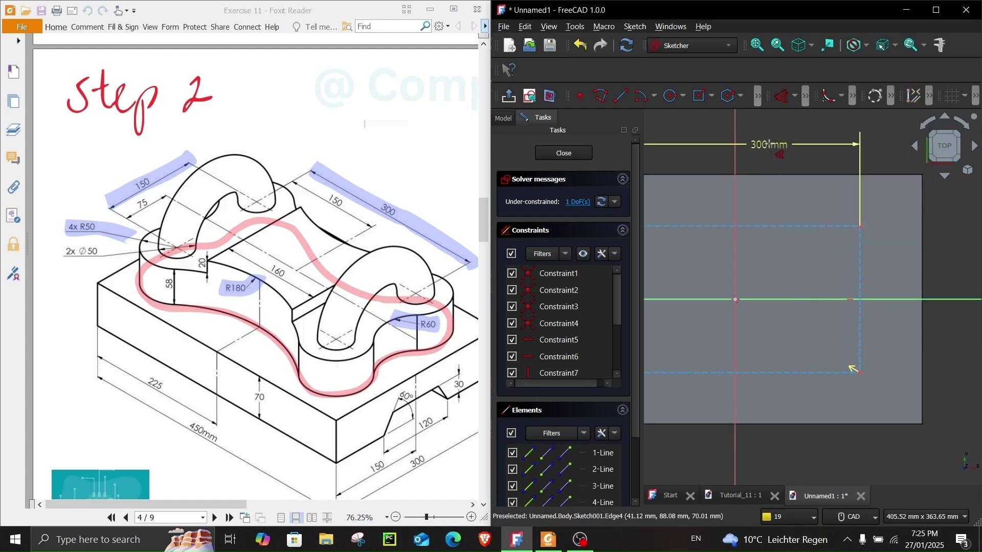
click(844, 312)
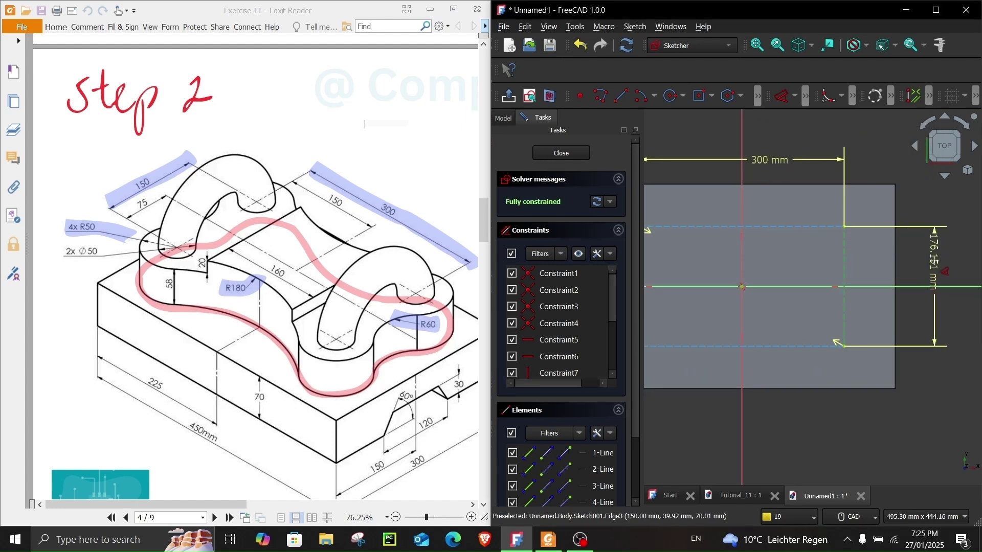
click(936, 265)
key(Return)
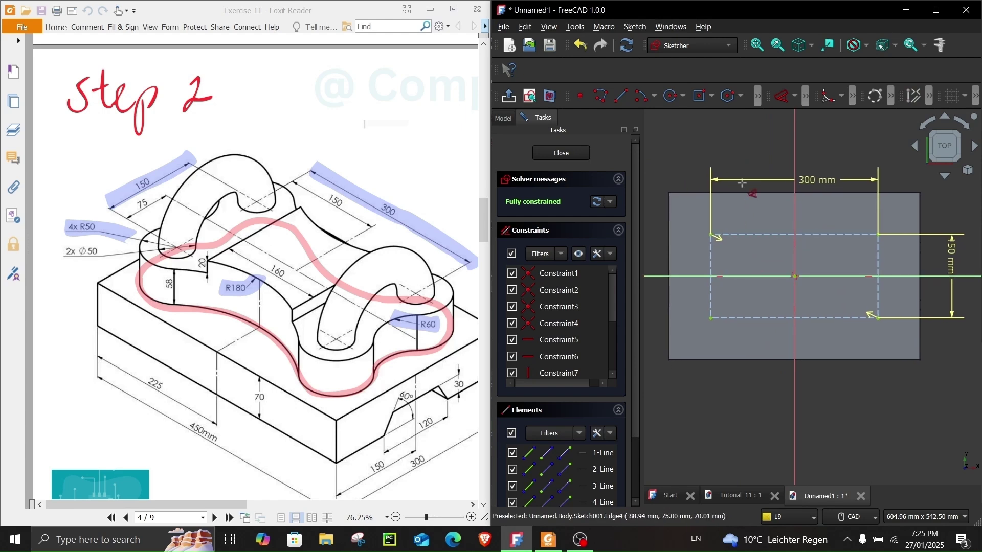
scroll(741, 184, up, 2)
click(758, 102)
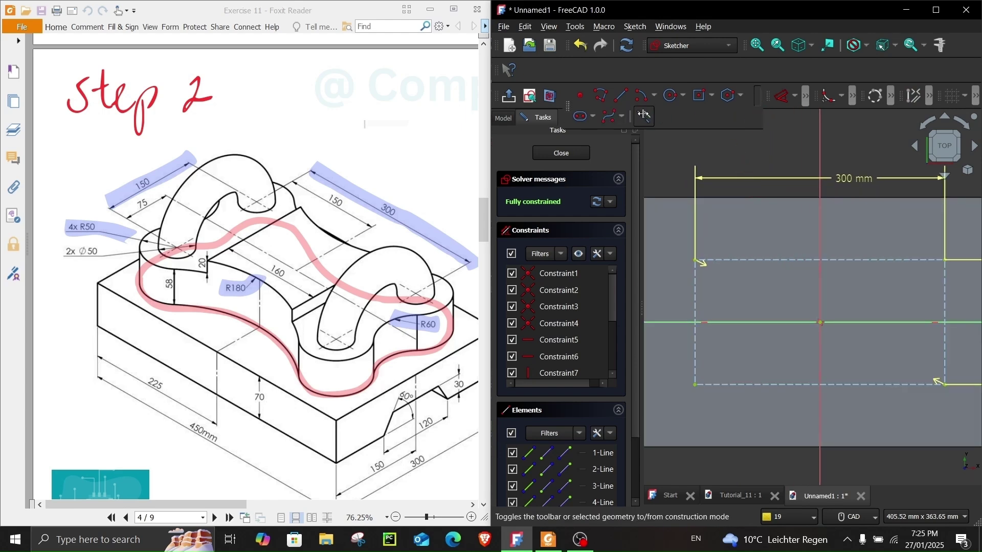
Draw four circles centred on the rectangle's top-left, bottom-left, top-right and bottom-right corners.
click(670, 97)
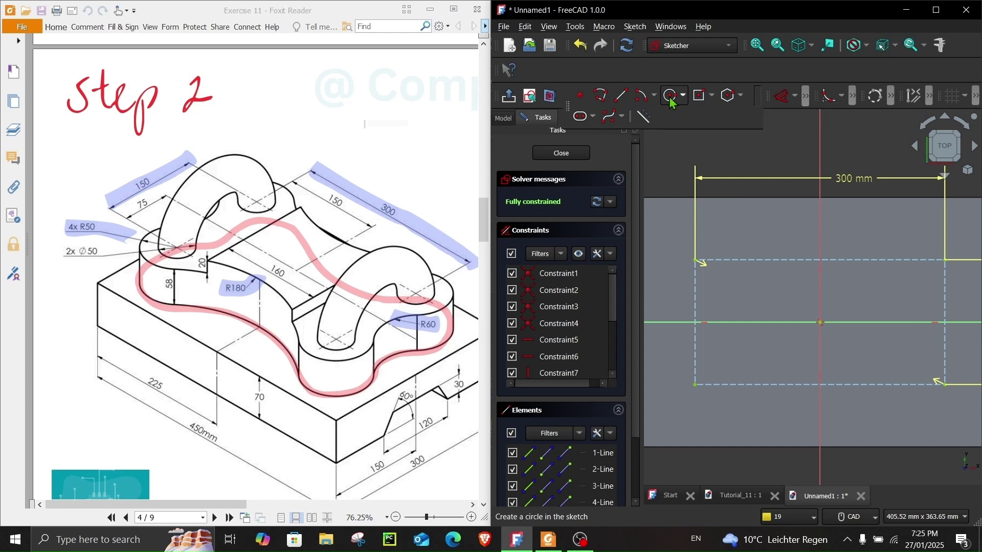
click(694, 259)
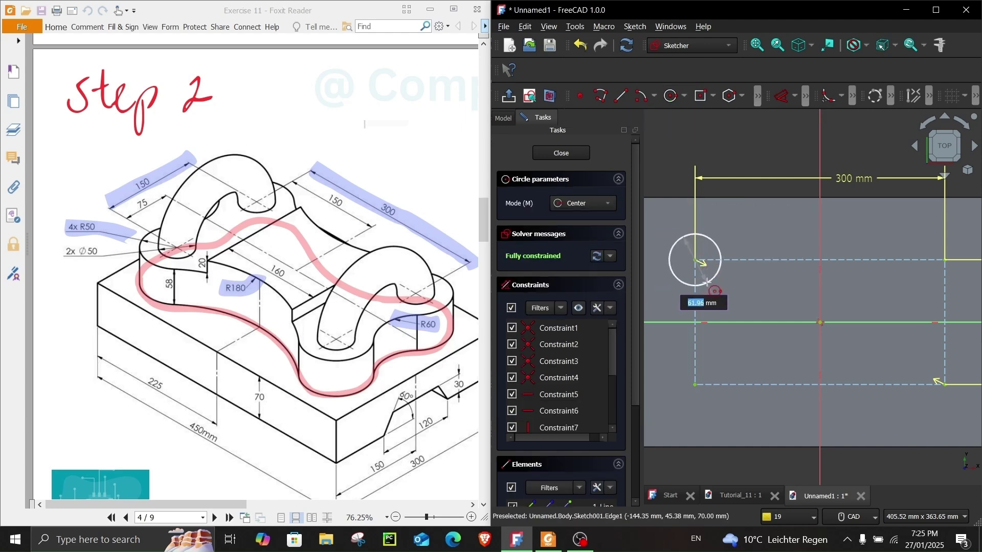
click(698, 289)
click(694, 385)
click(721, 393)
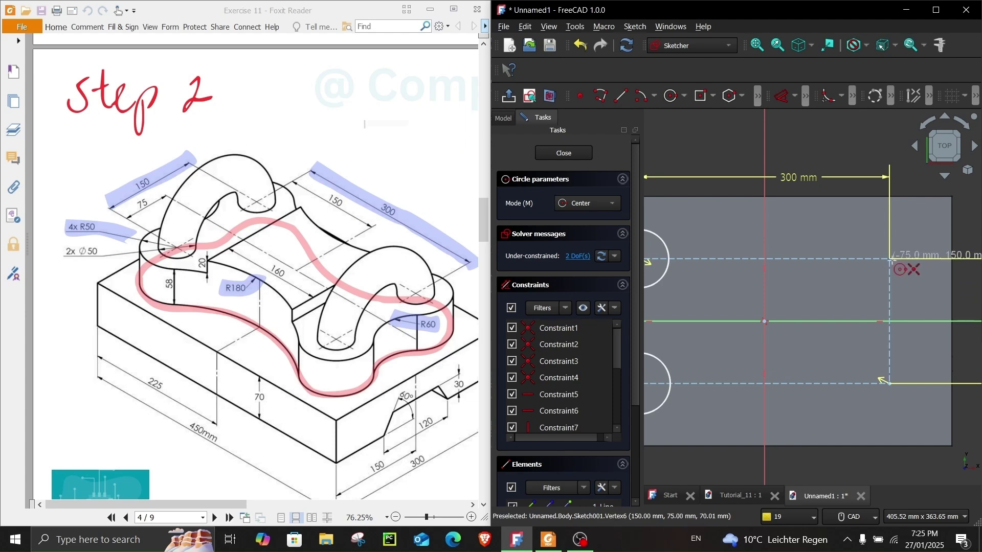
click(890, 259)
click(909, 278)
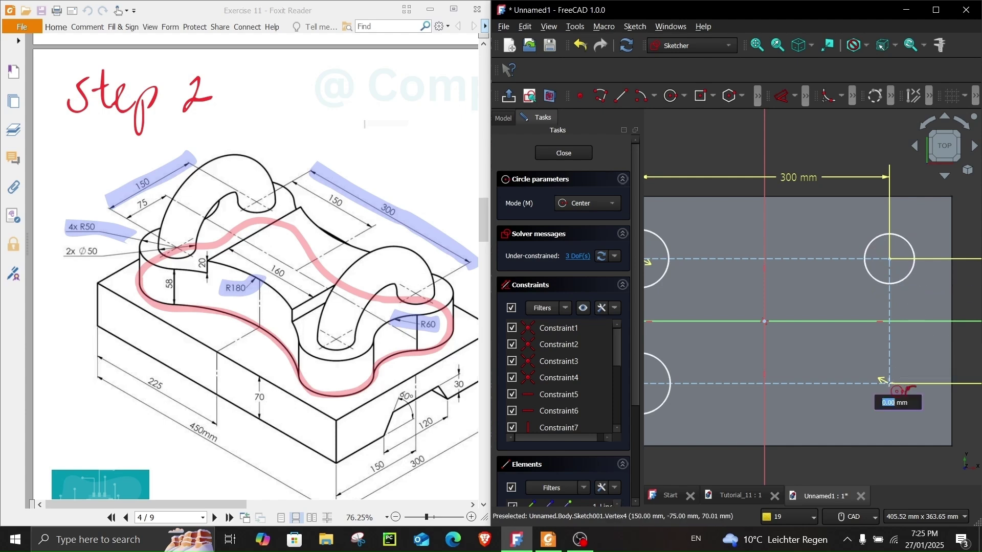
click(890, 382)
click(909, 401)
scroll(951, 352, down, 2)
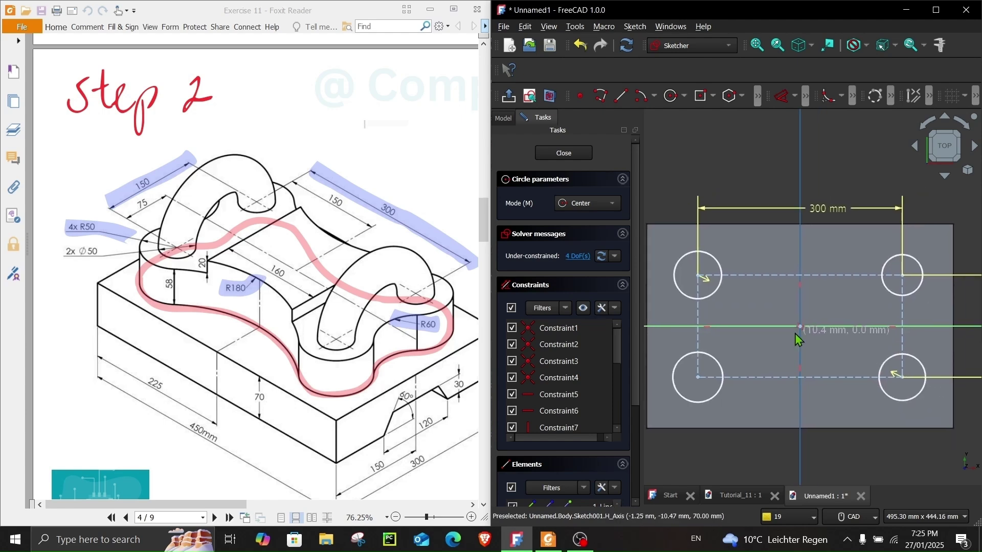
right_click(732, 285)
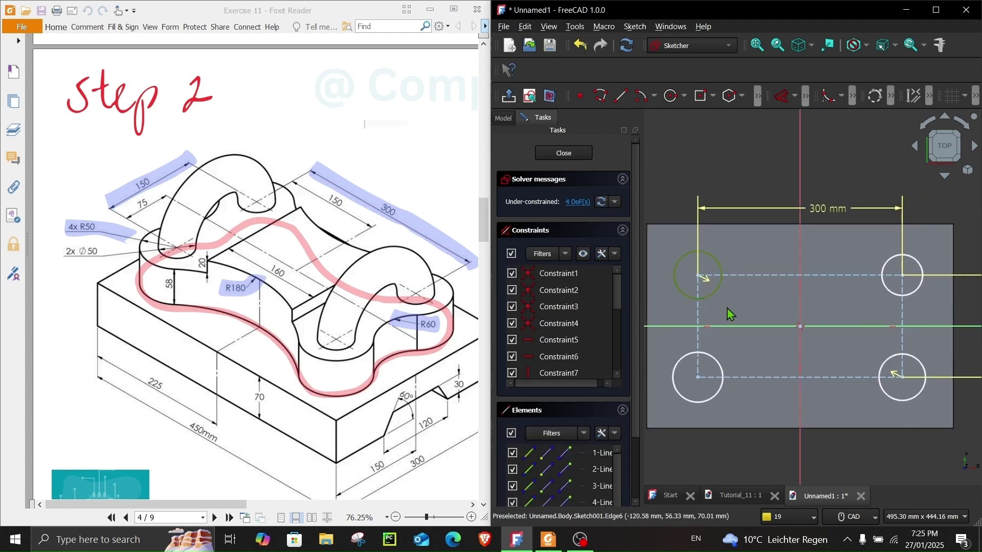
Select all four corner circles together for constraining.
click(715, 360)
click(884, 363)
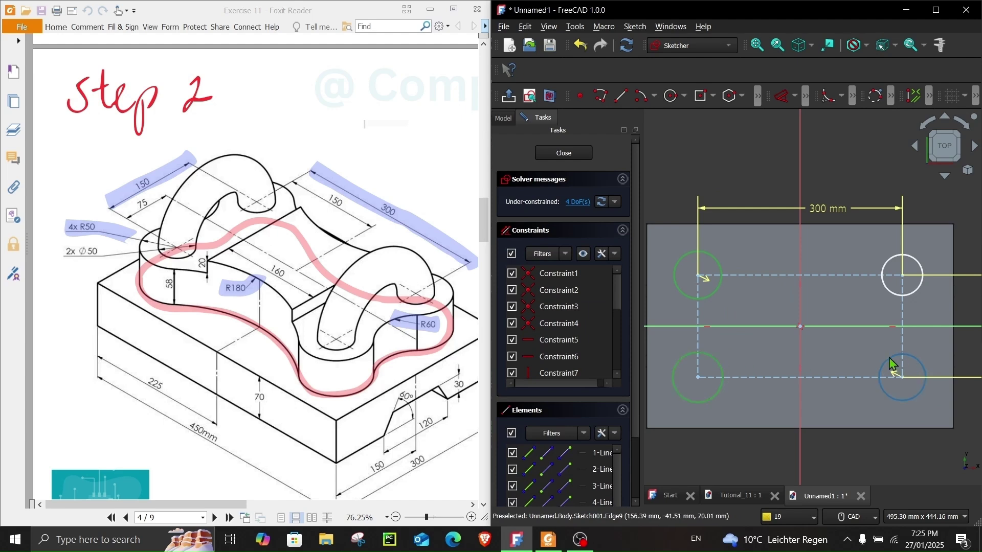
click(887, 287)
click(805, 98)
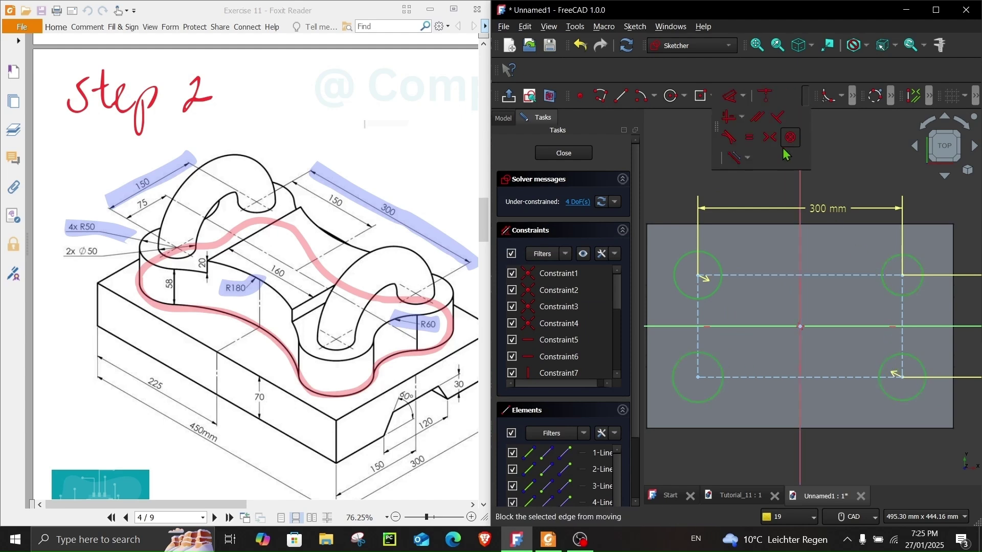
Make the four circles equal and dimension the top-left circle at 100 mm diameter.
click(755, 143)
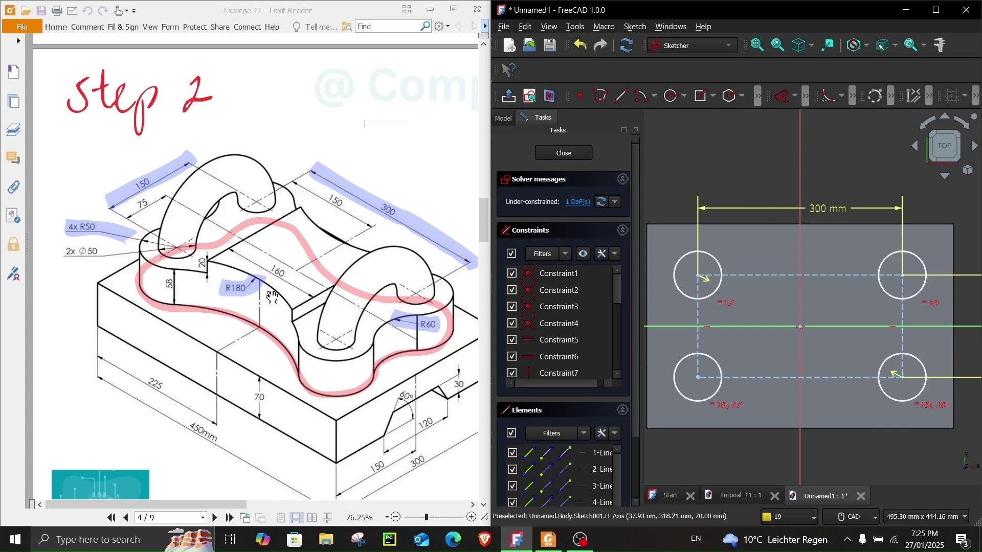
ctrl+scroll(118, 279, up, 3)
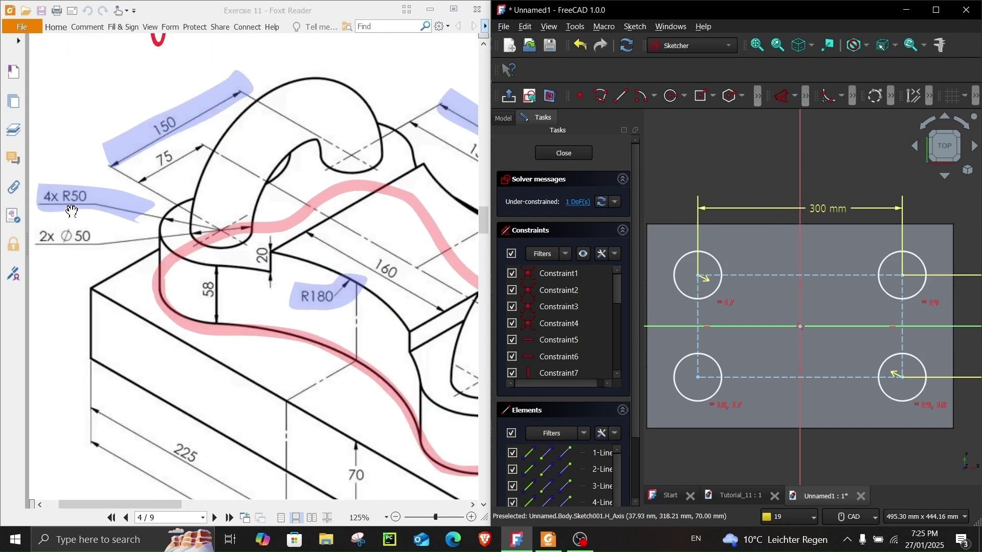
click(780, 96)
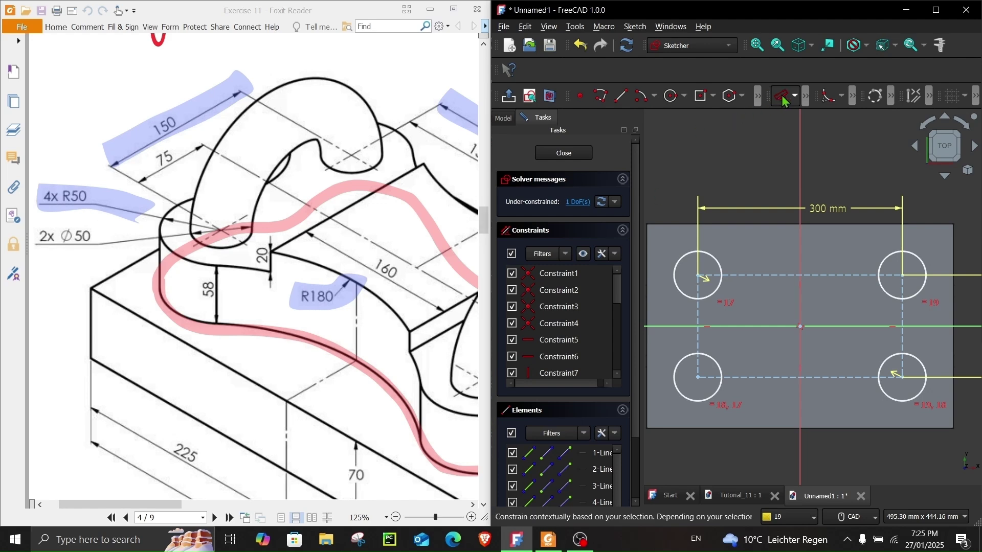
click(675, 264)
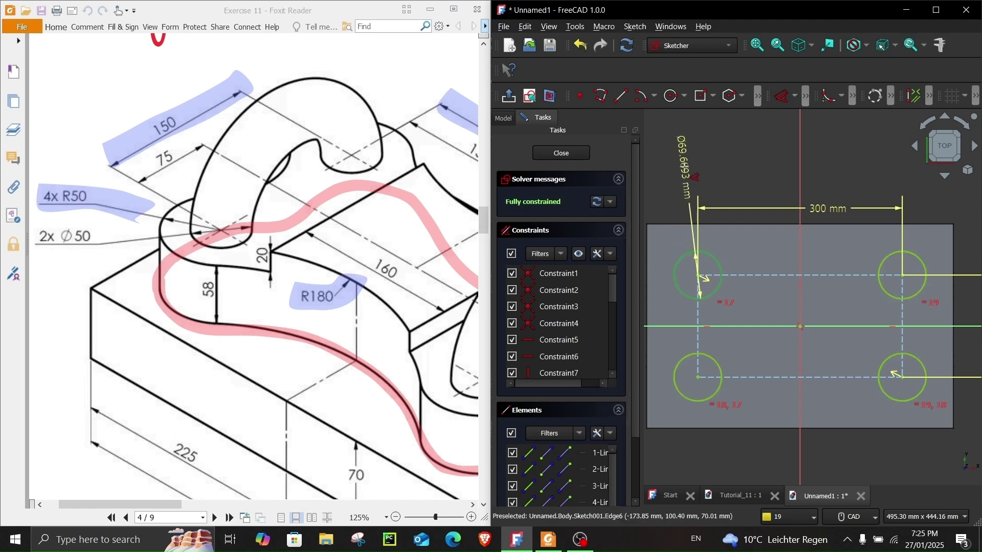
click(685, 175)
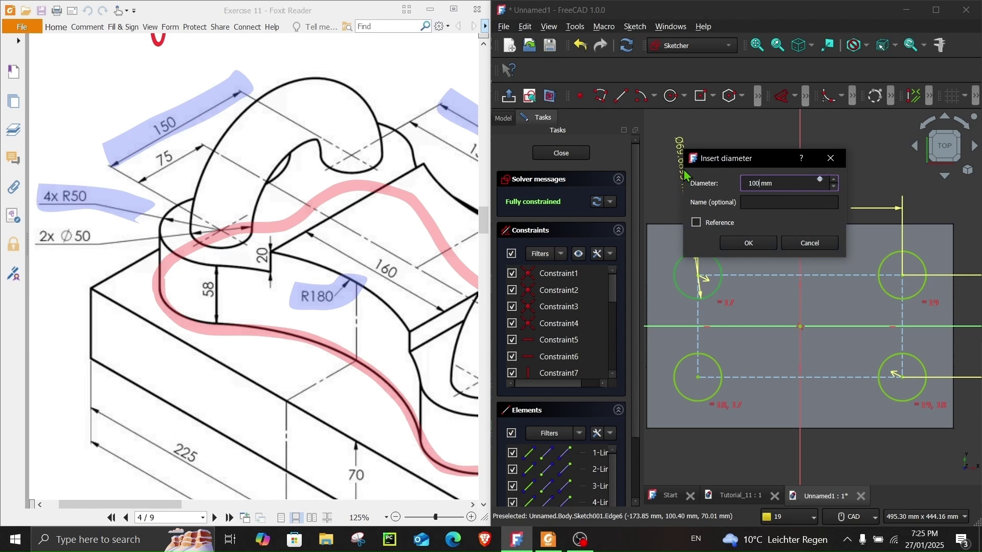
key(Return)
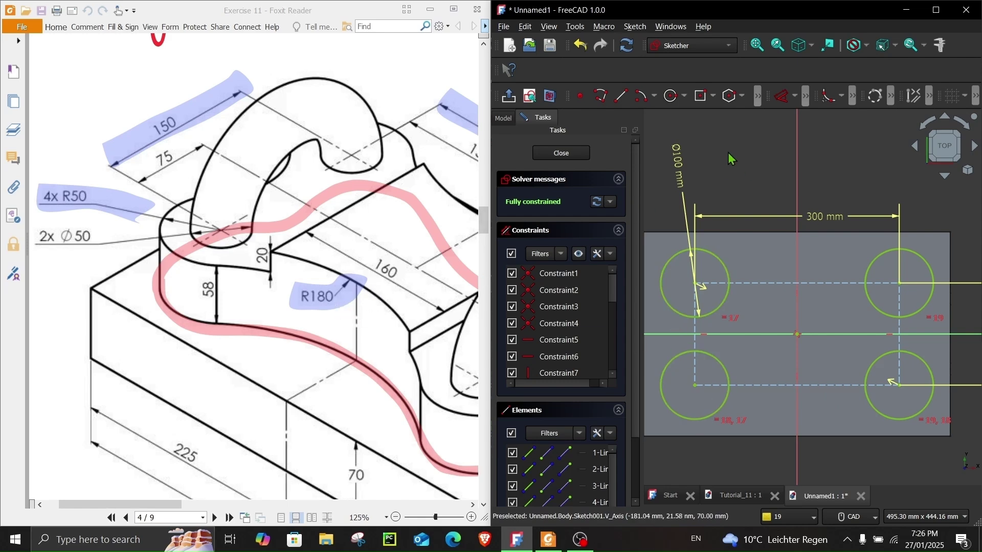
Maximize FreeCAD and draw a three-point top arc between the upper circles.
click(930, 15)
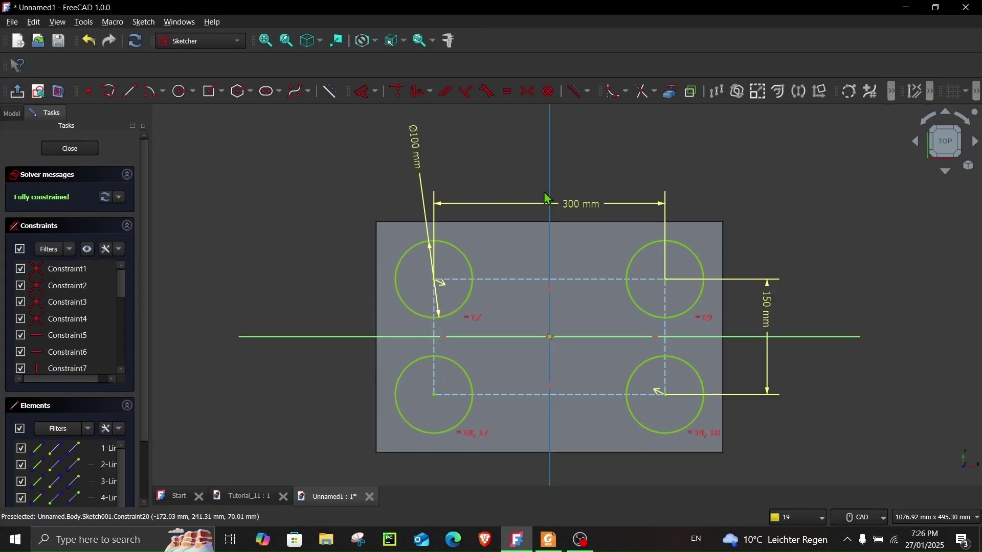
click(163, 93)
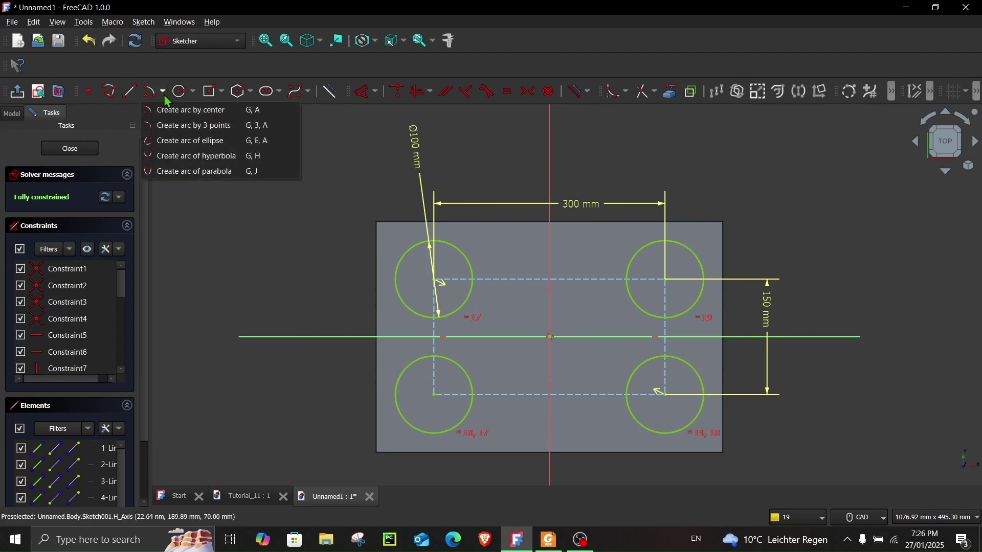
click(168, 126)
scroll(617, 268, up, 2)
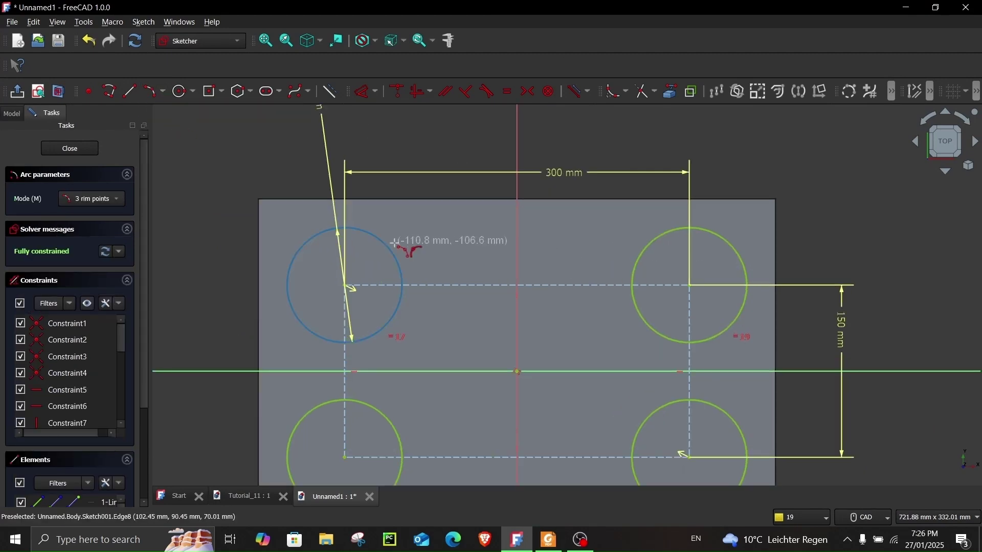
click(372, 234)
click(660, 235)
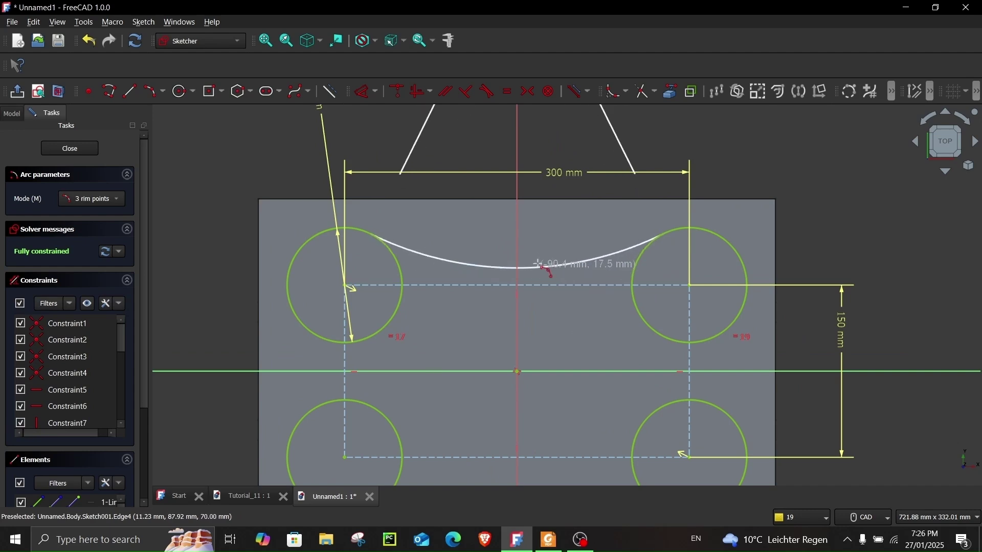
click(547, 263)
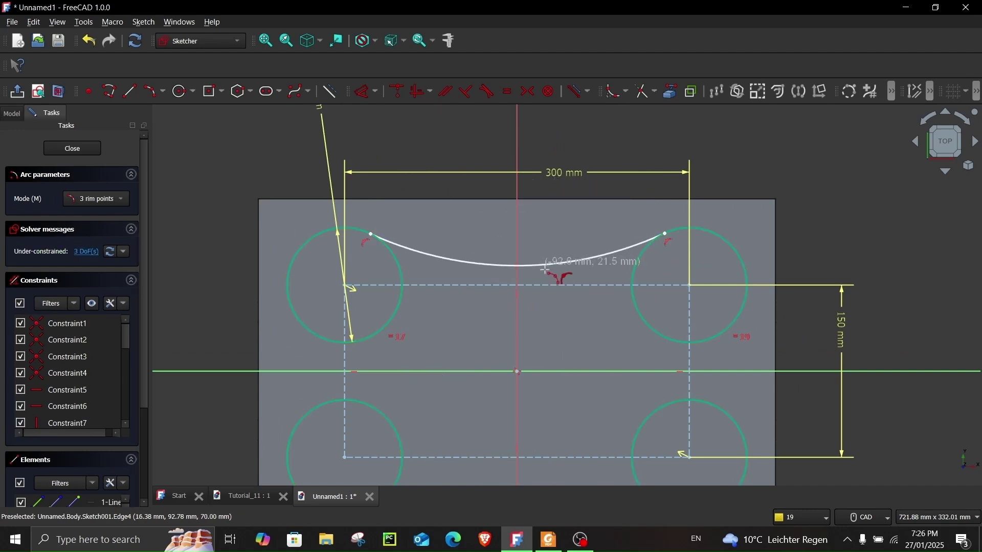
Draw three-point left, right and bottom arcs linking the remaining adjacent circles.
click(333, 278)
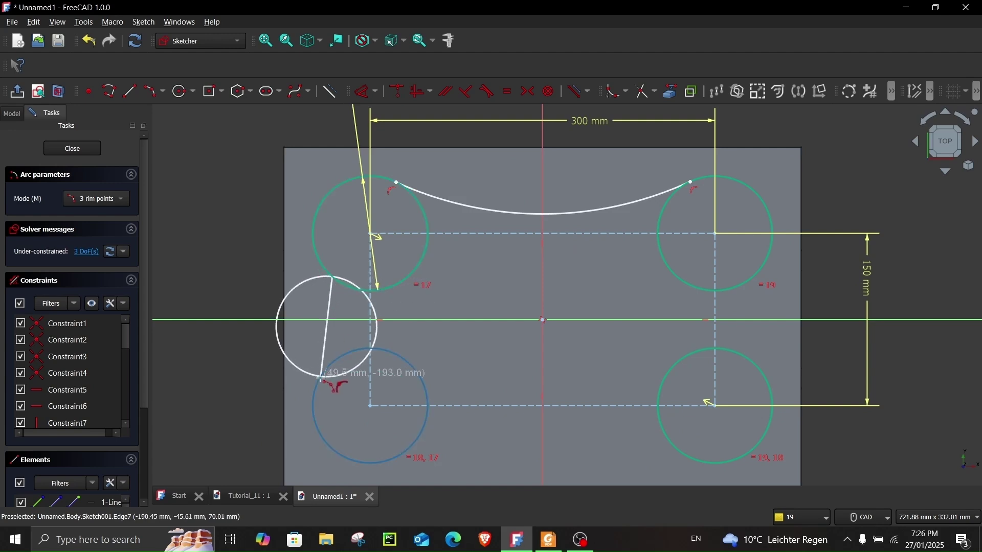
click(326, 366)
click(337, 339)
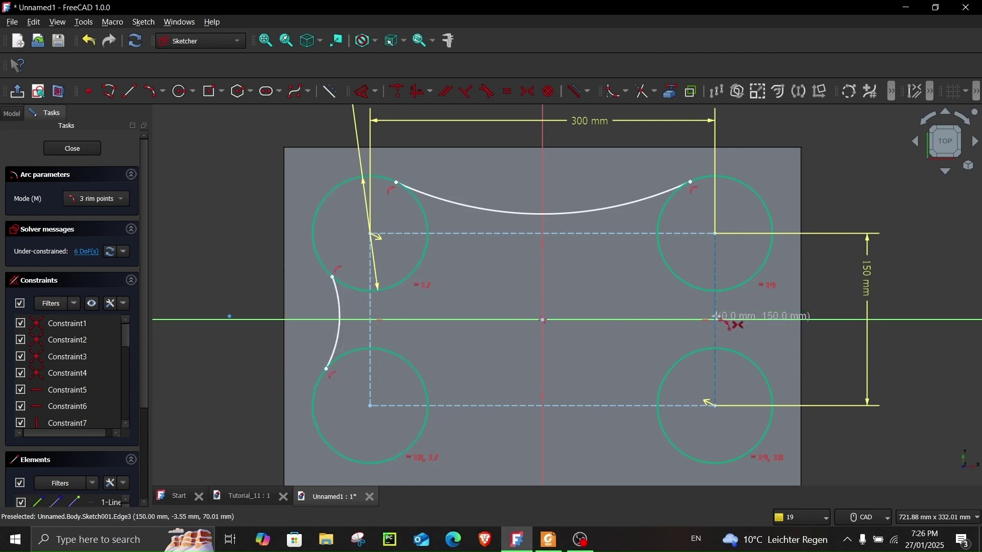
click(743, 283)
click(744, 353)
click(741, 322)
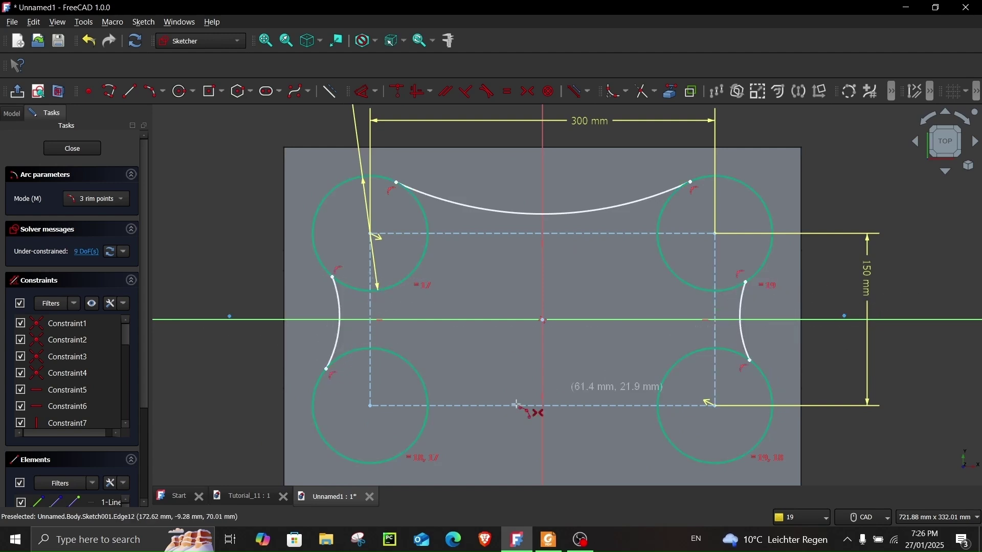
click(392, 458)
click(691, 458)
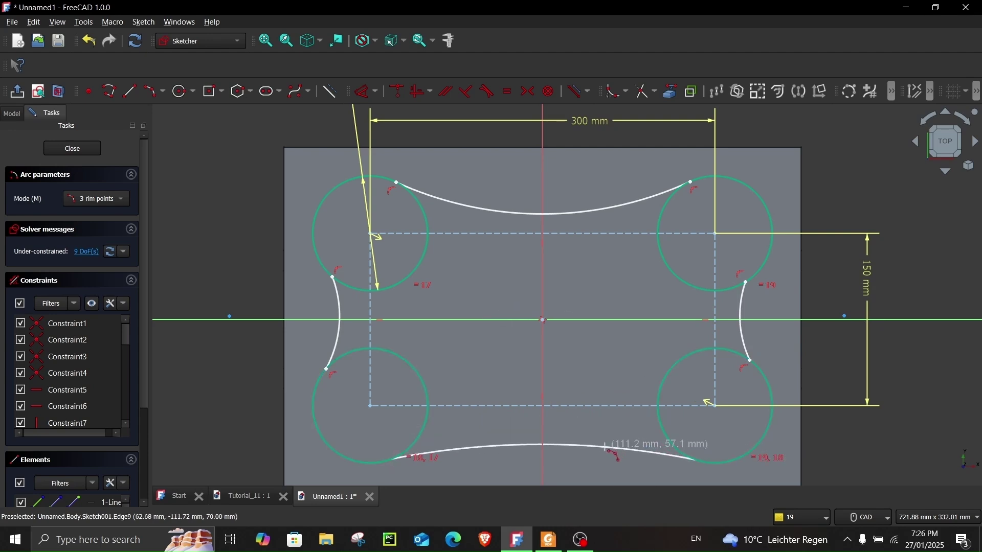
click(600, 439)
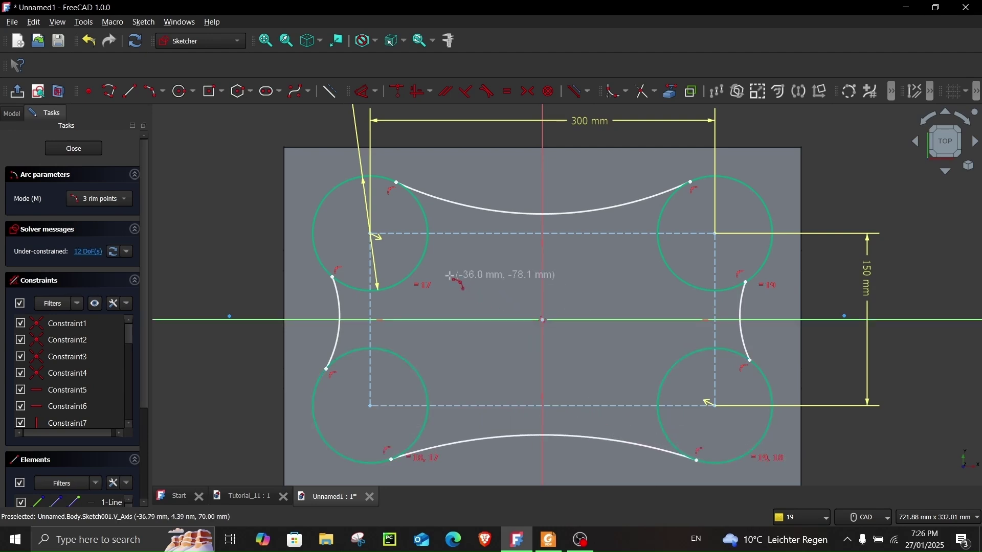
right_click(213, 235)
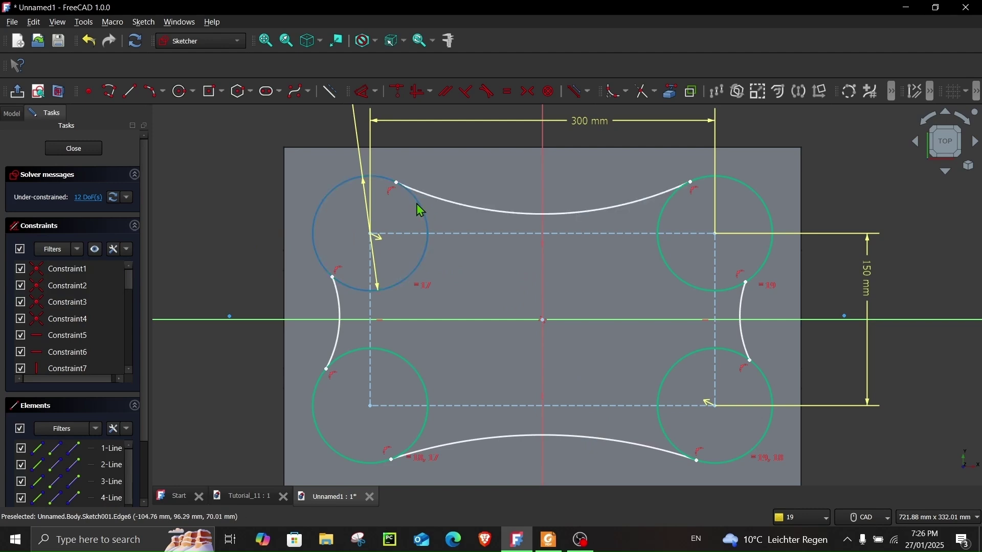
Make the top arc tangent to the upper-left circle.
scroll(418, 205, up, 4)
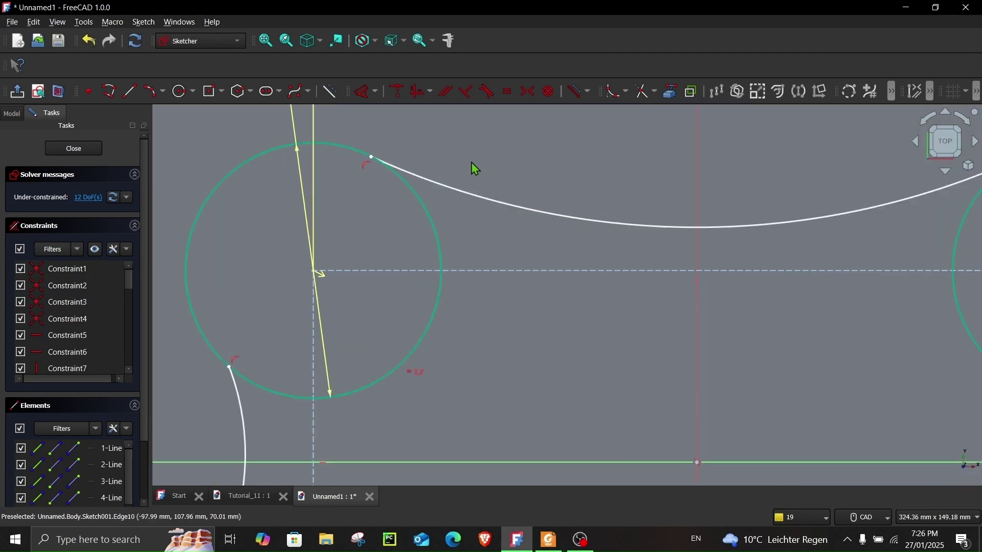
click(455, 194)
click(428, 220)
scroll(534, 164, up, 2)
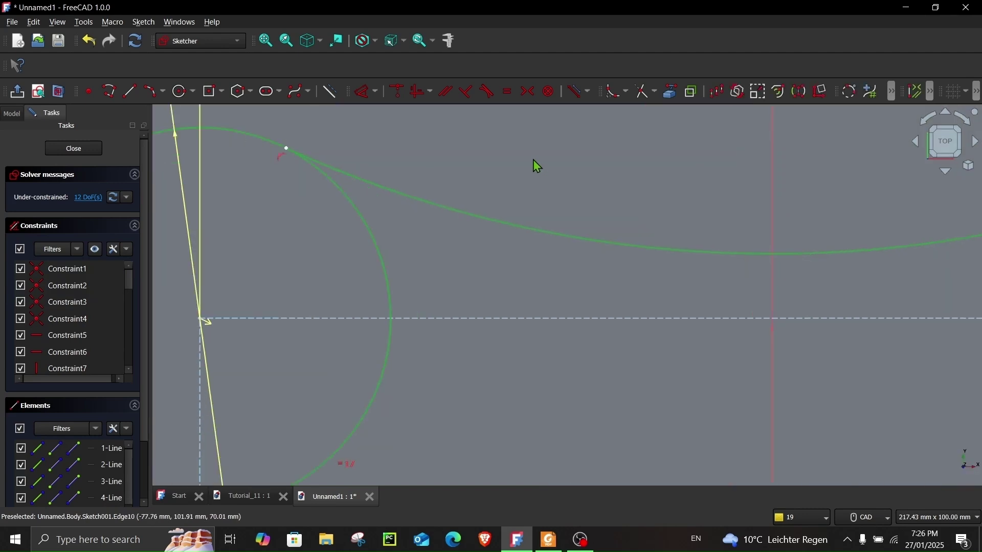
click(487, 92)
scroll(517, 195, down, 6)
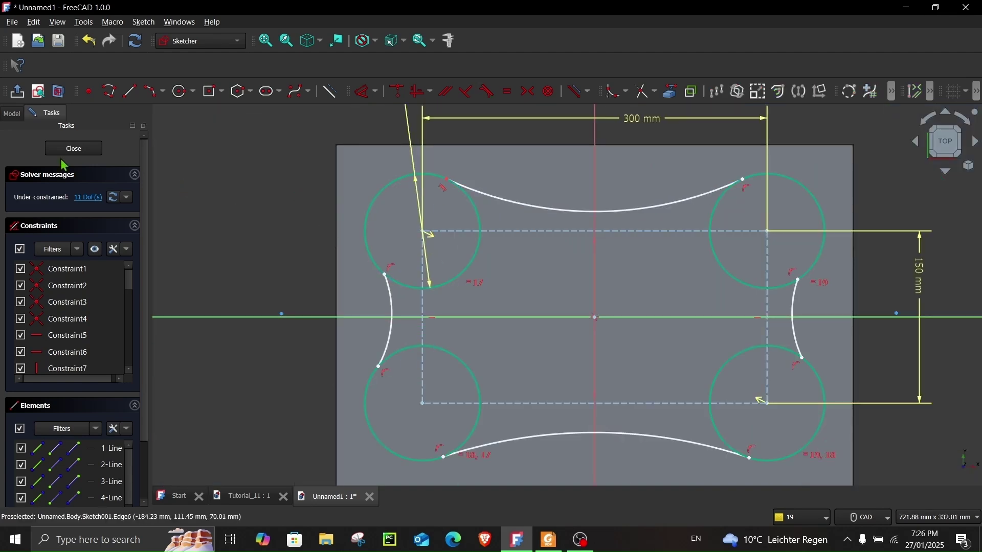
Hide the Pad in the model tree to reveal the sketch, then return to the sketch panel.
click(13, 115)
click(49, 184)
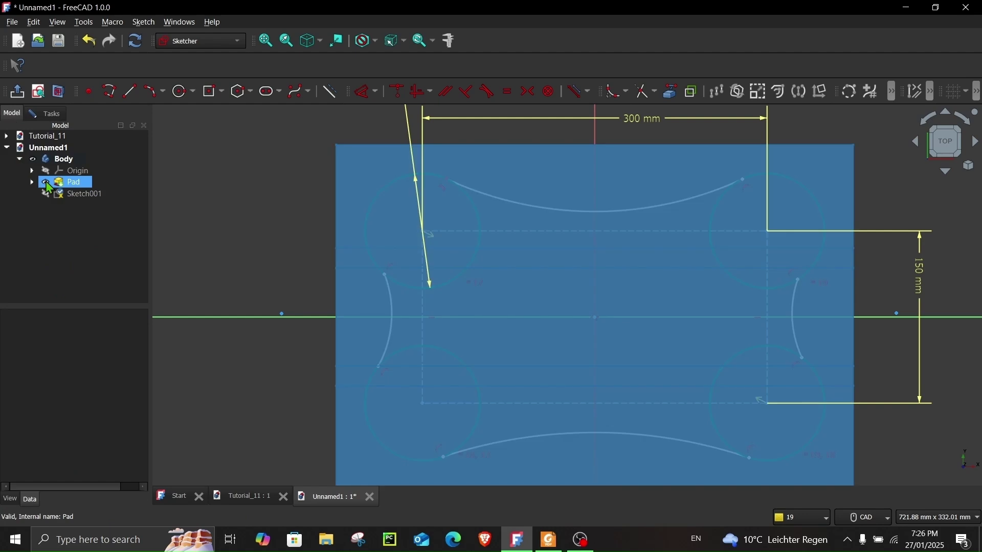
click(46, 183)
click(49, 113)
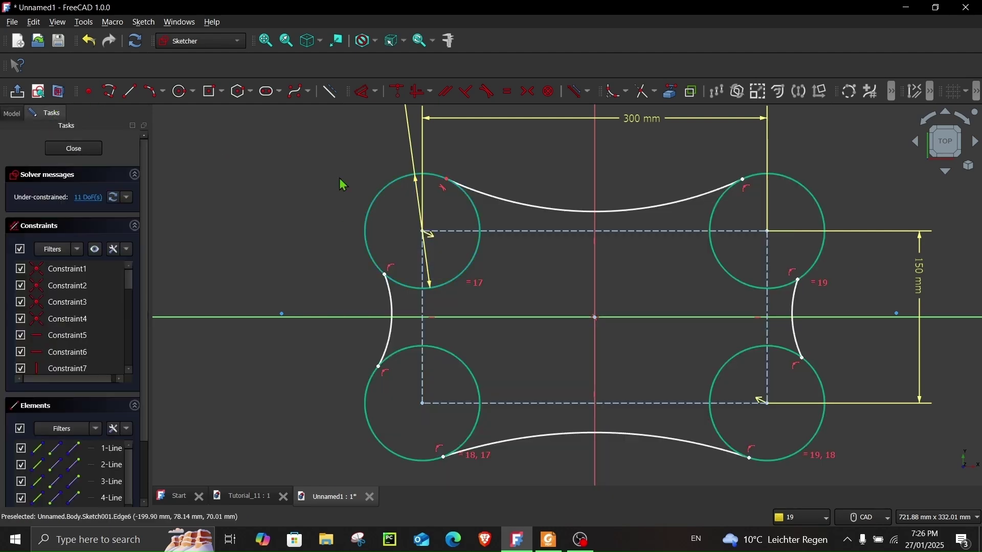
scroll(754, 203, up, 2)
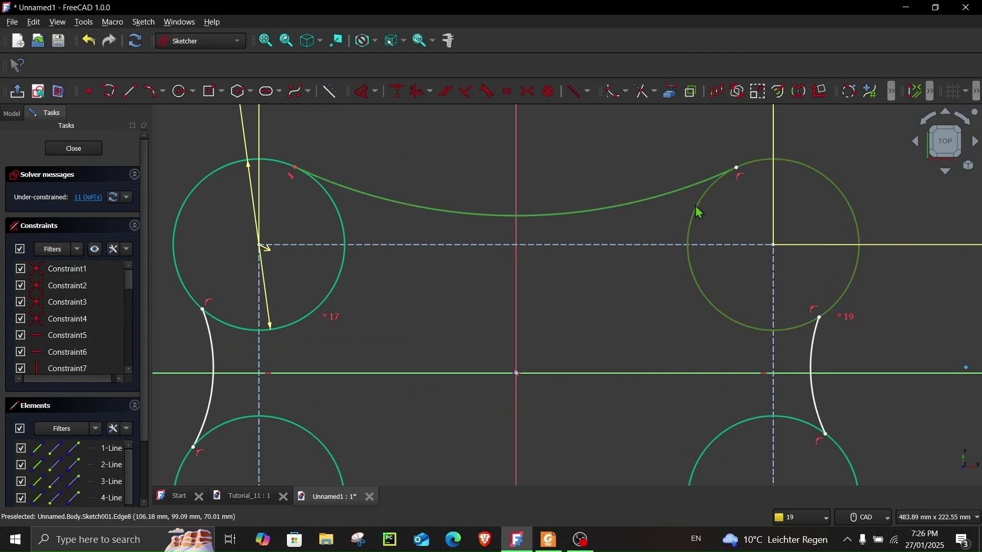
click(507, 91)
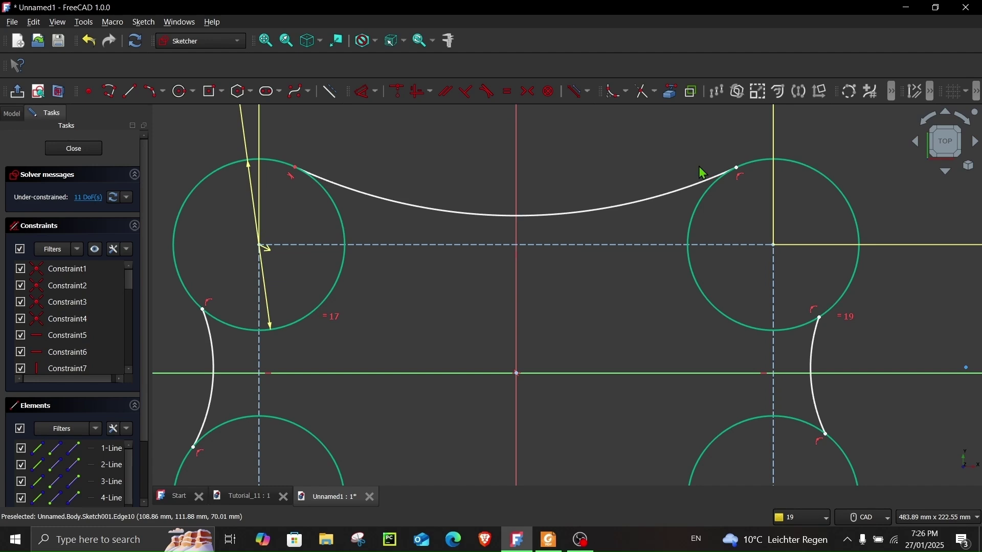
Make the top arc and the right arc tangent to the upper-right circle.
scroll(702, 173, up, 2)
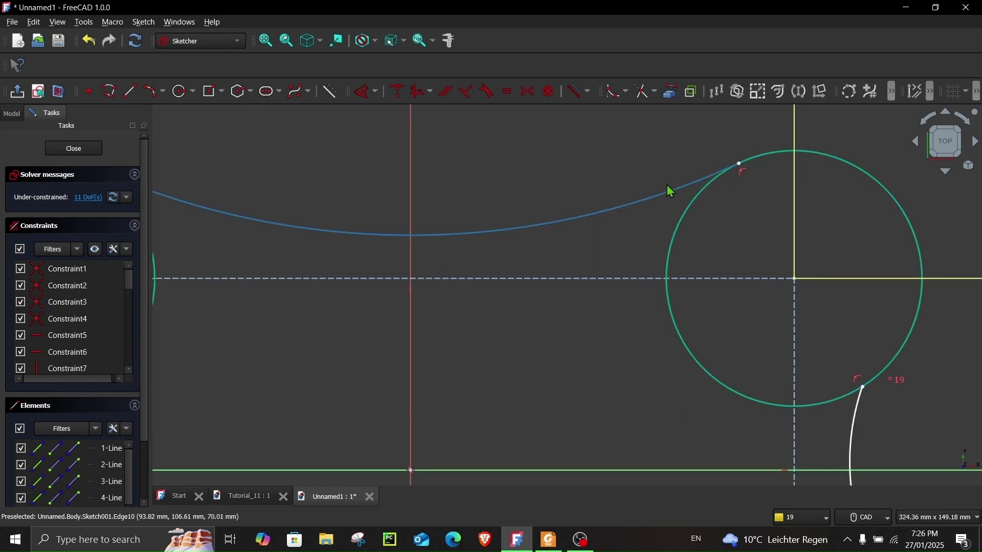
click(672, 200)
click(681, 221)
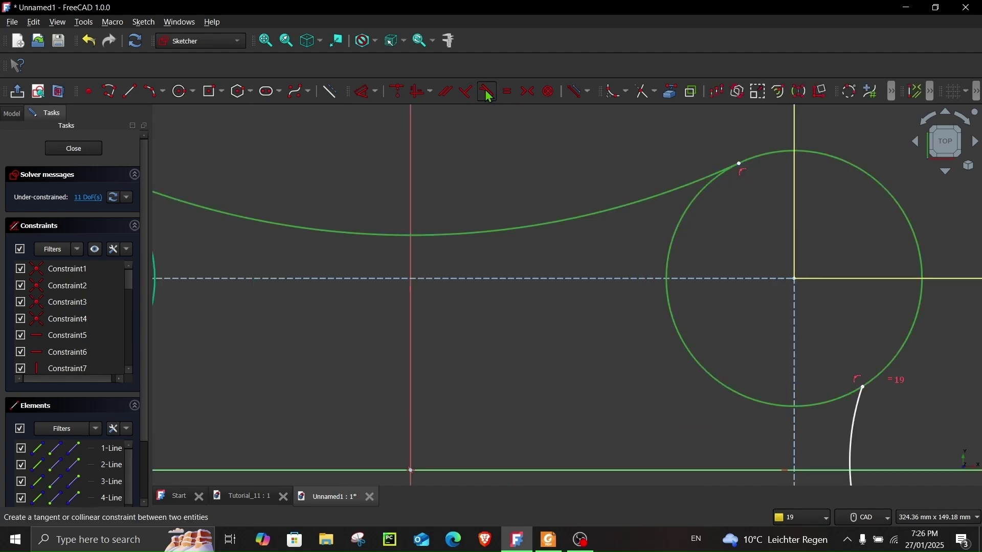
click(488, 93)
scroll(756, 208, down, 5)
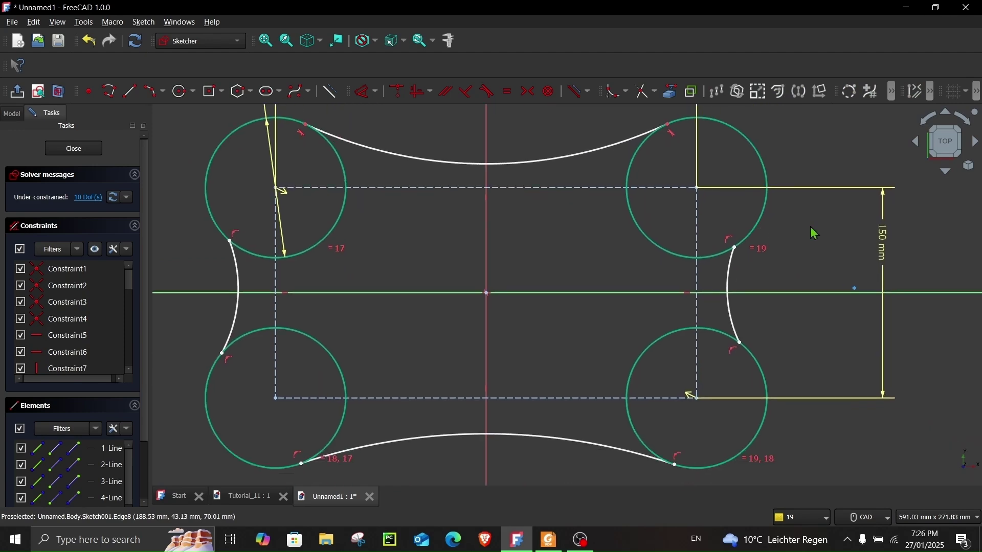
scroll(701, 190, up, 5)
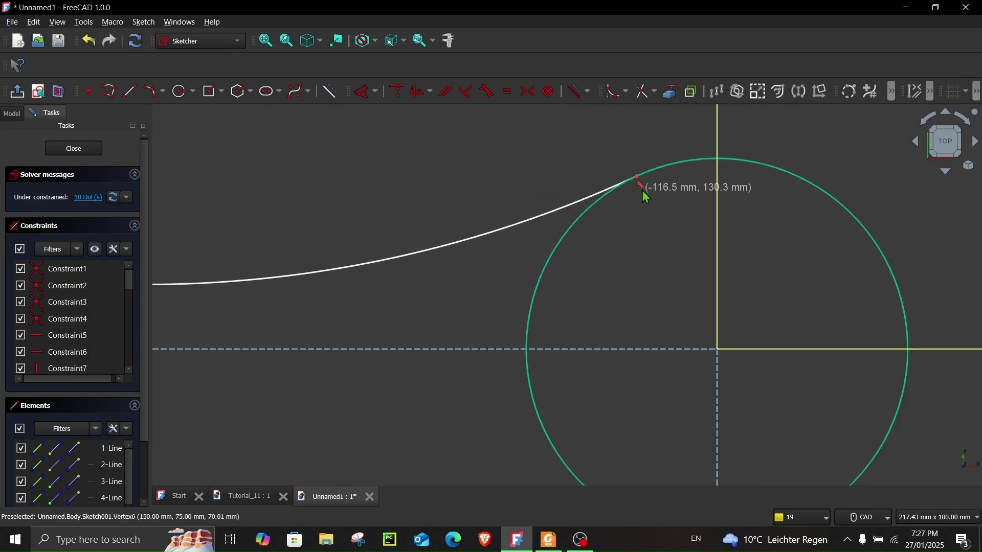
scroll(645, 196, down, 4)
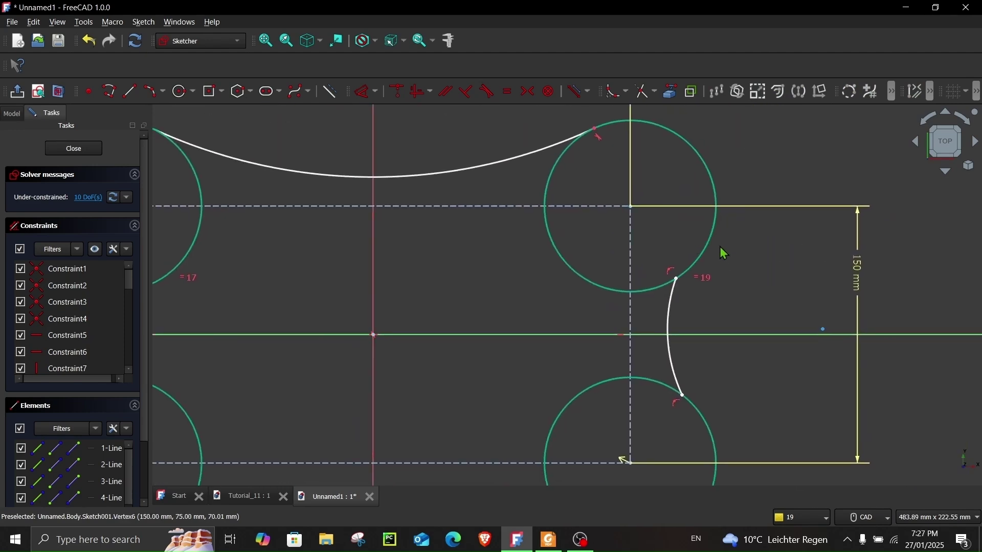
click(704, 267)
click(679, 306)
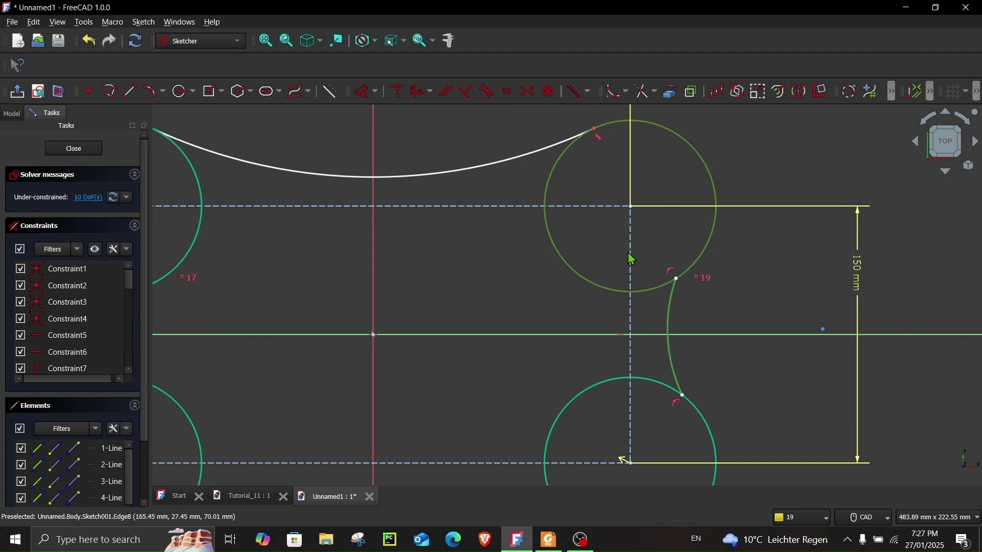
click(487, 92)
Make the right and bottom arcs tangent to the lower-right circle, and the bottom arc to the lower-left.
middle_drag(761, 299, 758, 222)
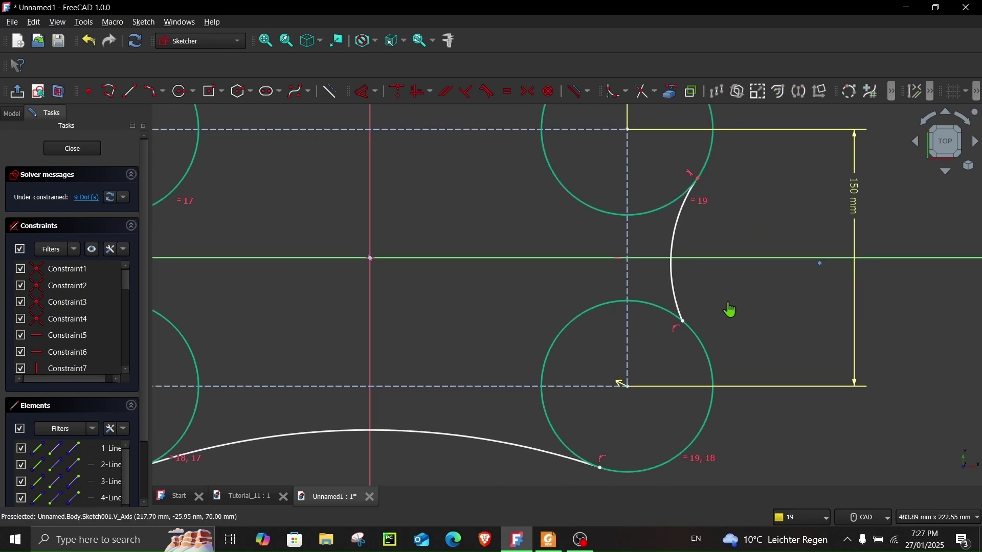
click(674, 291)
click(706, 351)
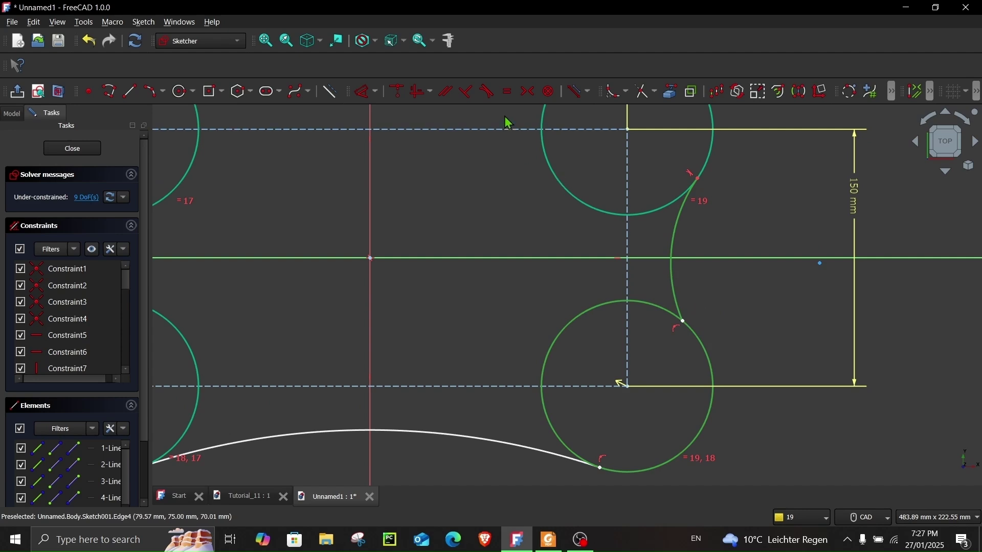
click(487, 92)
middle_drag(474, 269, 537, 184)
click(552, 333)
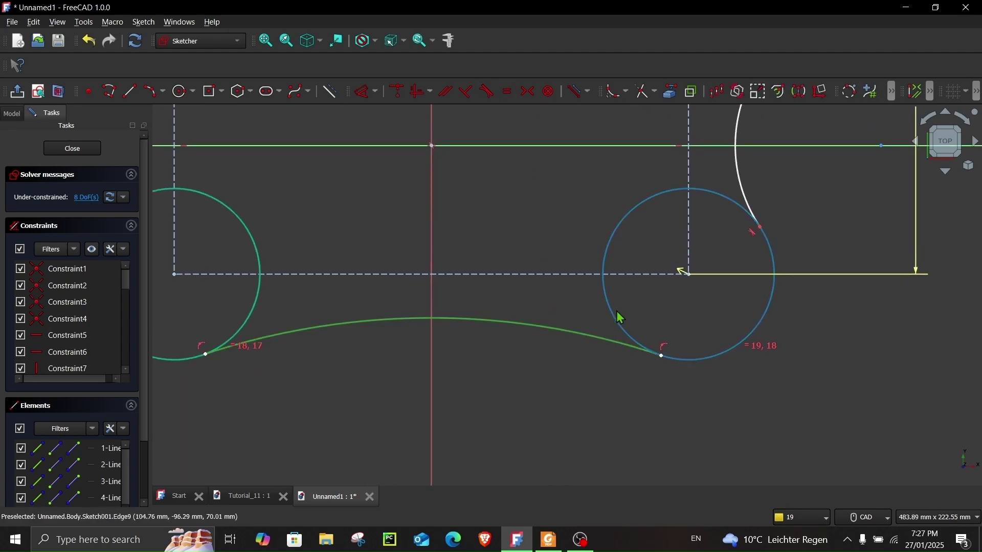
click(487, 92)
middle_drag(358, 310, 508, 305)
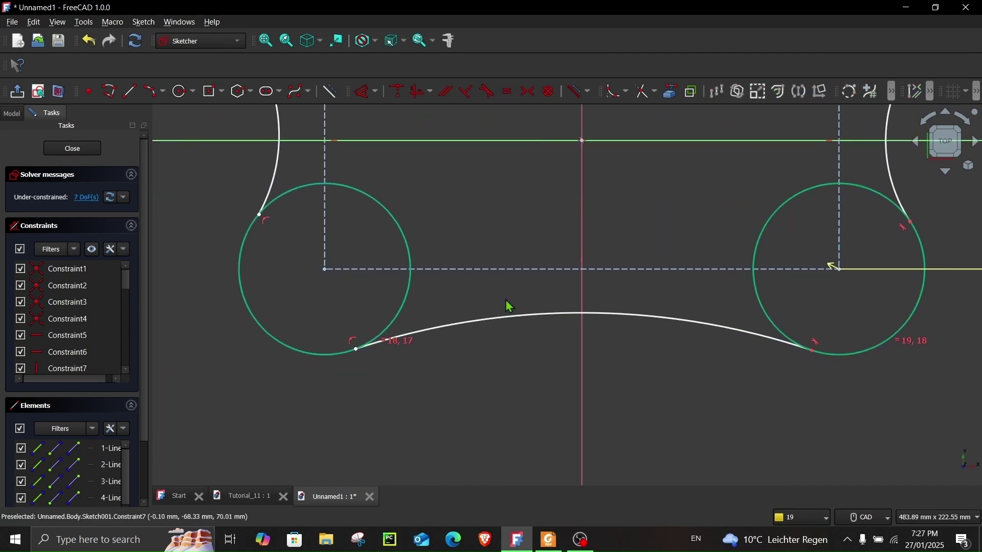
click(409, 308)
click(434, 332)
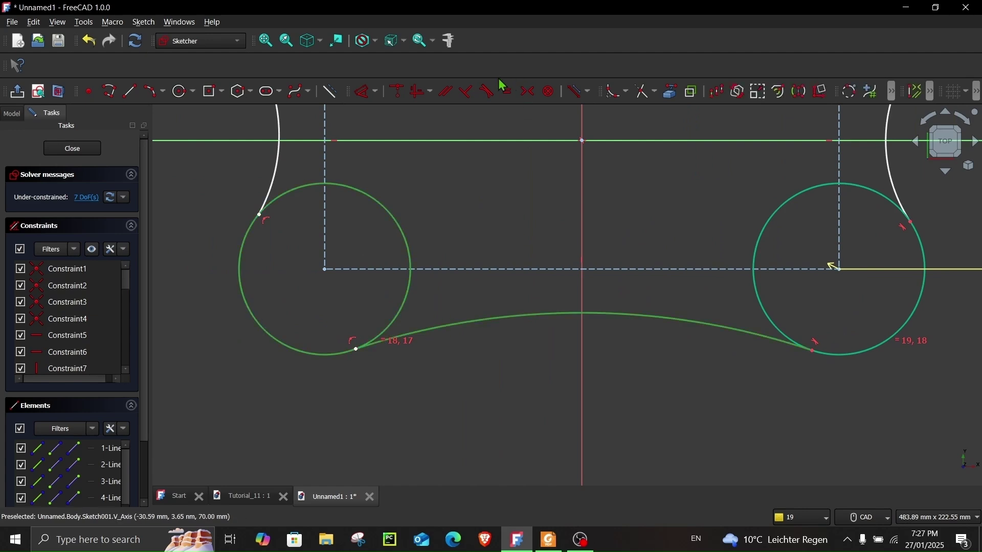
click(488, 92)
Make the left arc tangent to the lower-left and upper-left circles.
middle_drag(395, 146, 460, 248)
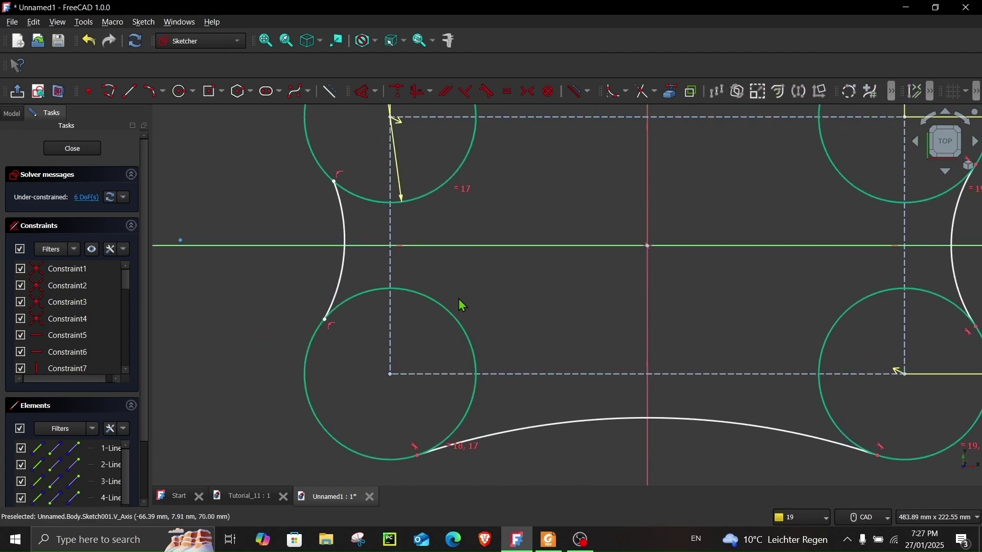
click(337, 290)
click(365, 307)
click(488, 92)
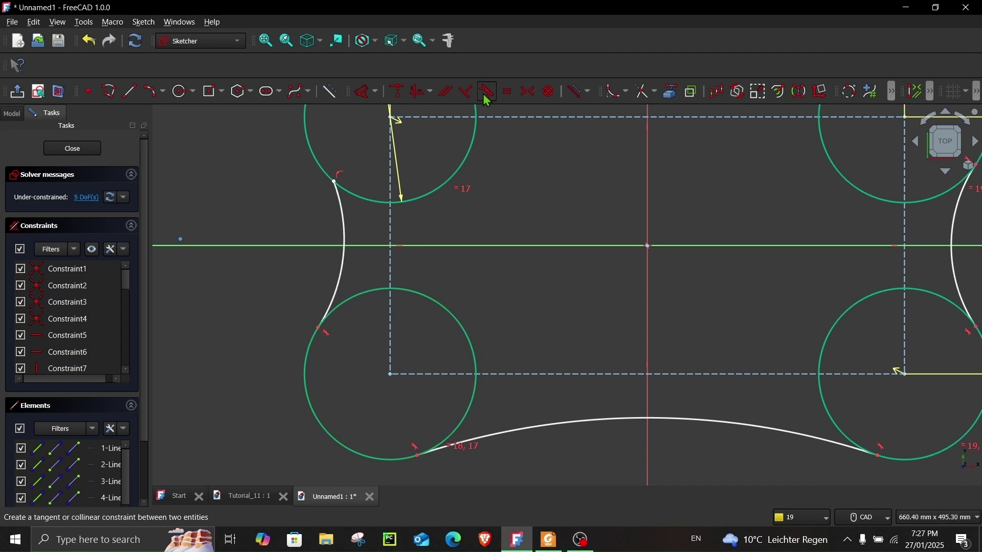
click(317, 161)
click(343, 219)
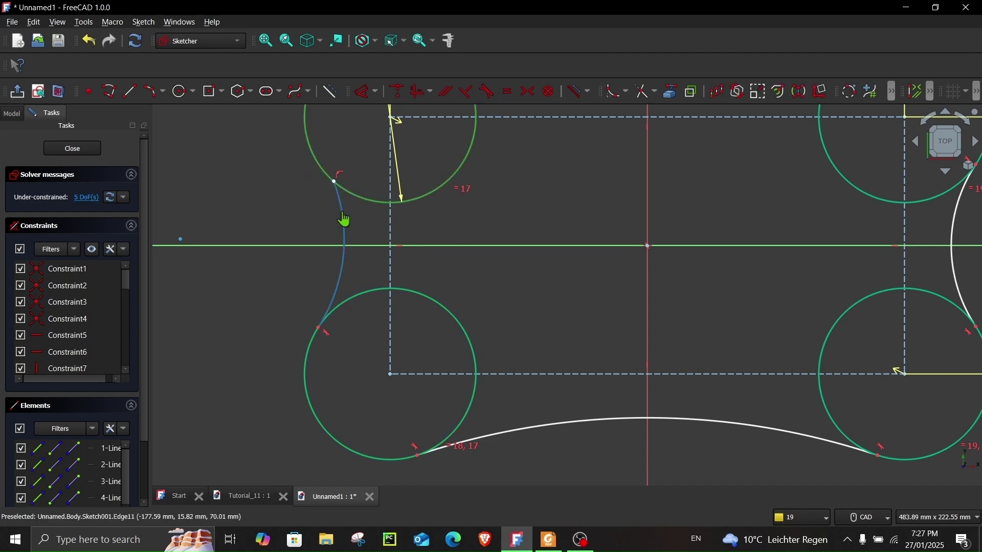
click(487, 92)
scroll(574, 201, down, 4)
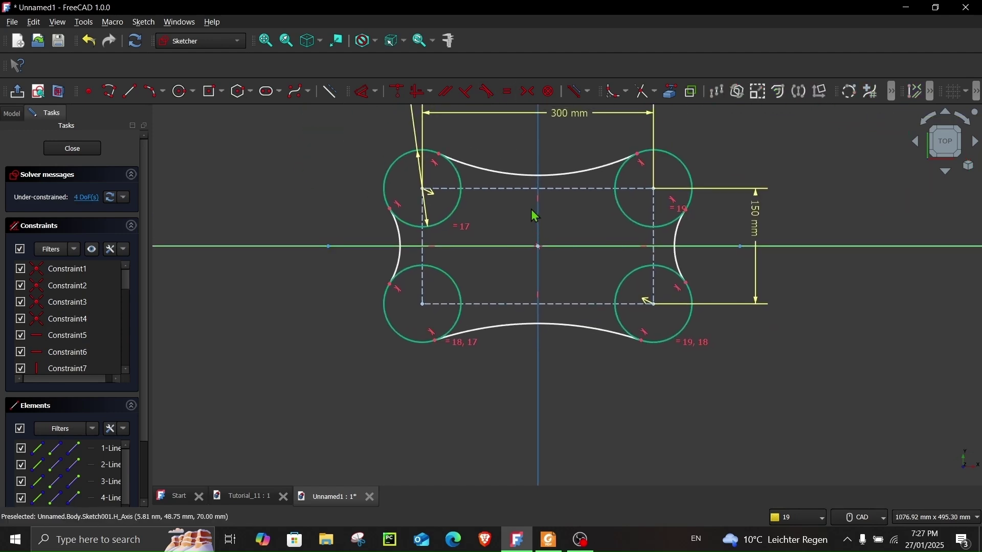
click(549, 540)
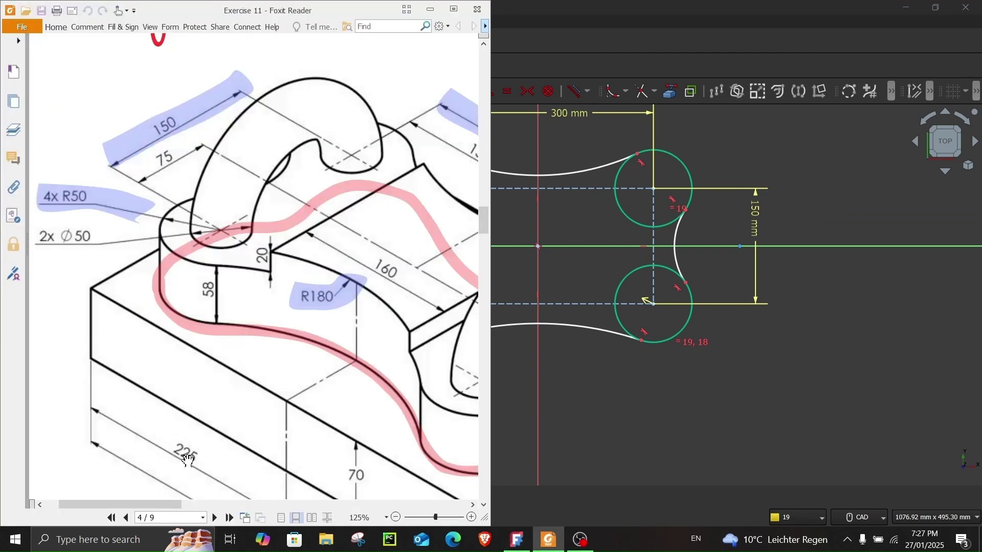
Dimension the right arc at radius 60 mm and the top arc at radius 180 mm.
drag(153, 501, 230, 495)
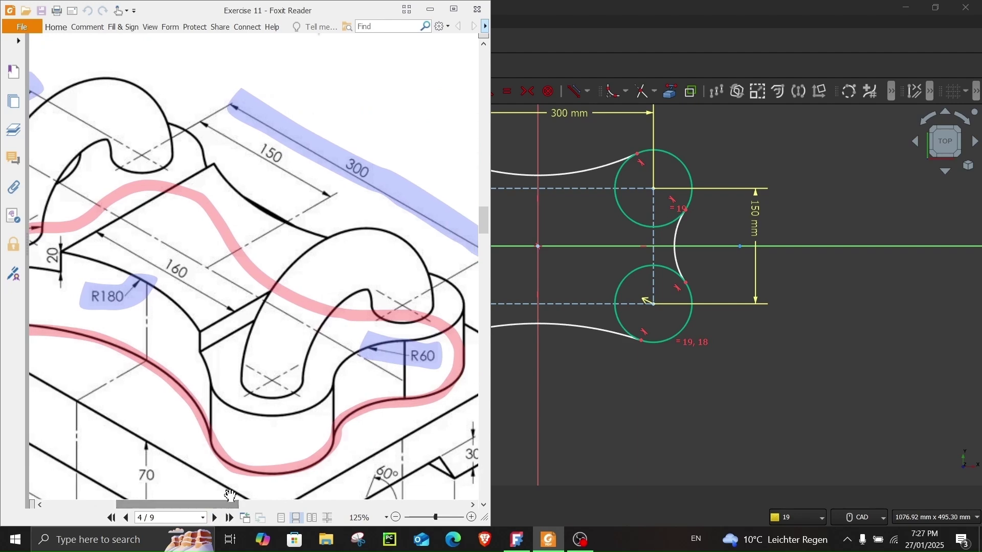
click(431, 19)
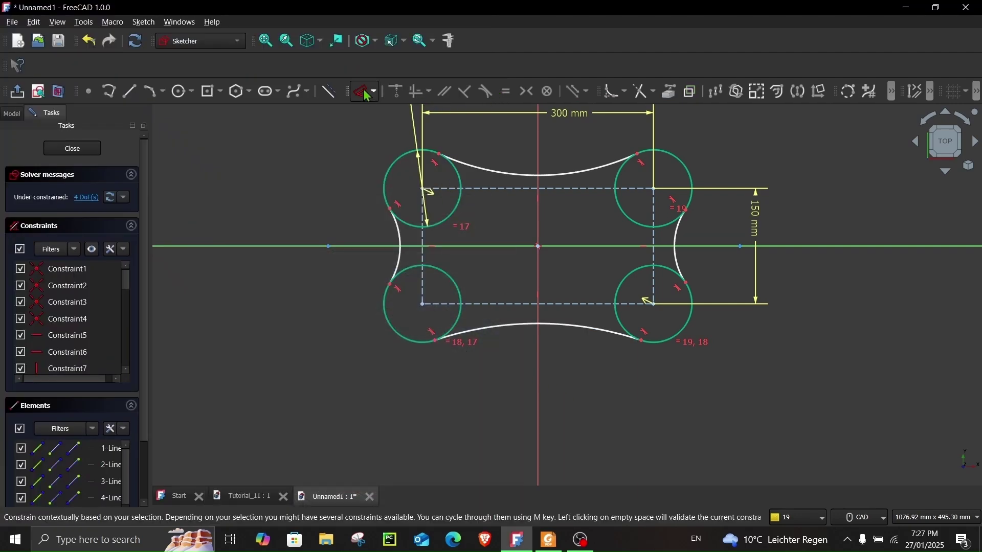
click(680, 270)
click(832, 284)
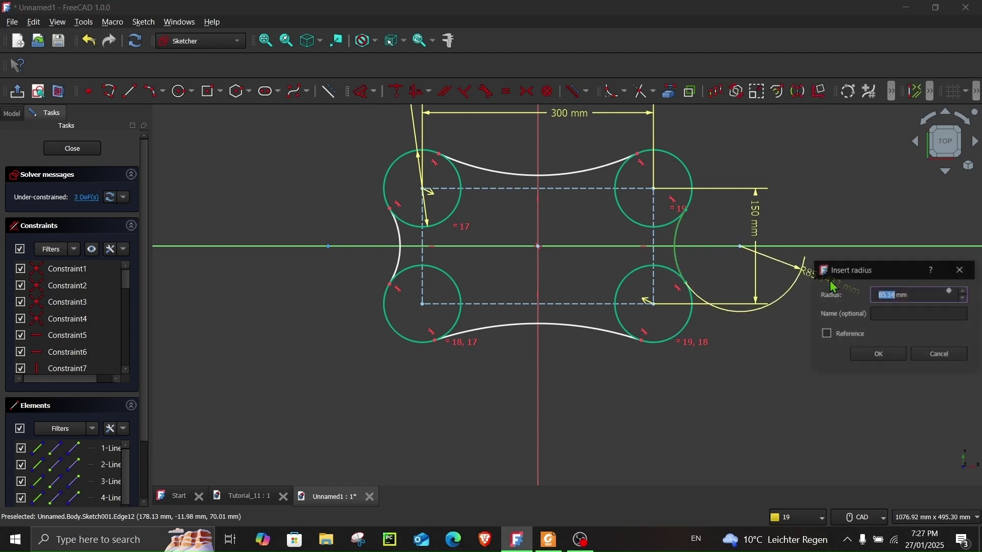
text(60)
key(Return)
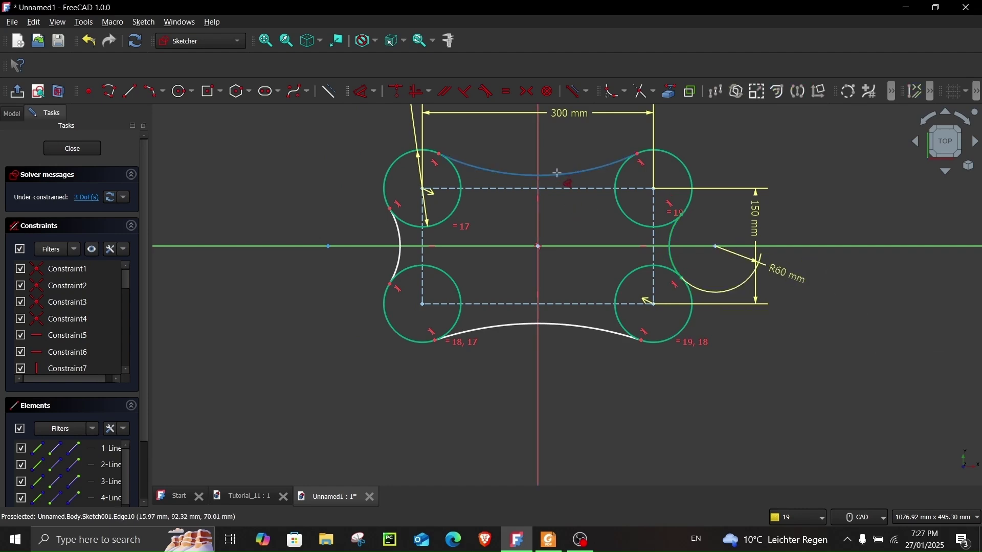
click(572, 170)
click(571, 158)
text(180)
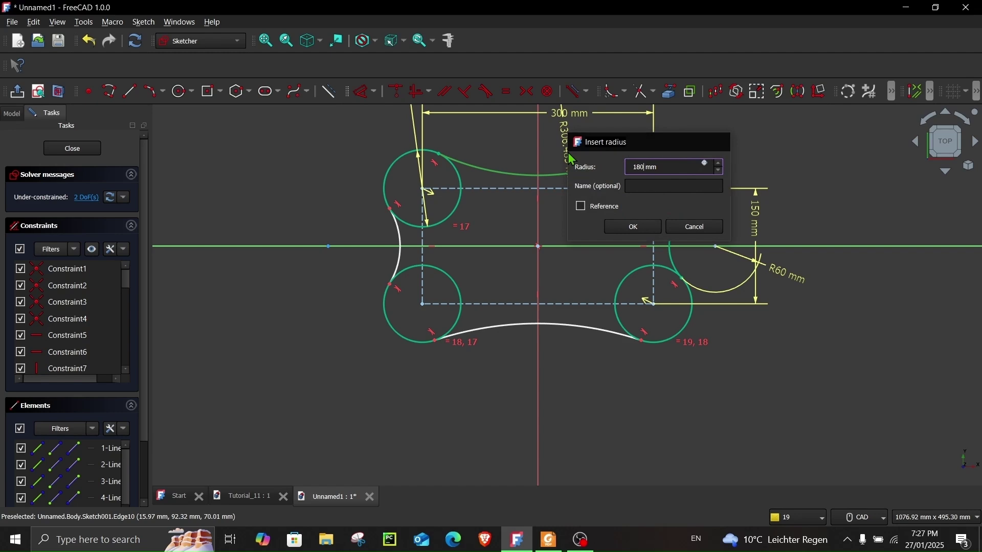
key(Return)
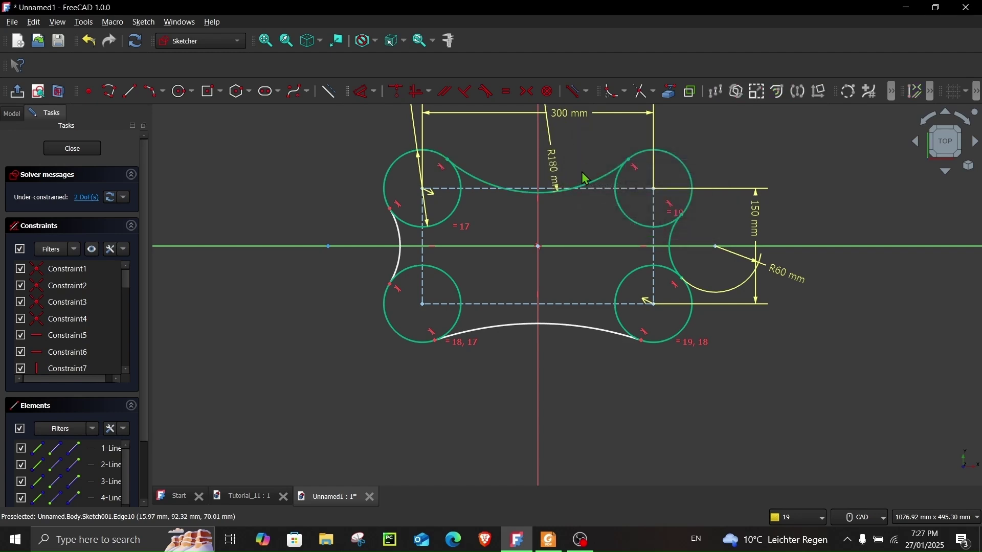
Make the bottom arc equal to the top arc and the left arc equal to the right arc.
click(576, 192)
click(563, 325)
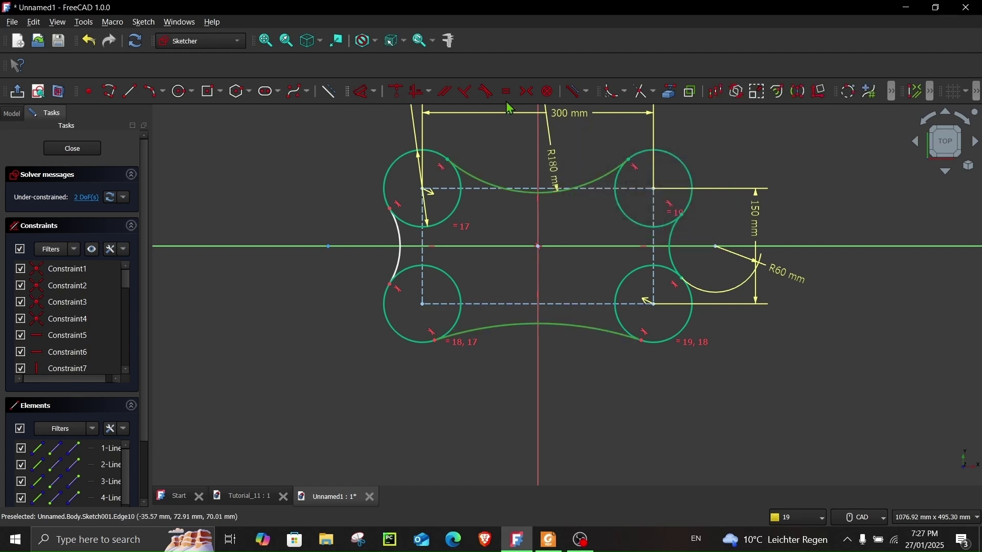
click(507, 92)
scroll(579, 284, up, 2)
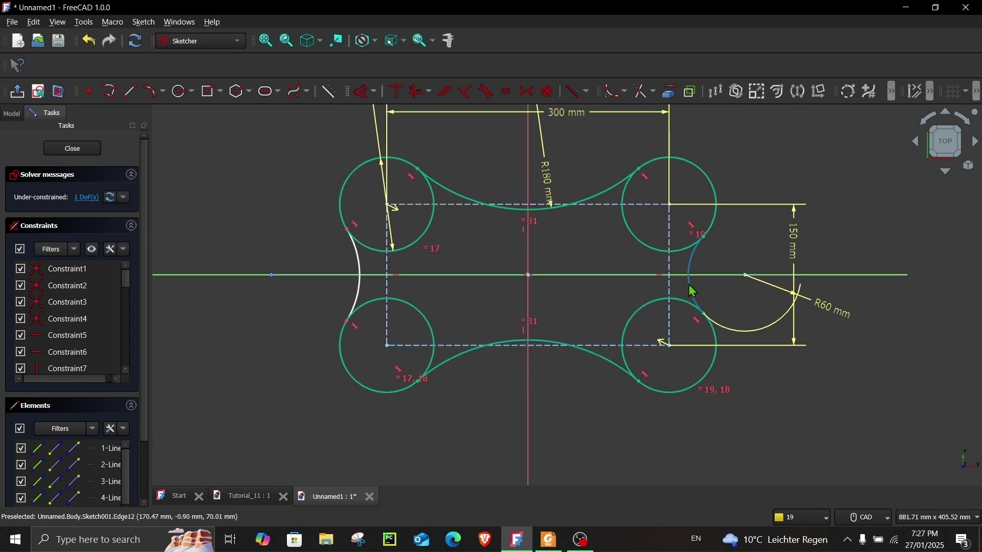
click(367, 287)
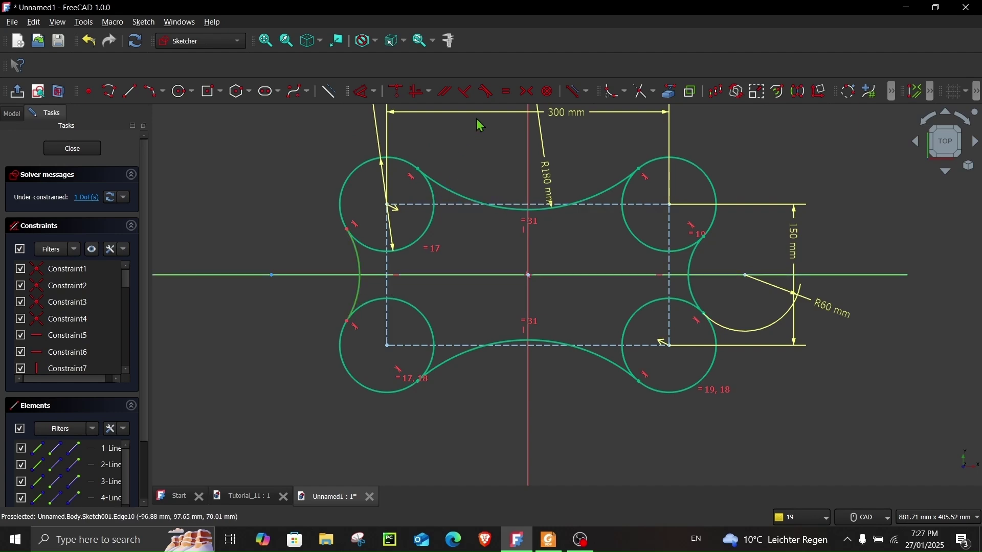
click(506, 91)
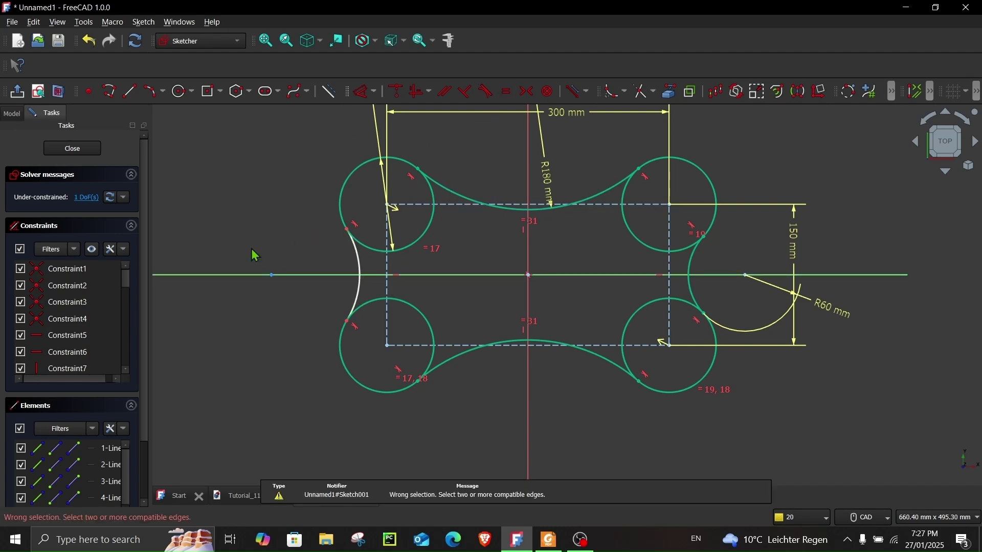
click(695, 263)
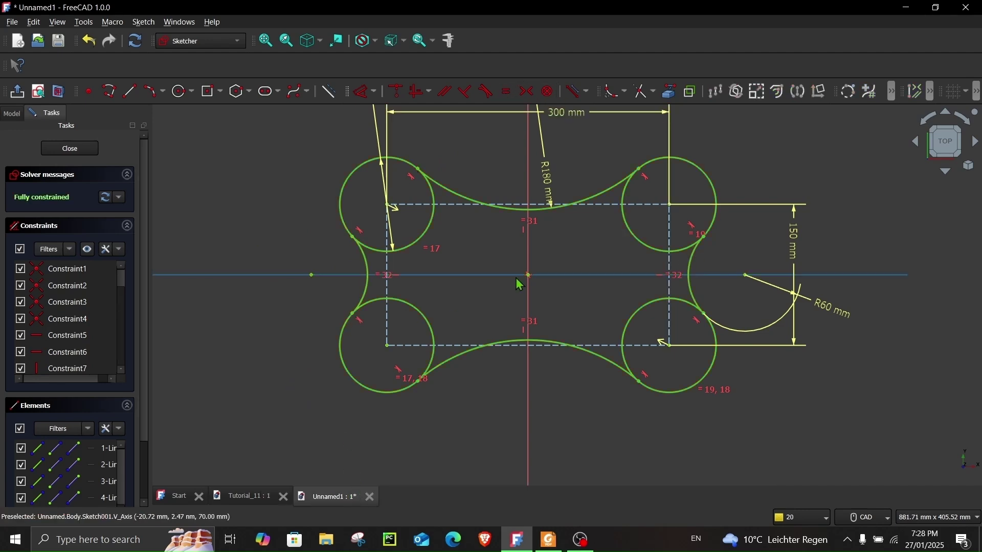
scroll(608, 240, up, 2)
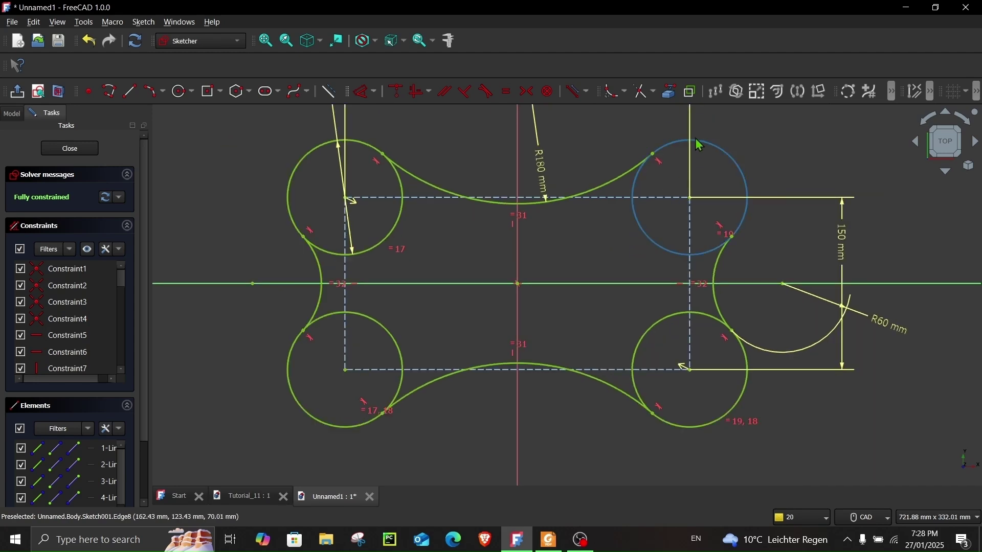
Trim the inner segments of all four corner circles and close the sketch.
click(639, 100)
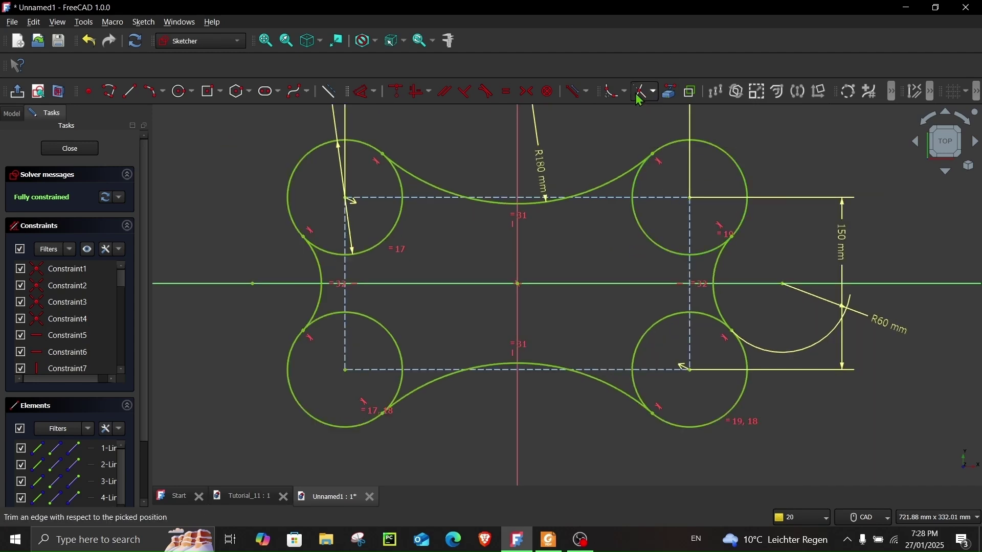
click(639, 225)
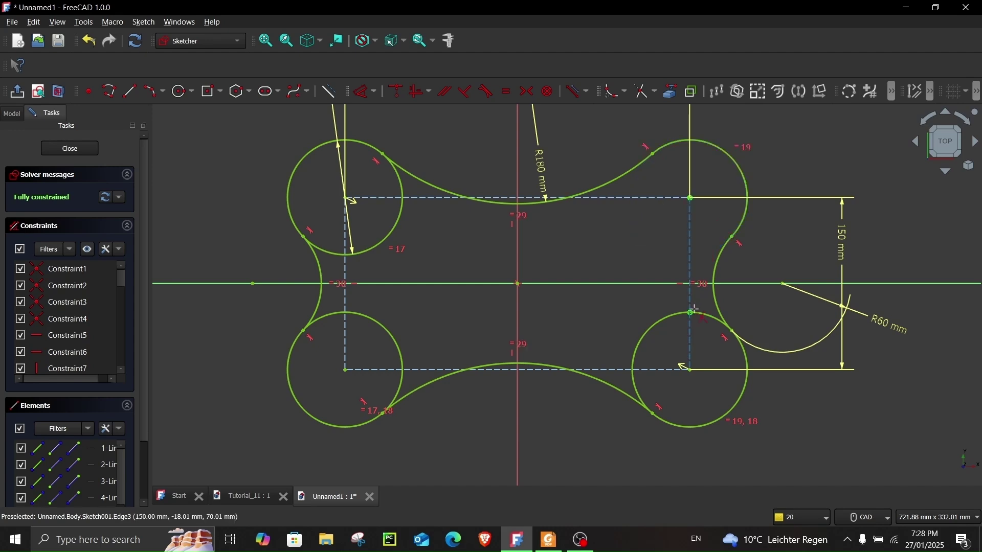
scroll(682, 322, up, 1)
click(668, 317)
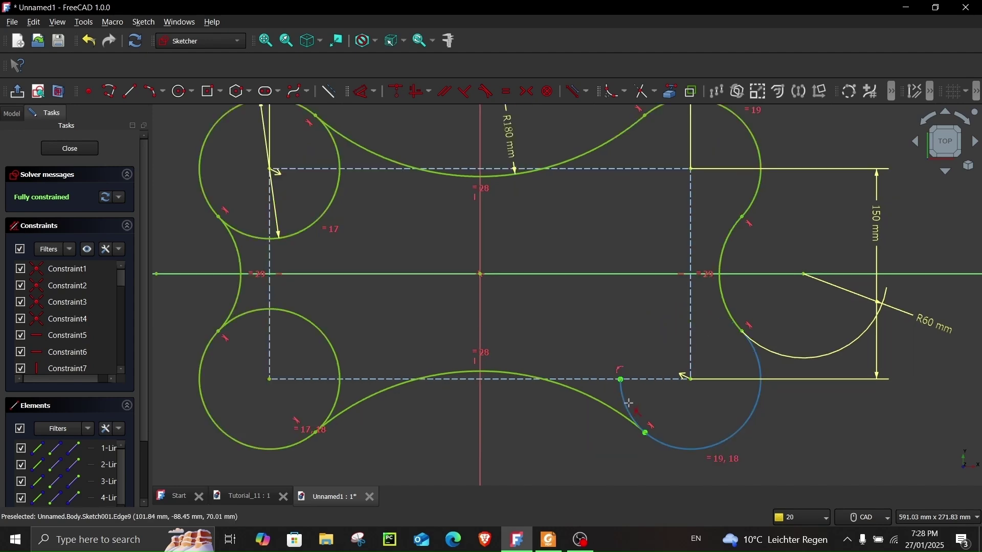
click(286, 313)
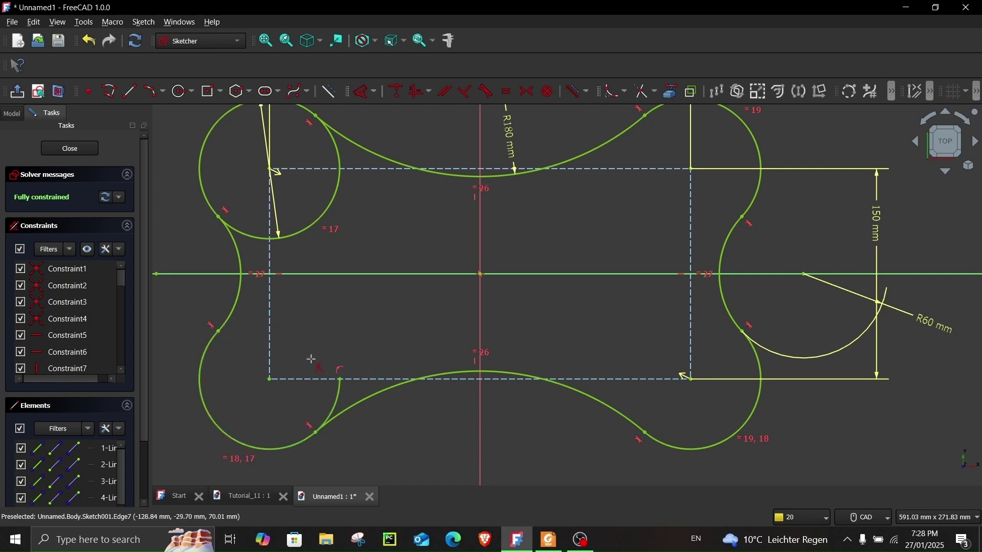
click(320, 219)
scroll(336, 227, down, 3)
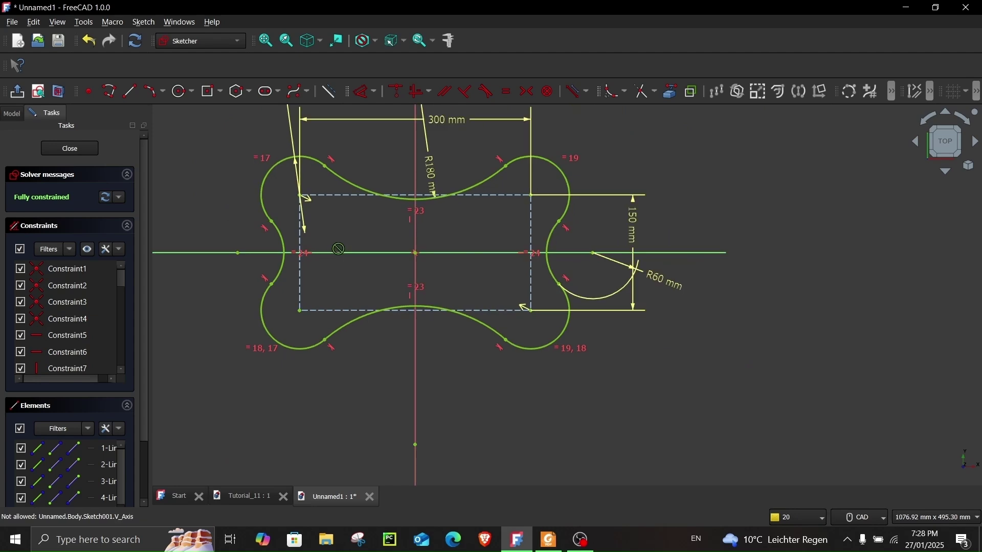
mouse_move(339, 249)
middle_down()
mouse_move(329, 245)
mouse_move(356, 248)
mouse_move(359, 276)
middle_up()
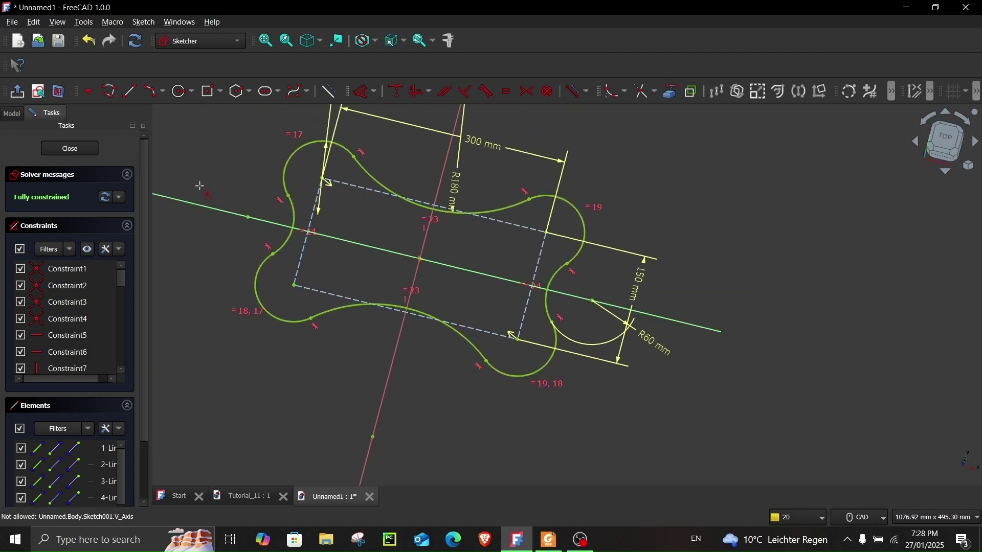
click(82, 154)
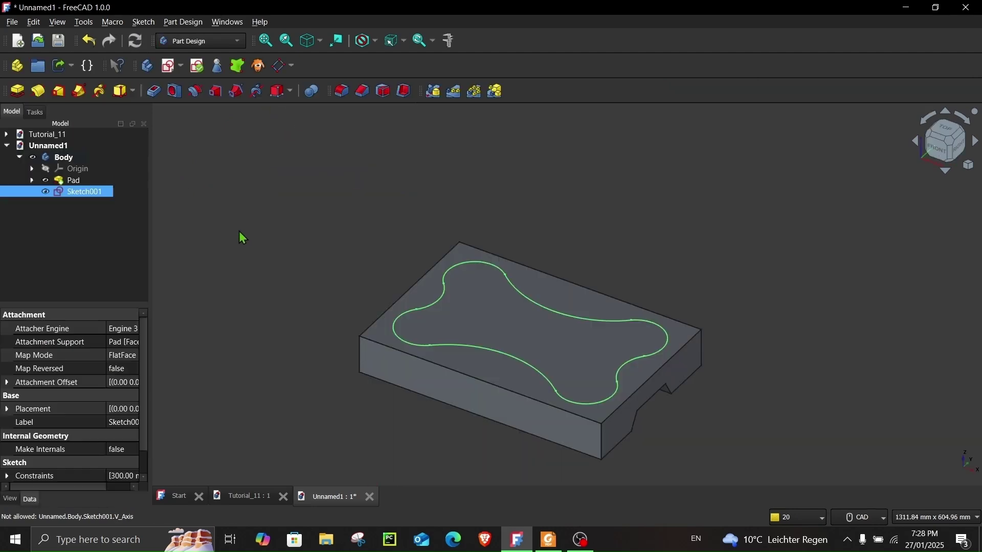
click(548, 539)
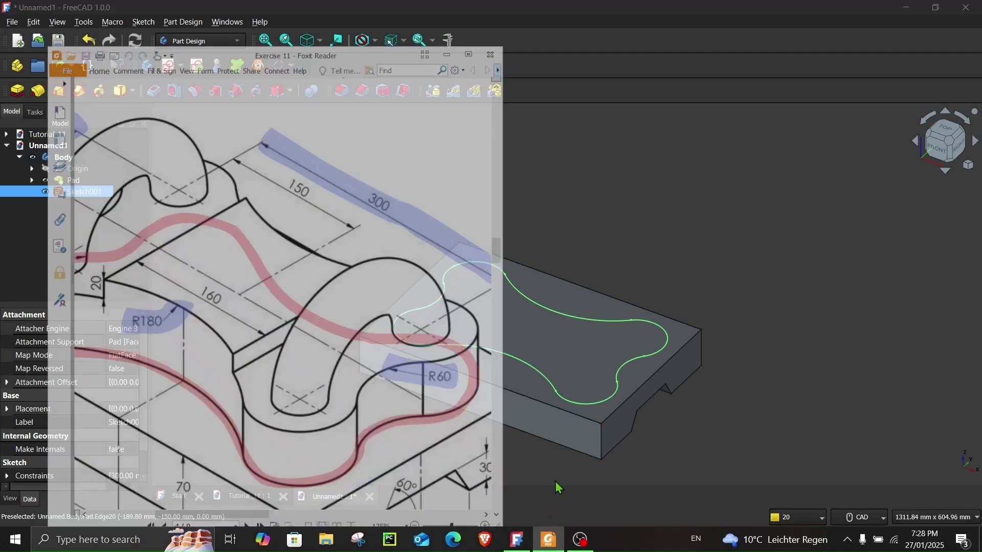
click(453, 9)
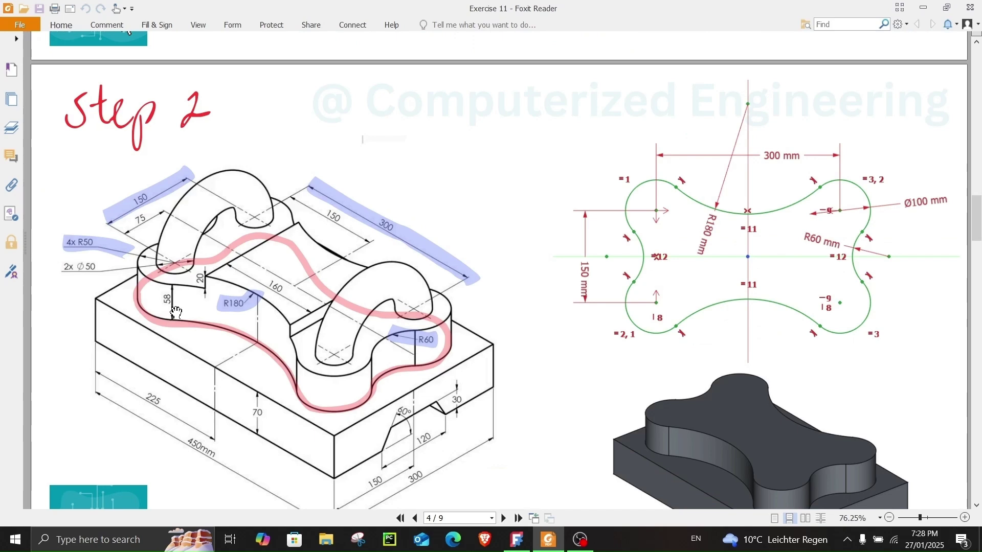
click(920, 9)
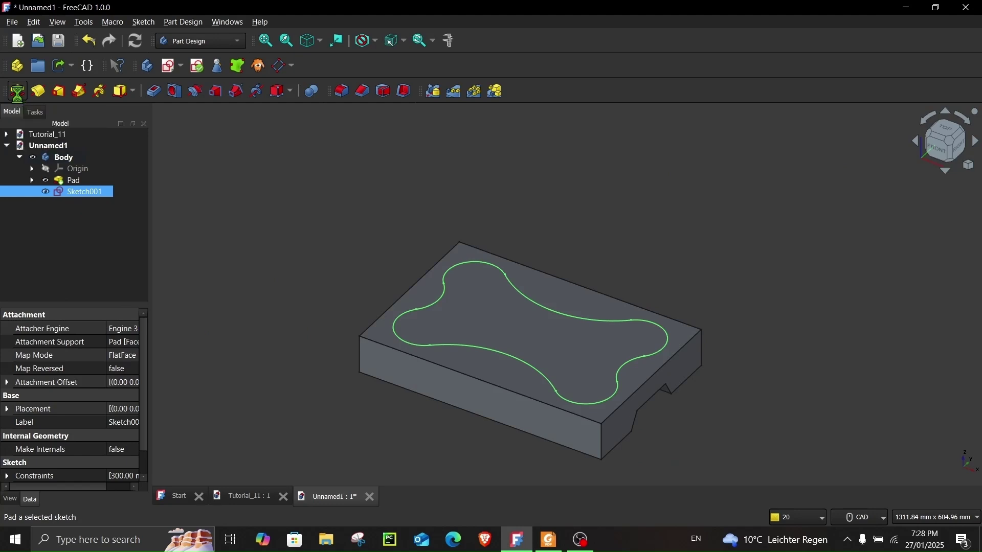
Pad Sketch001 by 58 mm, inspect the new lobe, and bring up the reference drawing.
click(18, 91)
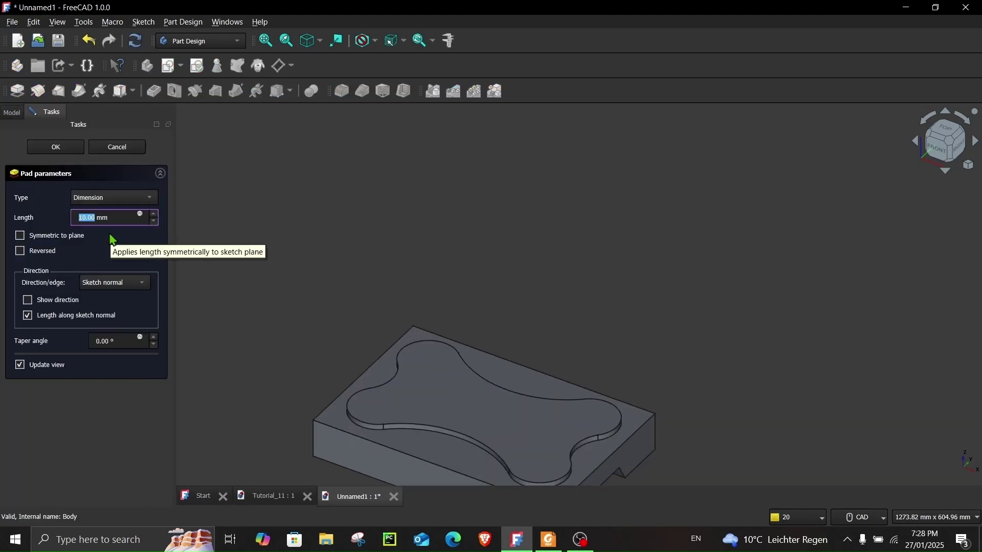
click(56, 147)
middle_drag(323, 271, 453, 393)
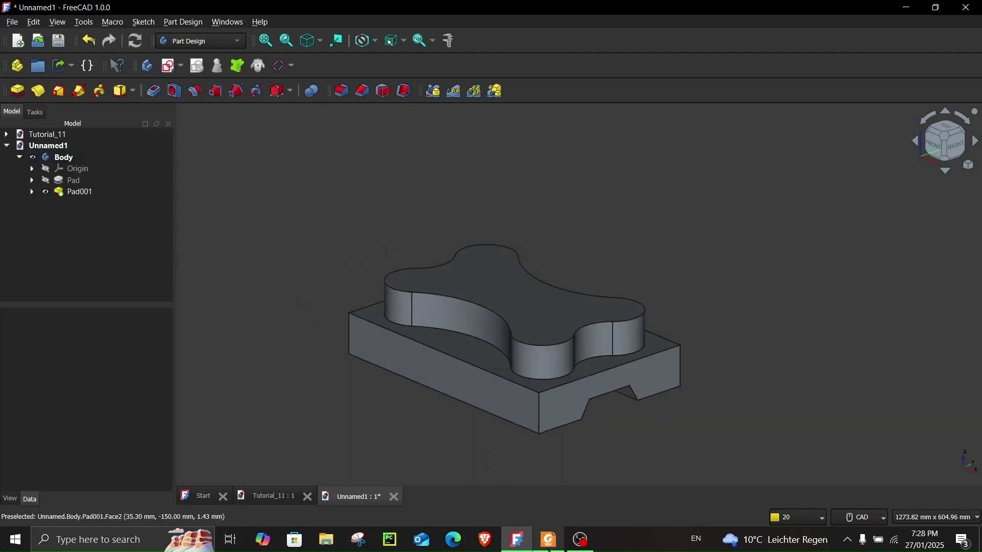
click(548, 540)
ctrl+scroll(499, 265, up, 2)
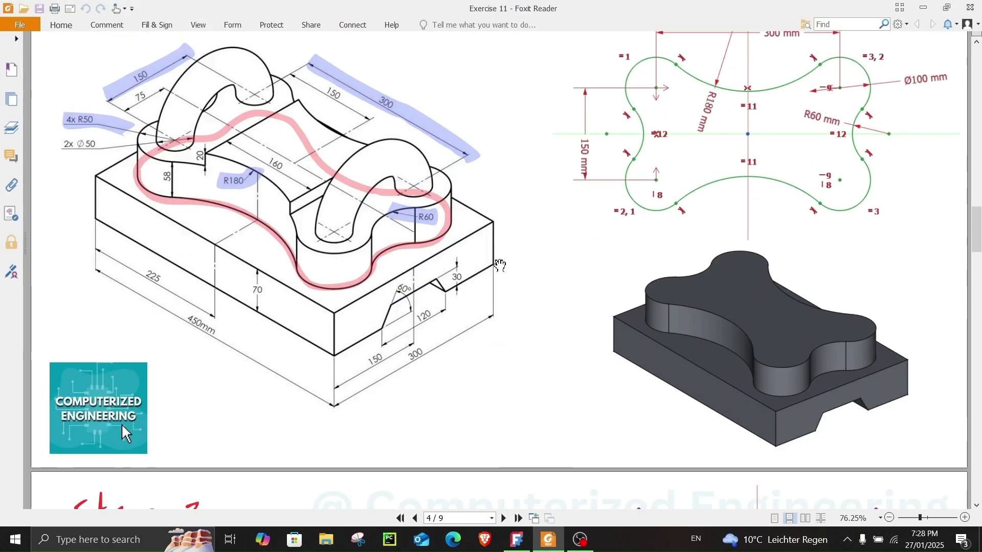
Scroll the PDF to the Step 3 page showing the 160 mm-wide, 20 mm-deep recess.
scroll(500, 264, down, 10)
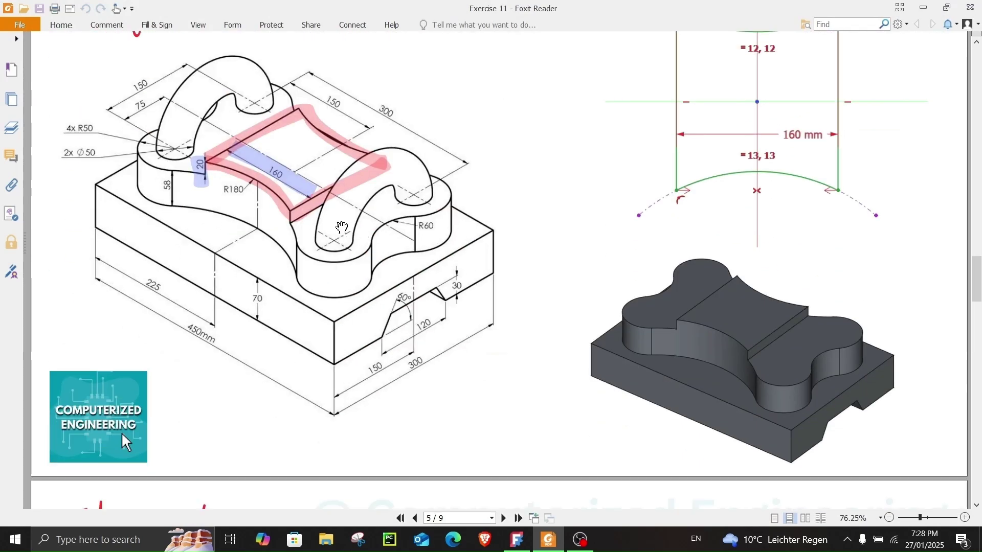
scroll(342, 227, up, 2)
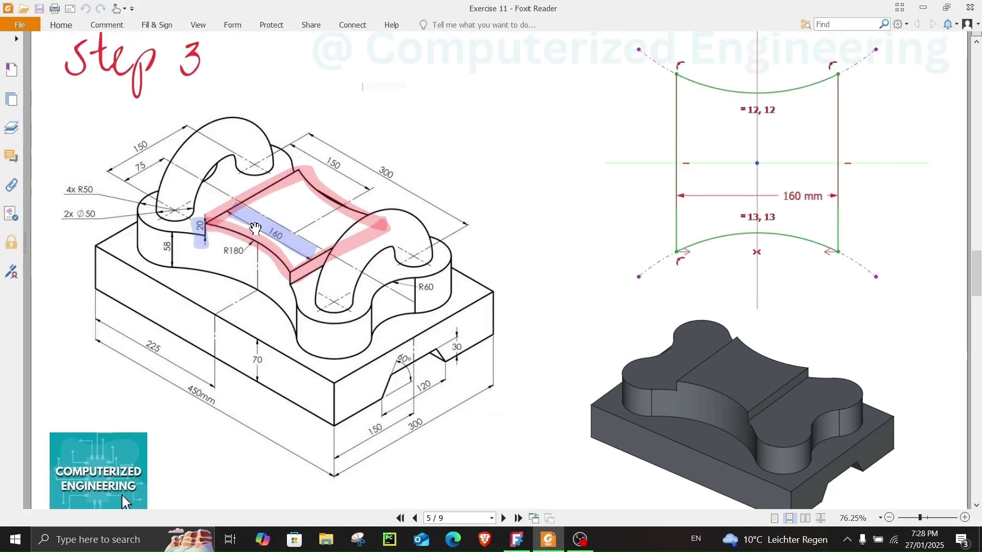
ctrl+scroll(256, 228, up, 3)
scroll(256, 228, down, 3)
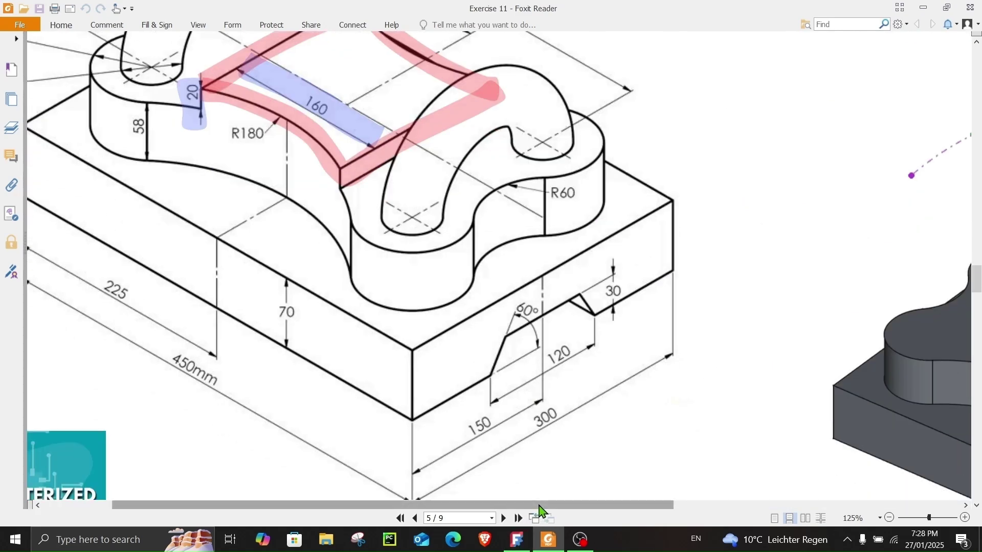
drag(541, 510, 731, 510)
drag(669, 509, 455, 511)
ctrl+scroll(525, 299, down, 3)
scroll(525, 299, up, 1)
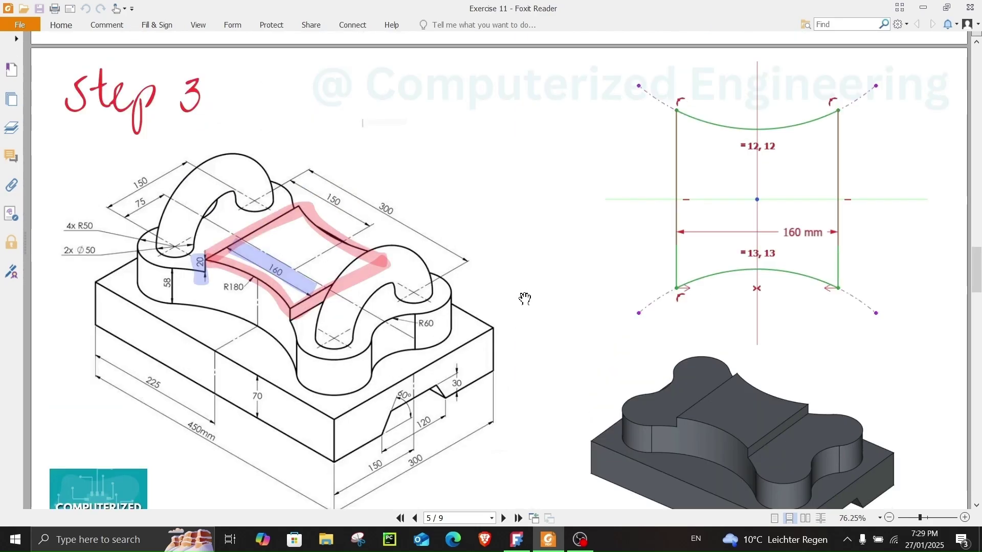
scroll(530, 297, down, 1)
Create Sketch002 on the 58 mm lobe's top face and view it top-down with the bone level.
click(518, 537)
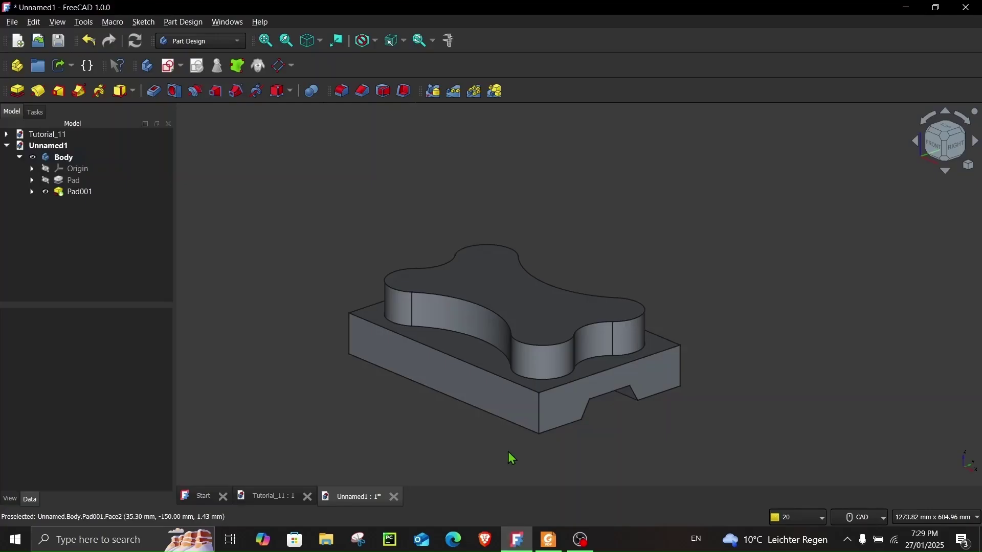
click(507, 290)
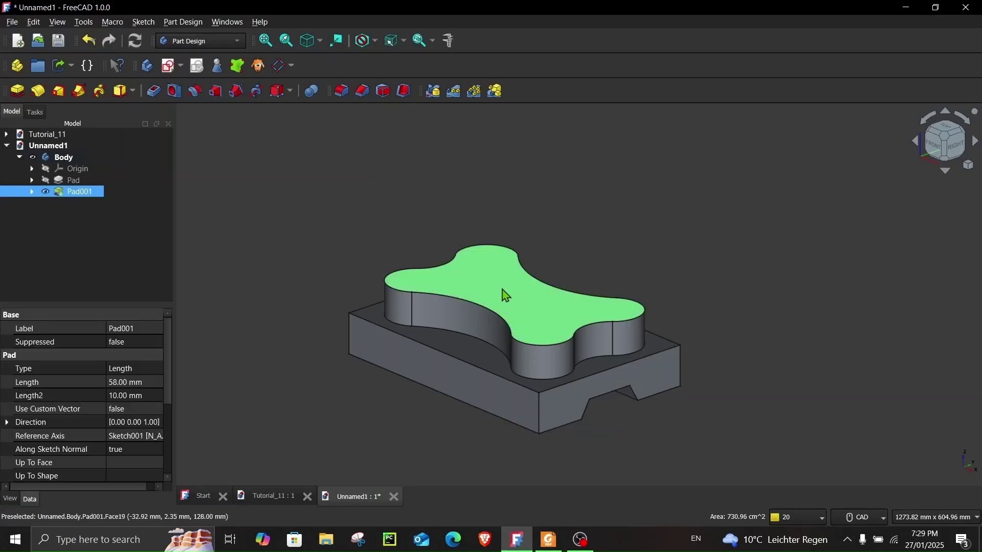
click(169, 69)
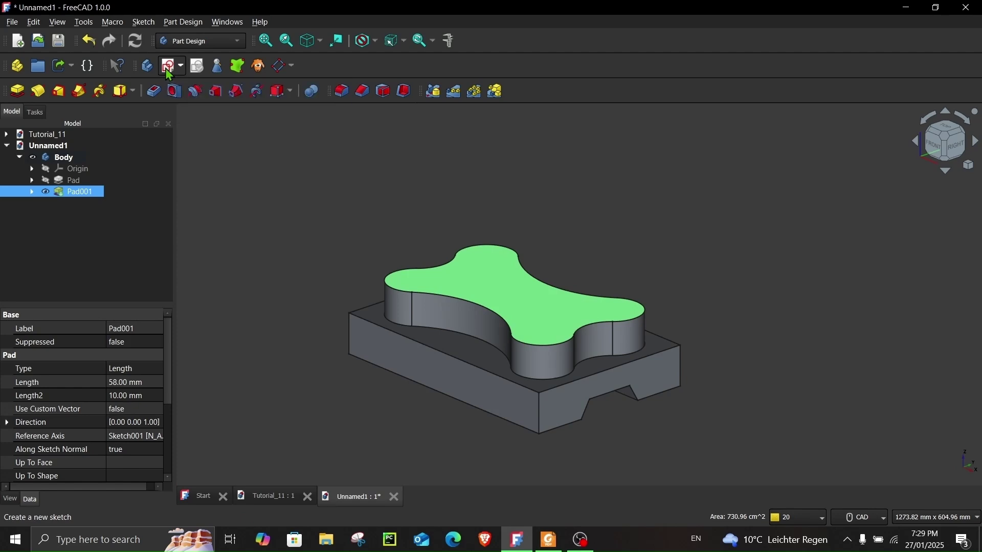
mouse_move(722, 342)
middle_down()
mouse_move(661, 419)
mouse_move(680, 404)
middle_up()
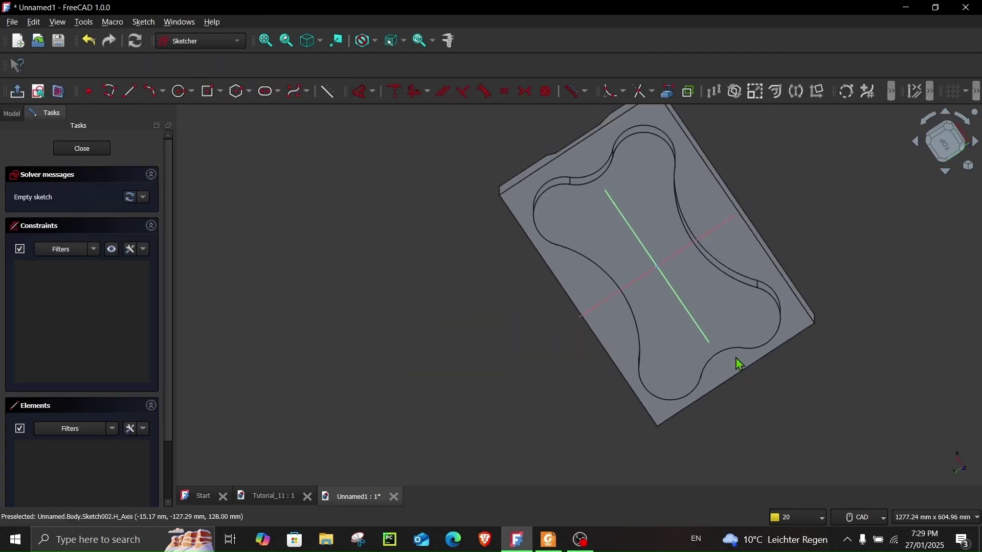
click(945, 142)
click(966, 122)
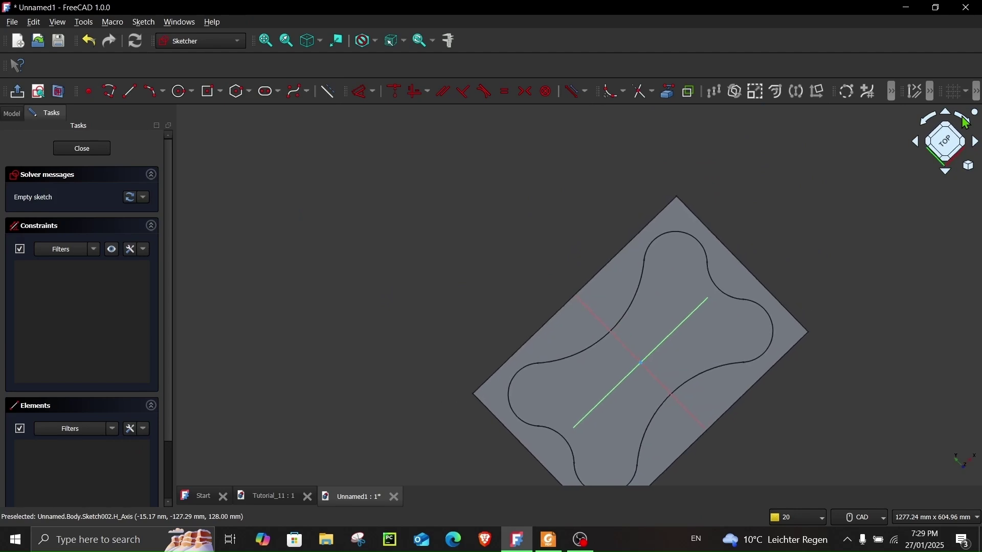
scroll(581, 373, up, 4)
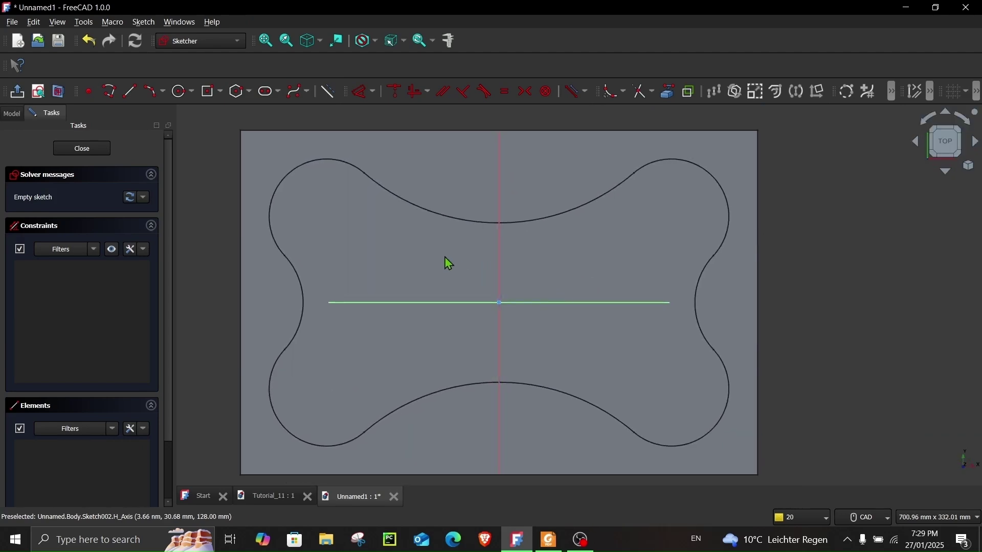
click(129, 91)
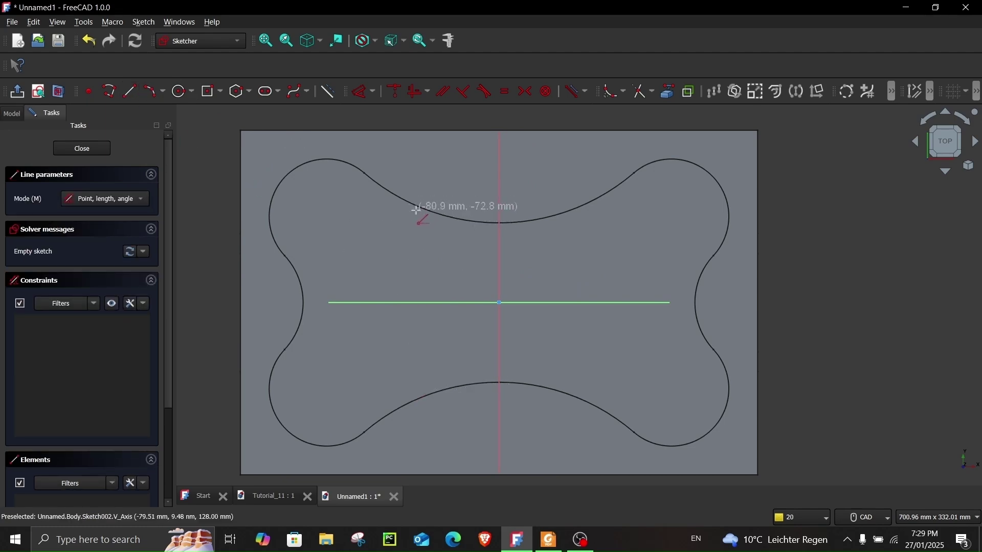
right_click(387, 193)
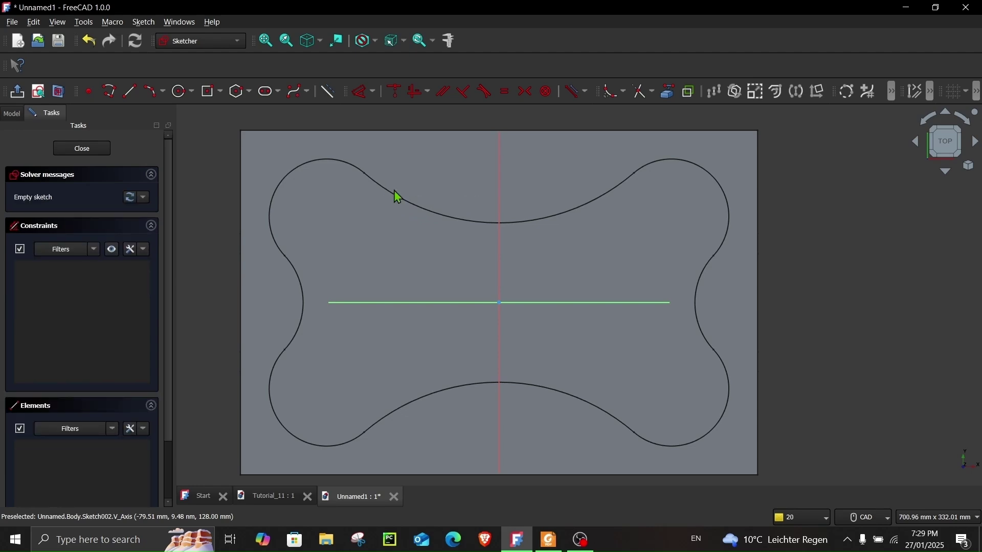
Link the lobe's upper and lower inner arcs into the sketch as external geometry.
click(669, 92)
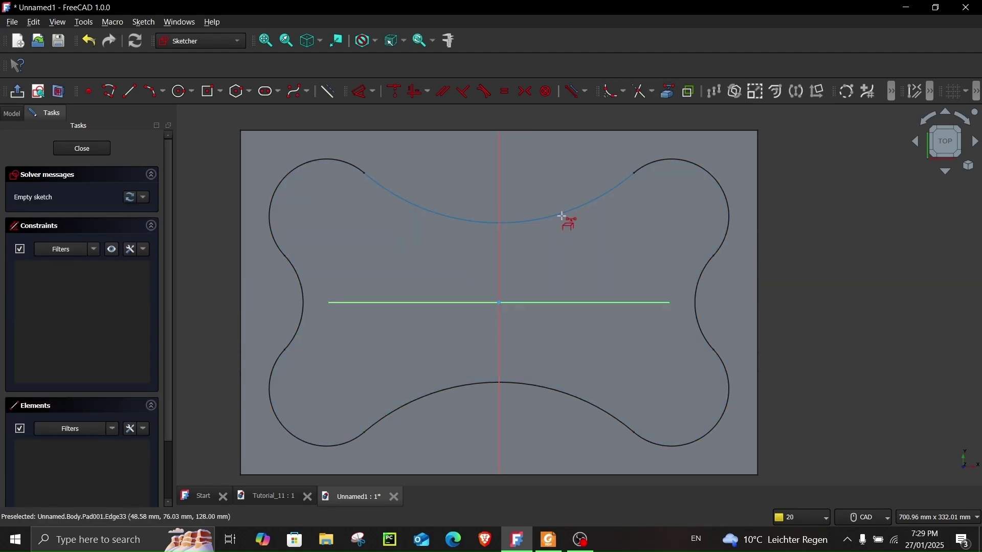
click(562, 212)
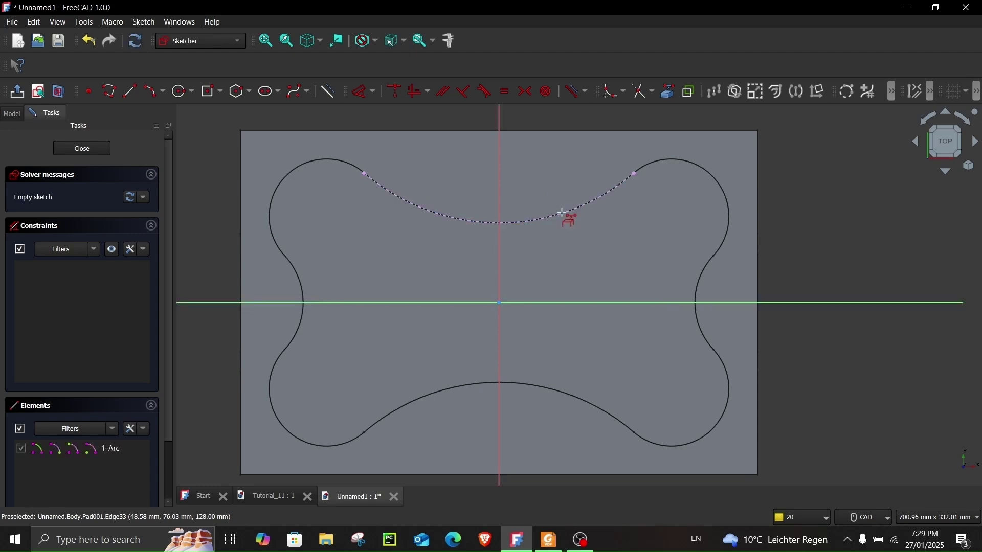
click(531, 383)
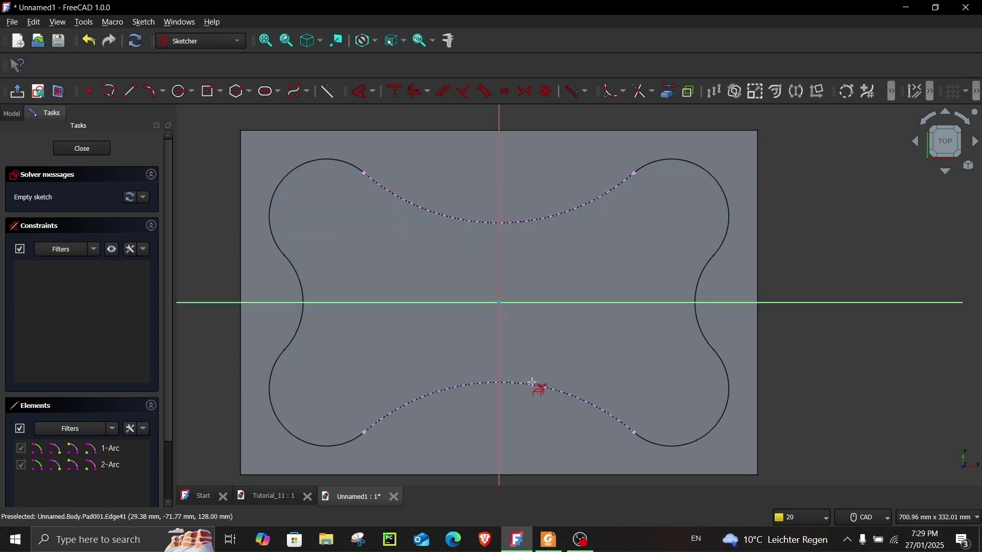
Draw two vertical lines spanning from the upper arc to the lower arc.
click(130, 92)
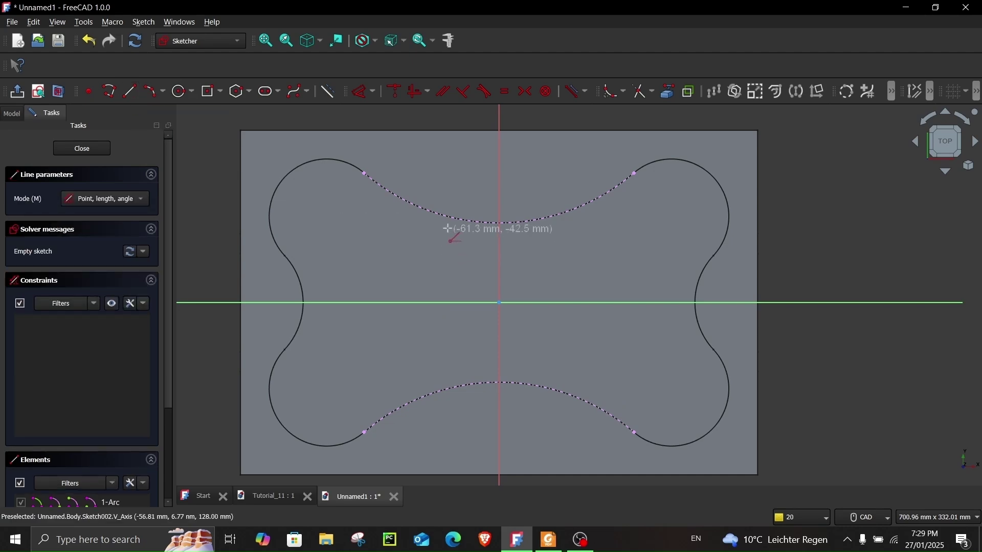
click(420, 208)
click(418, 399)
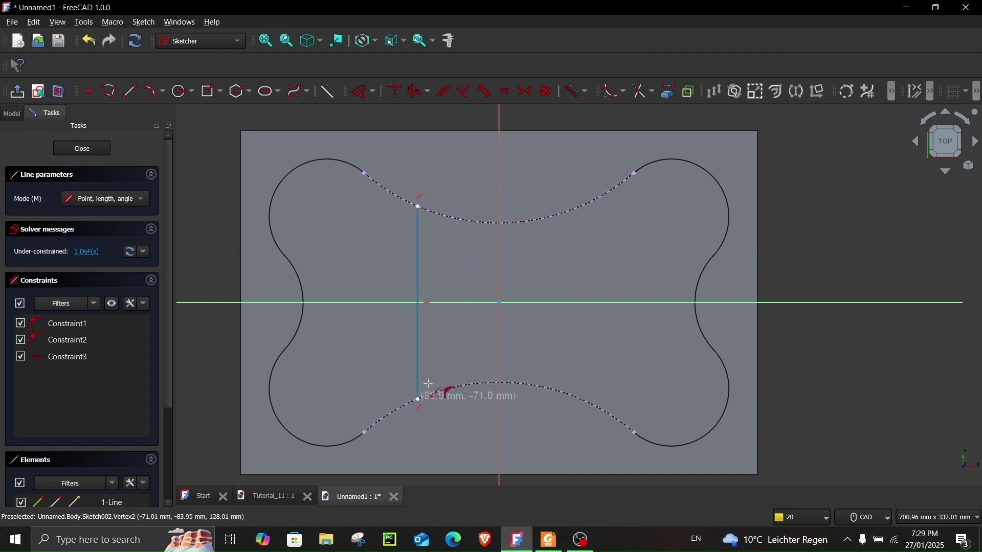
click(591, 202)
click(592, 404)
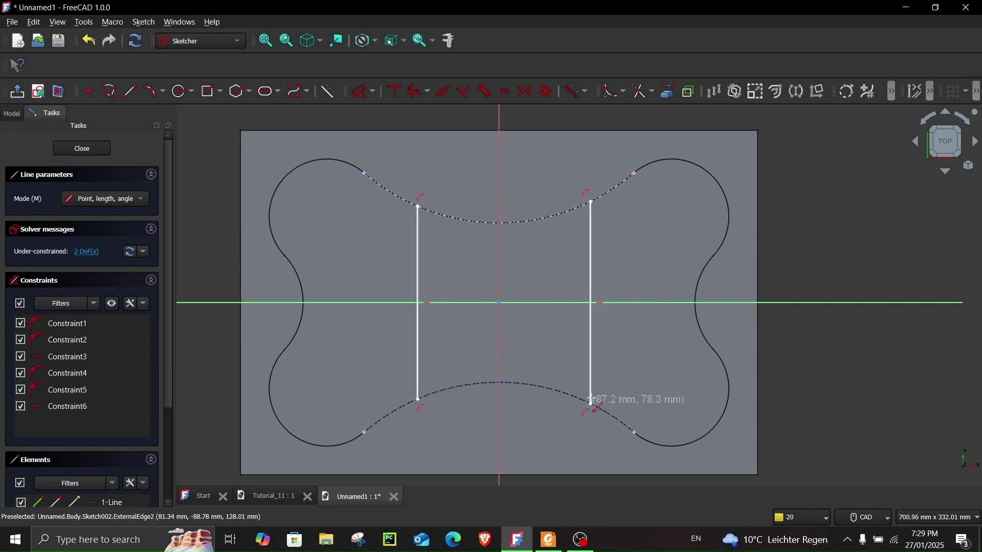
right_click(575, 340)
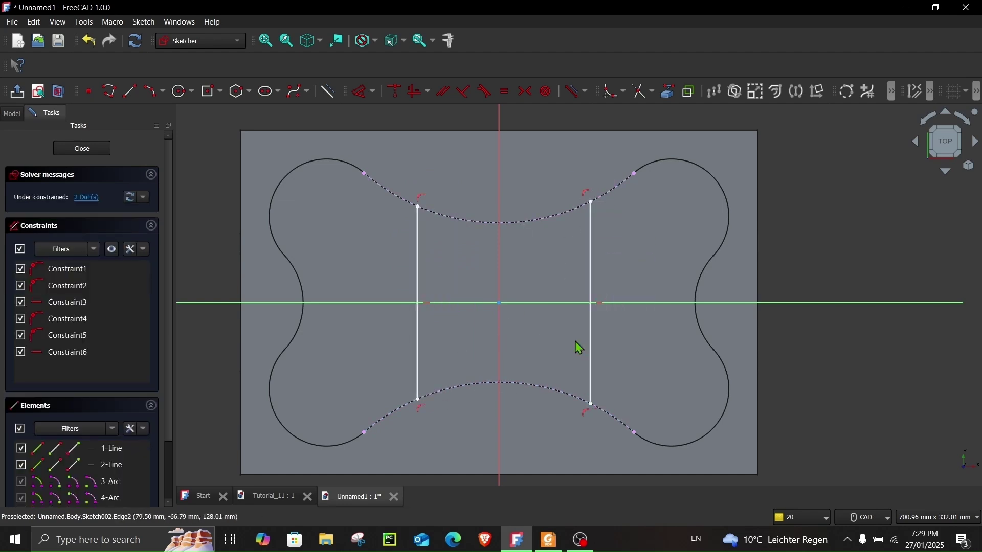
click(549, 539)
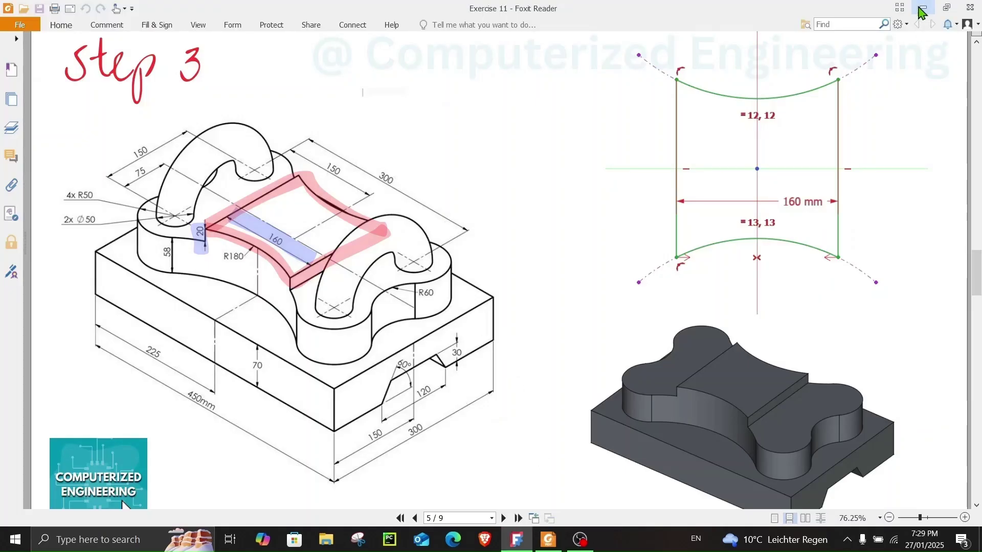
Make the two lines' lower endpoints symmetric about the vertical axis.
click(517, 540)
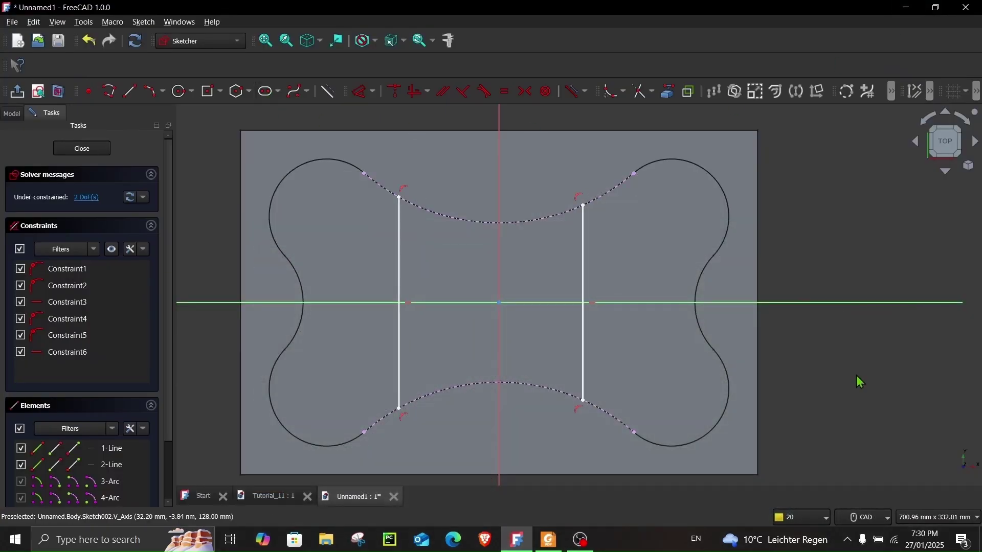
click(399, 409)
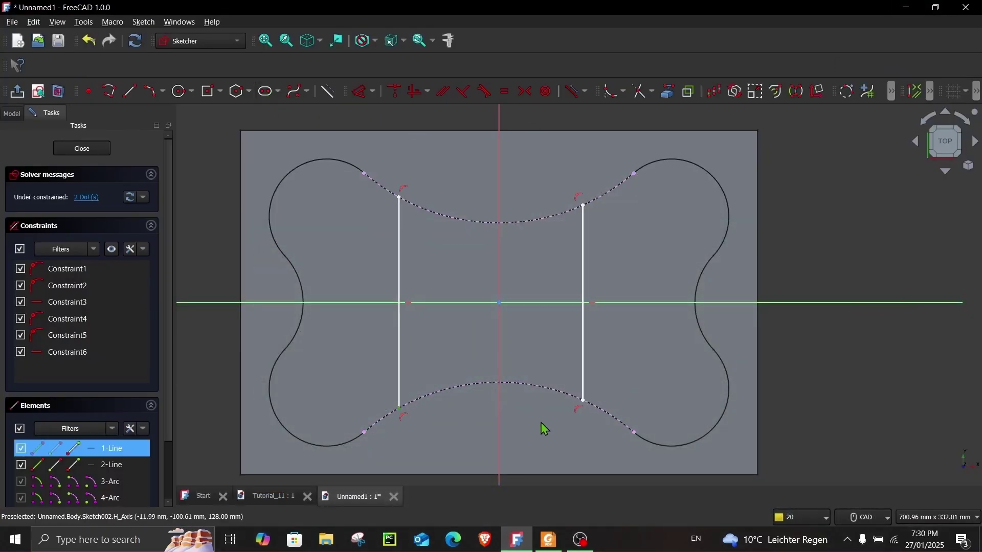
click(583, 401)
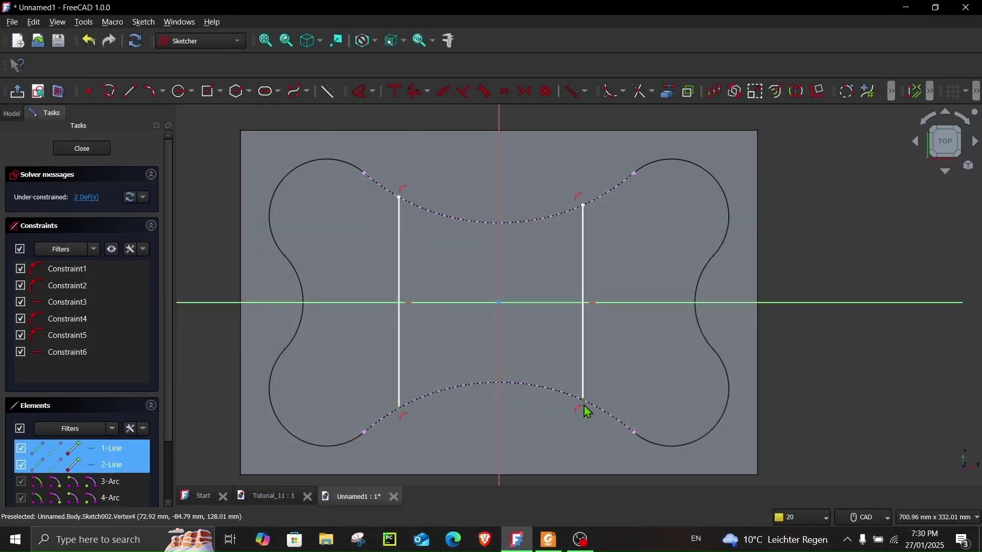
click(500, 453)
click(525, 91)
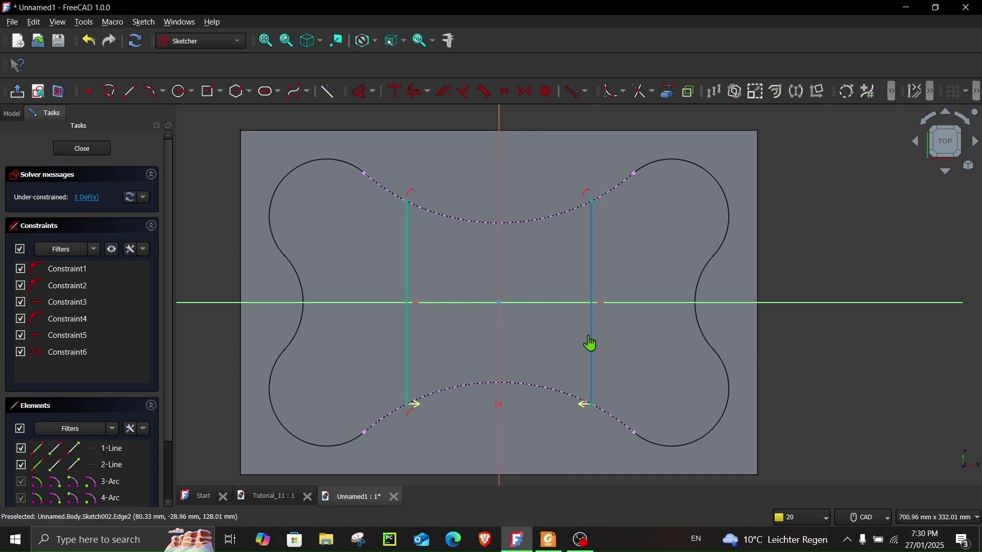
Dimension the distance between the two vertical lines as 160 mm.
click(364, 91)
click(412, 266)
click(585, 278)
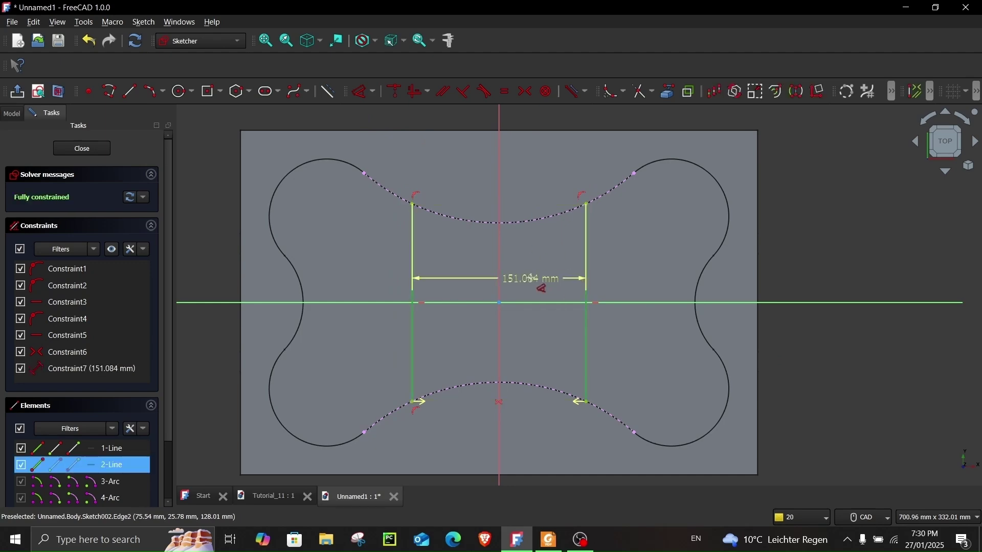
click(530, 279)
text(160)
key(Return)
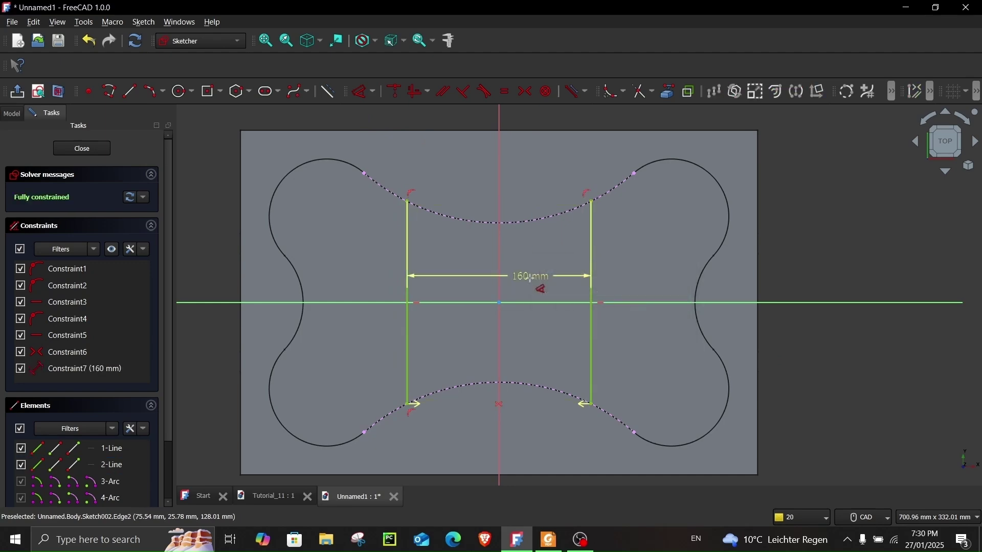
click(549, 540)
scroll(121, 61, up, 2)
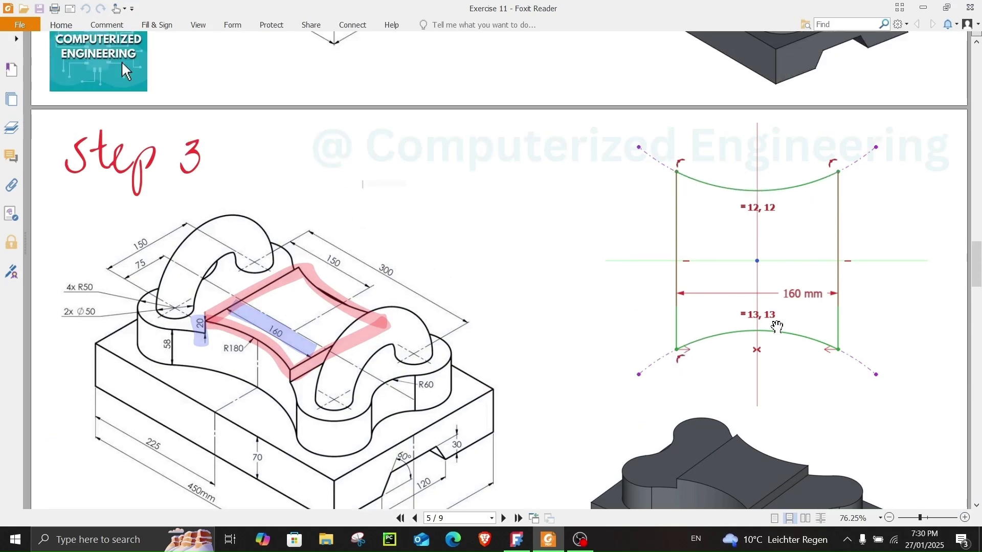
Draw a three-point arc joining the top line ends along the lobe edge.
key(alt+Tab)
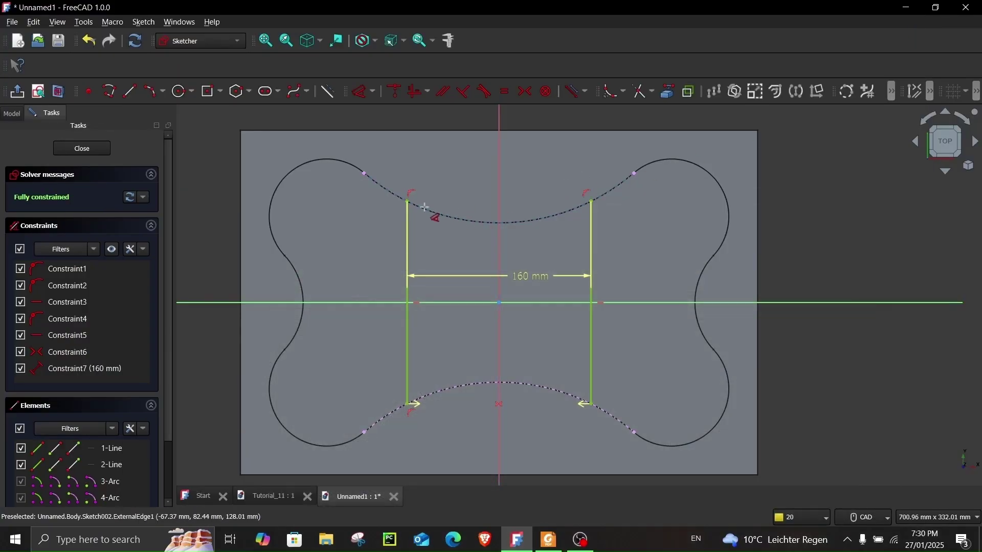
click(162, 91)
click(164, 123)
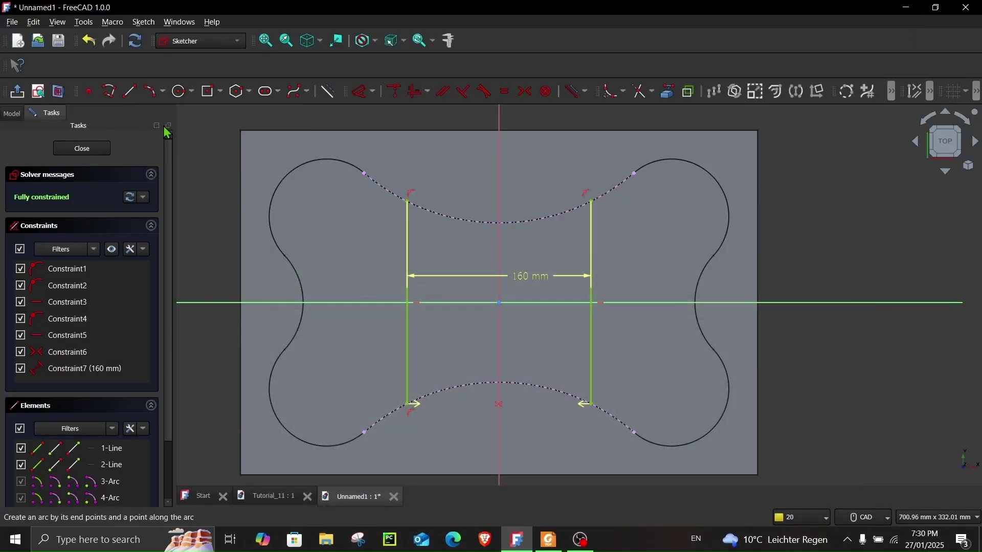
click(408, 201)
click(591, 201)
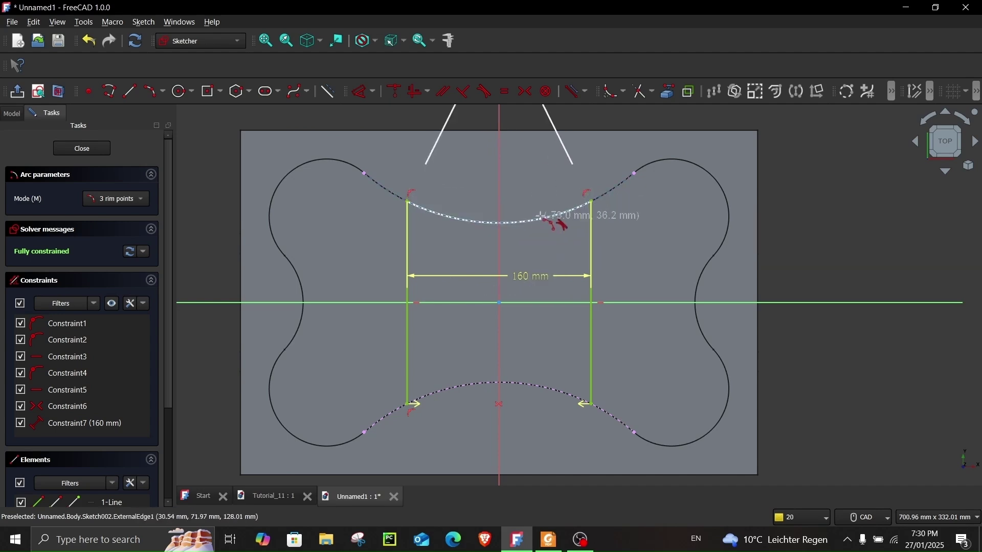
click(545, 218)
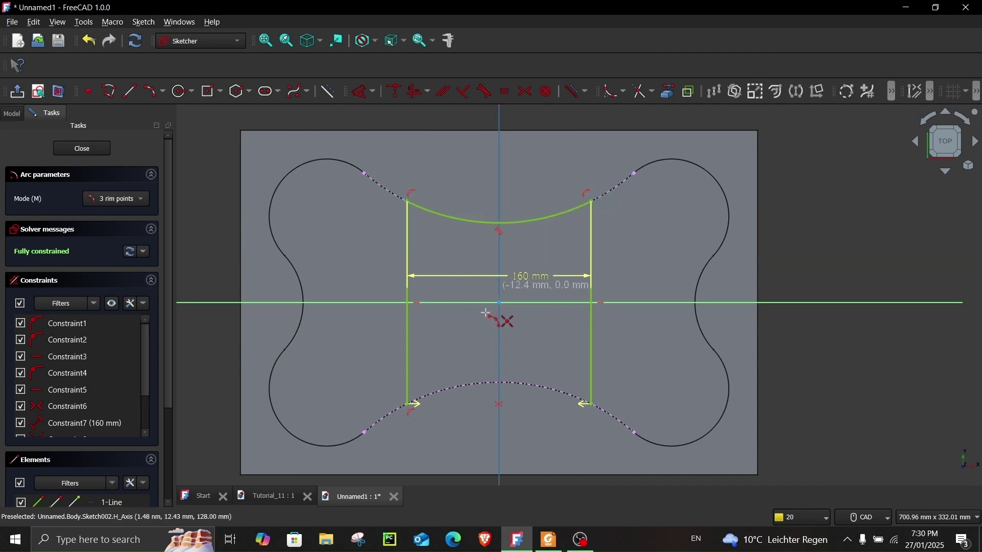
Draw the matching bottom arc between the lower line ends and close the sketch.
click(408, 404)
click(592, 404)
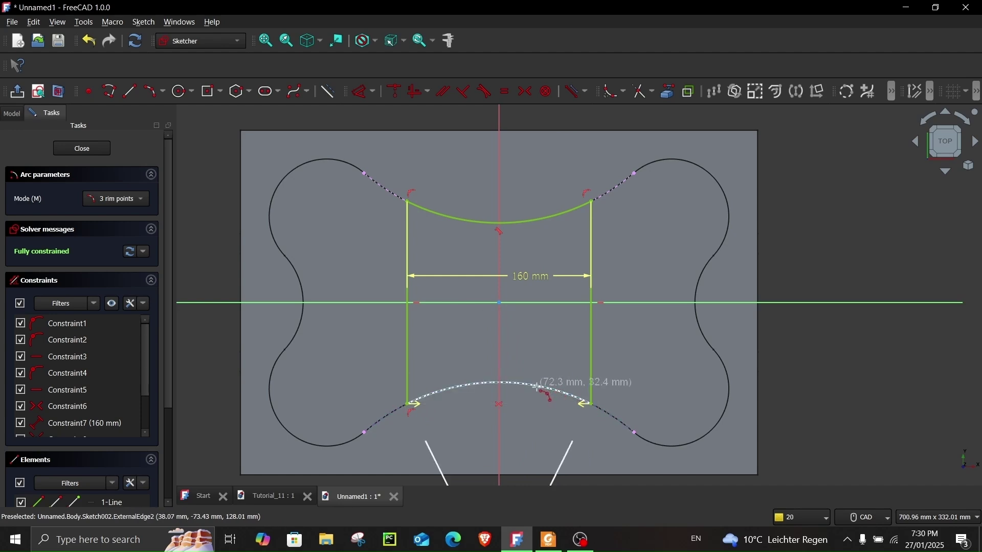
click(537, 387)
scroll(542, 392, down, 3)
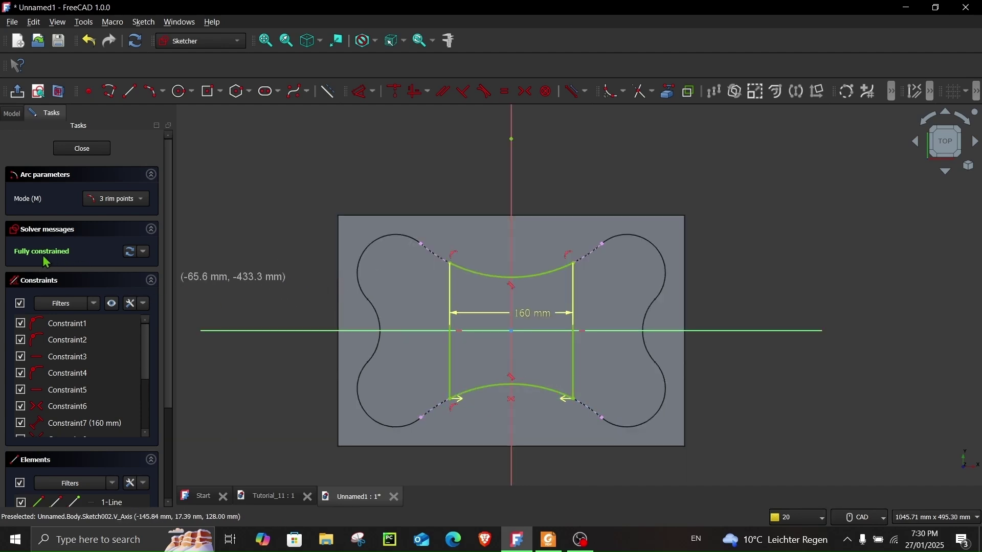
middle_drag(358, 305, 382, 339)
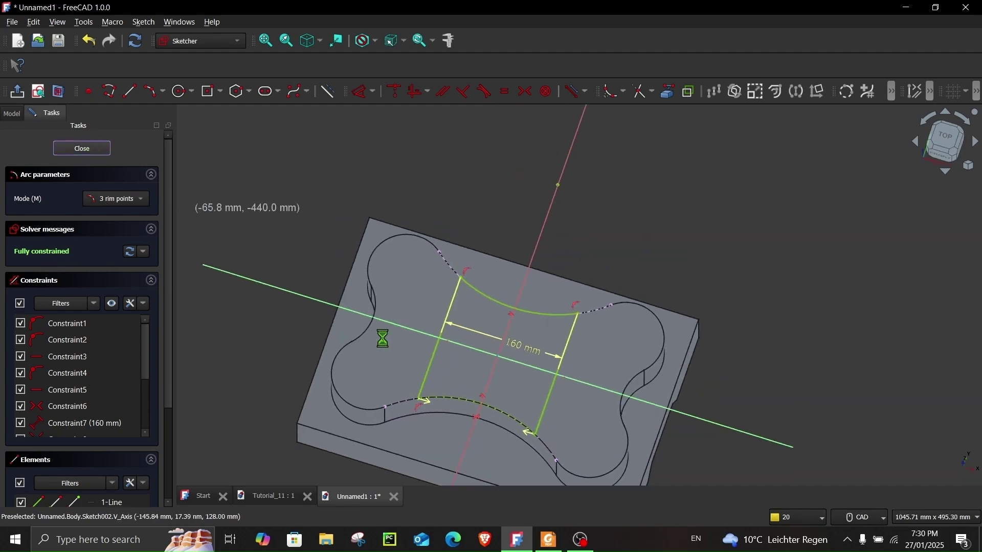
click(548, 539)
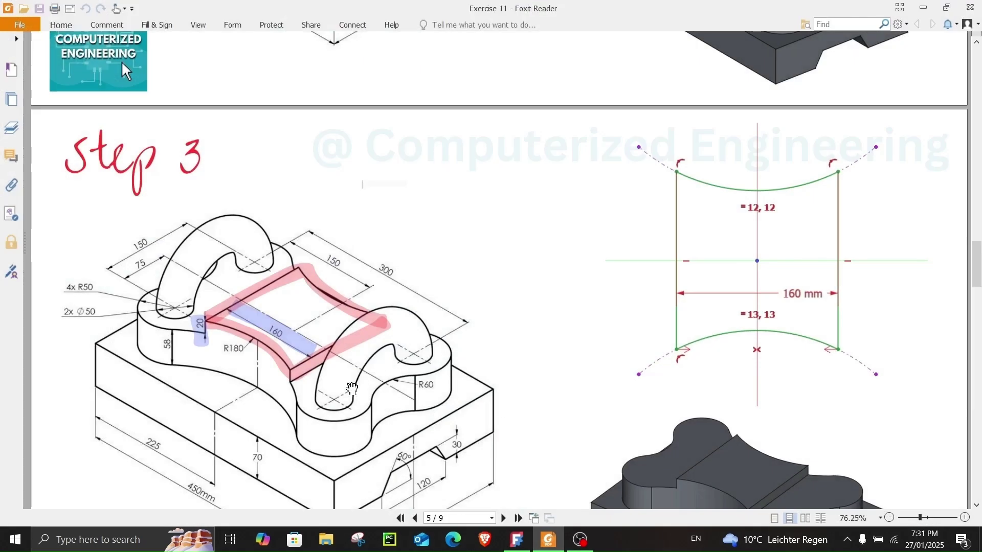
Pad Sketch002 by 20 mm to fill the waist between the lobes.
scroll(213, 335, down, 1)
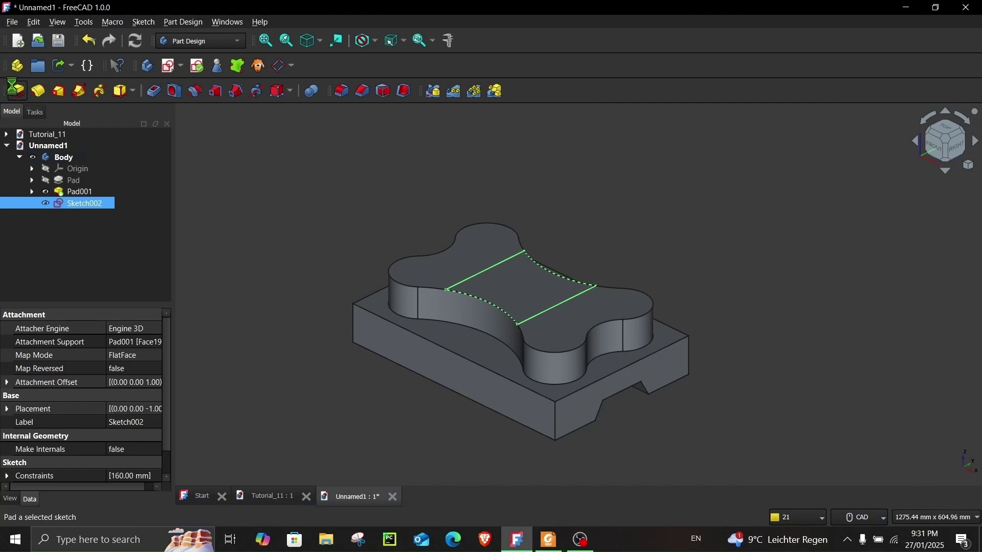
click(16, 90)
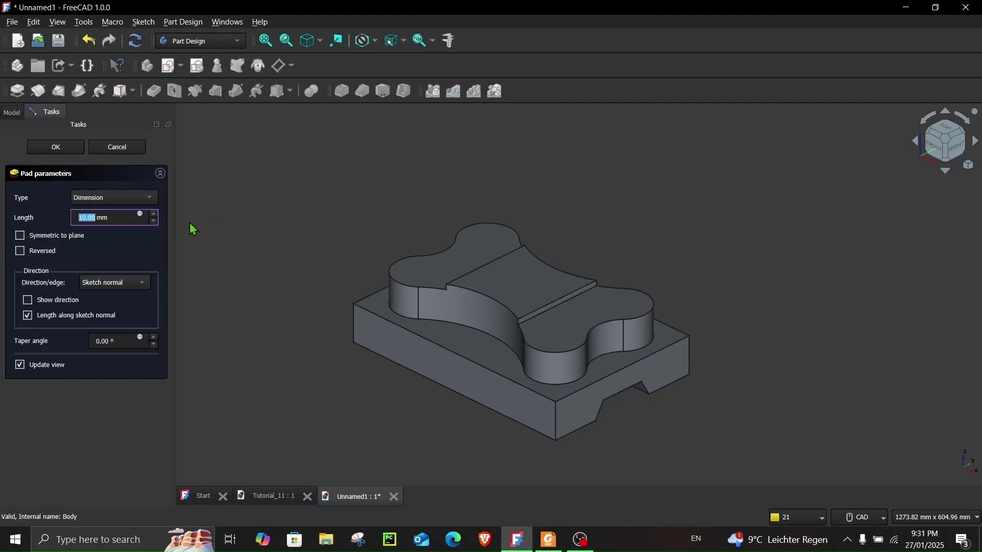
text(20)
click(65, 148)
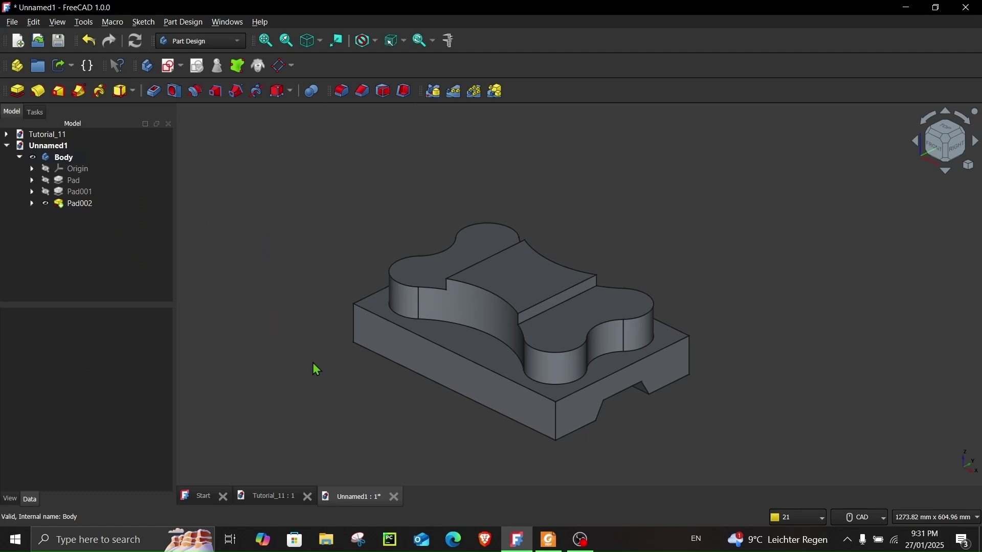
middle_drag(317, 369, 734, 366)
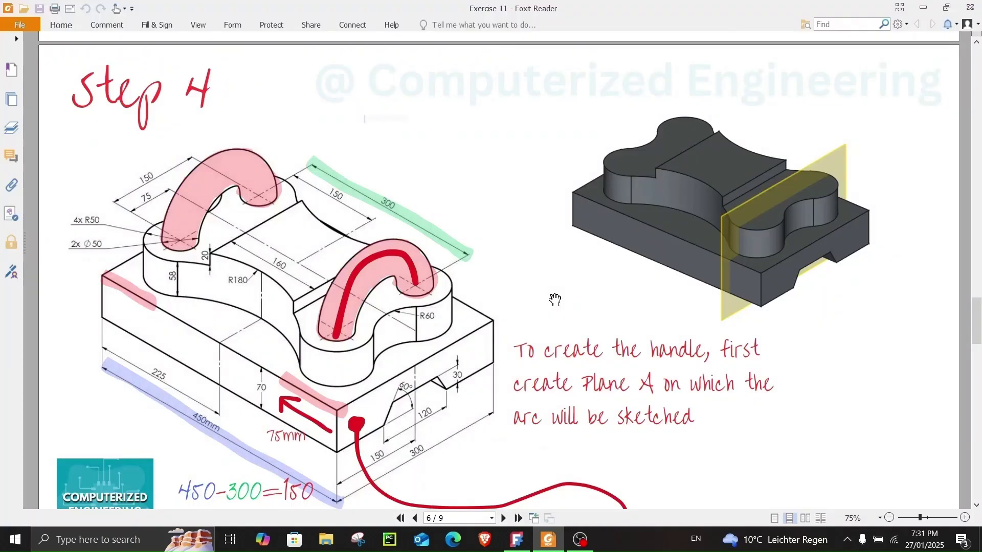
Scroll the tutorial PDF to Step 4, which places Plane A 75 mm from the end face.
scroll(554, 304, down, 2)
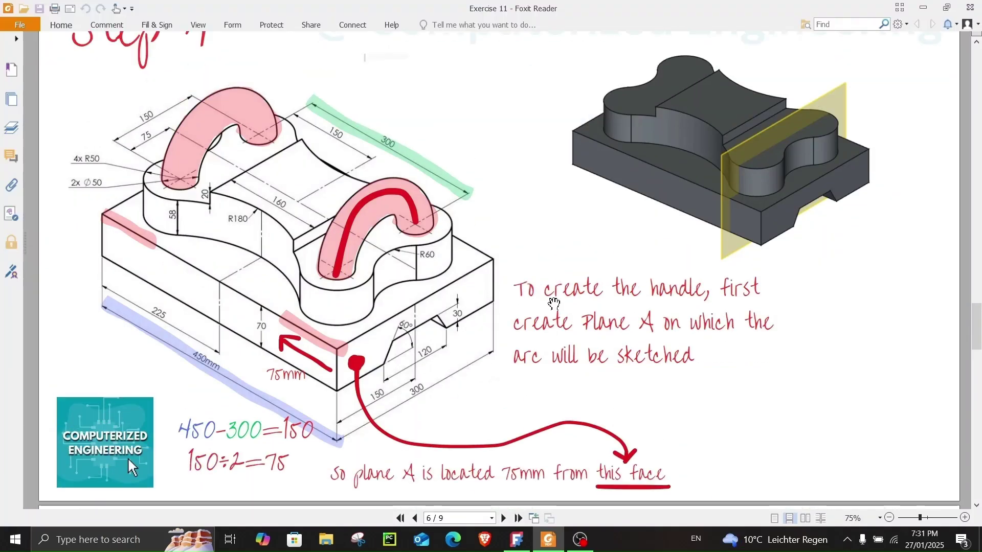
scroll(553, 304, up, 1)
scroll(554, 303, down, 1)
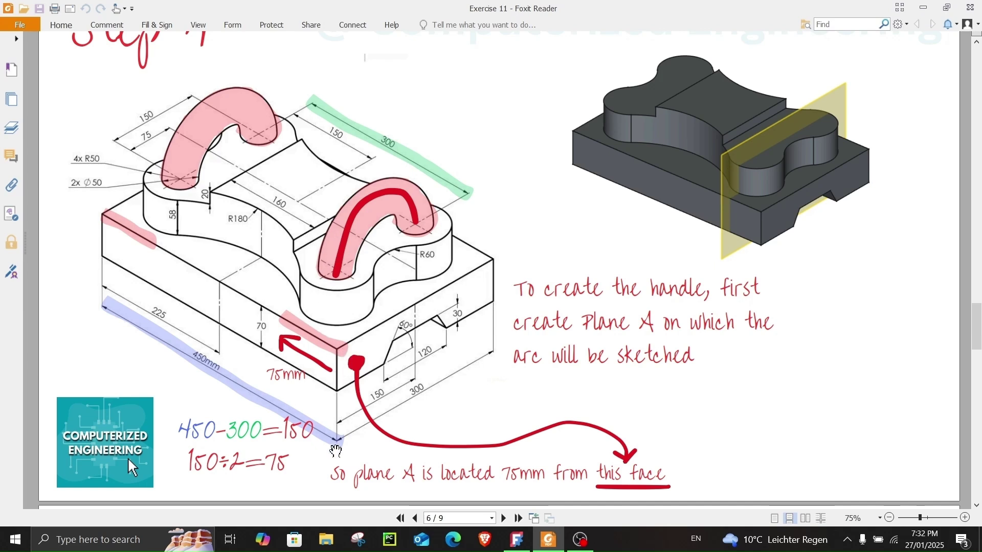
scroll(350, 426, down, 1)
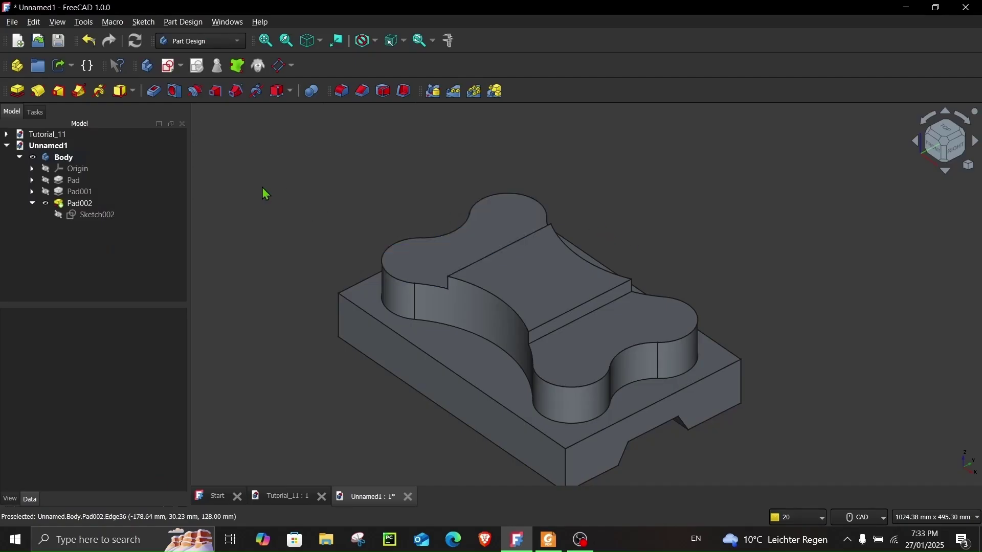
Create a datum plane on the block's end face, offset 75 mm and flipped across the part.
click(279, 70)
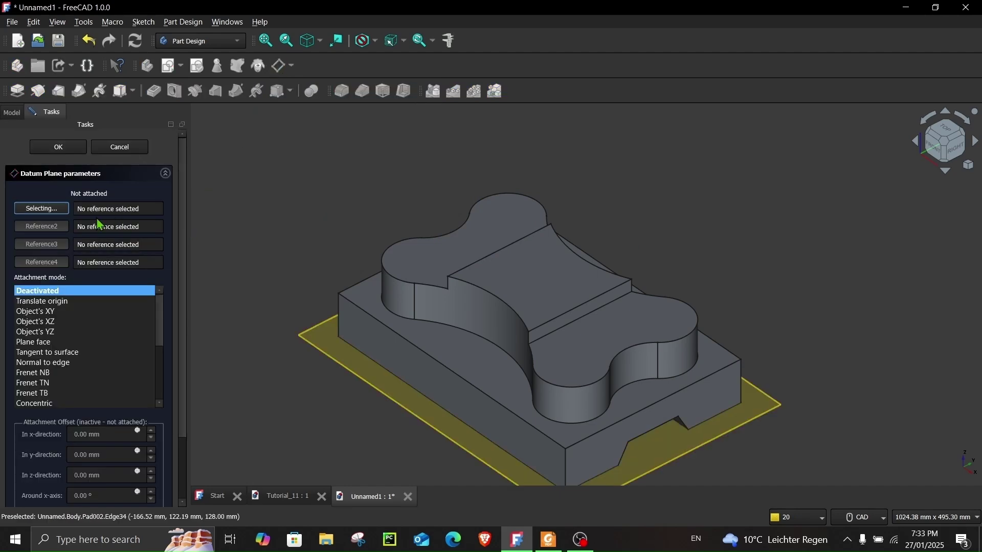
click(609, 457)
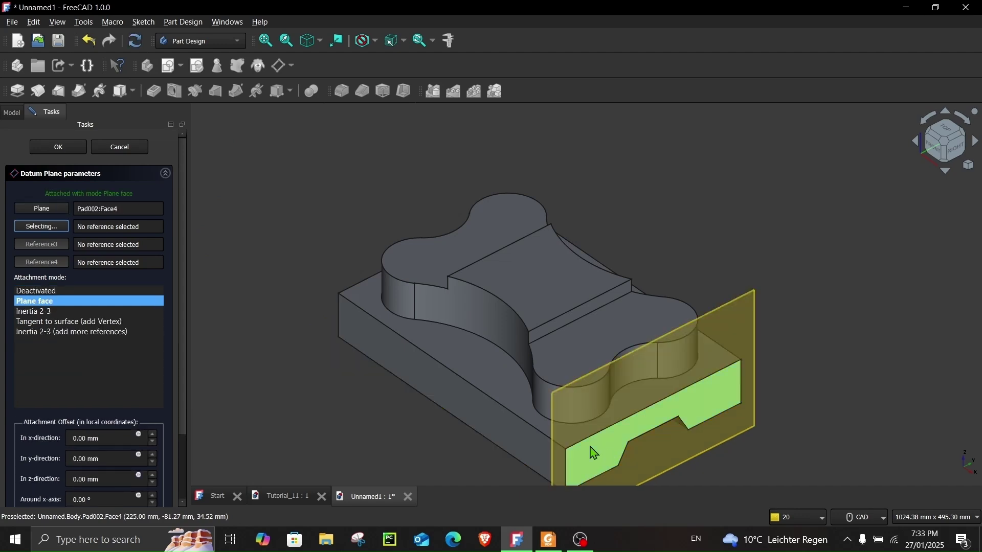
drag(183, 209, 183, 228)
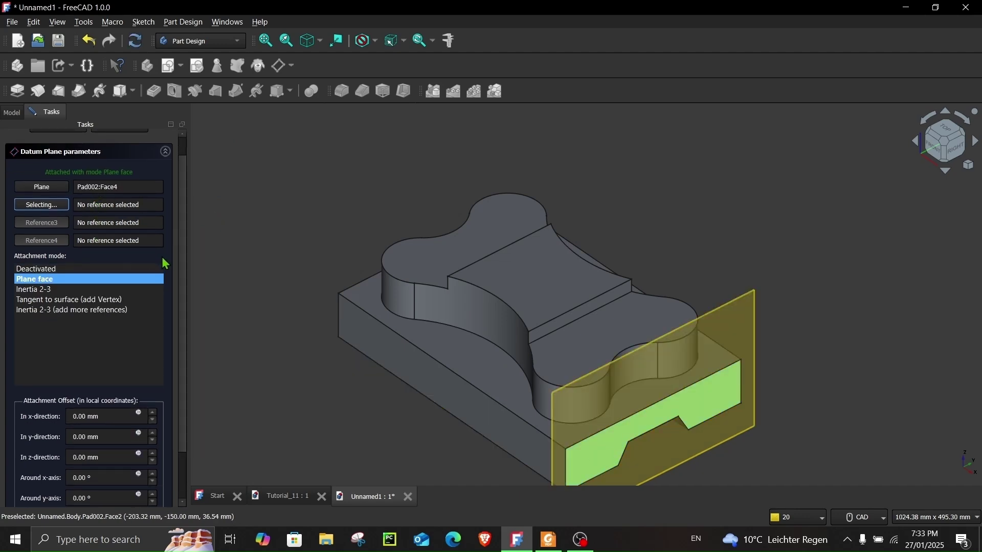
drag(180, 259, 180, 271)
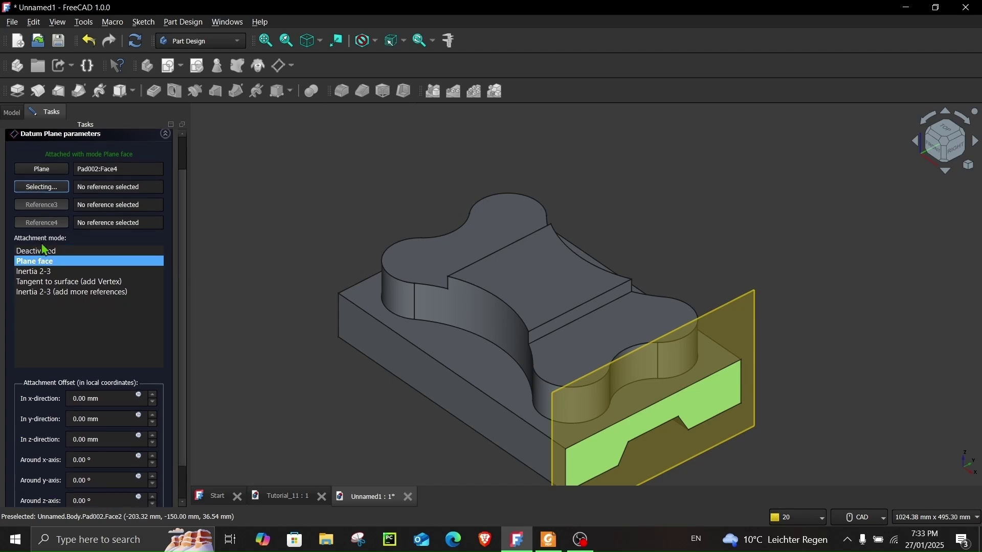
drag(187, 256, 184, 298)
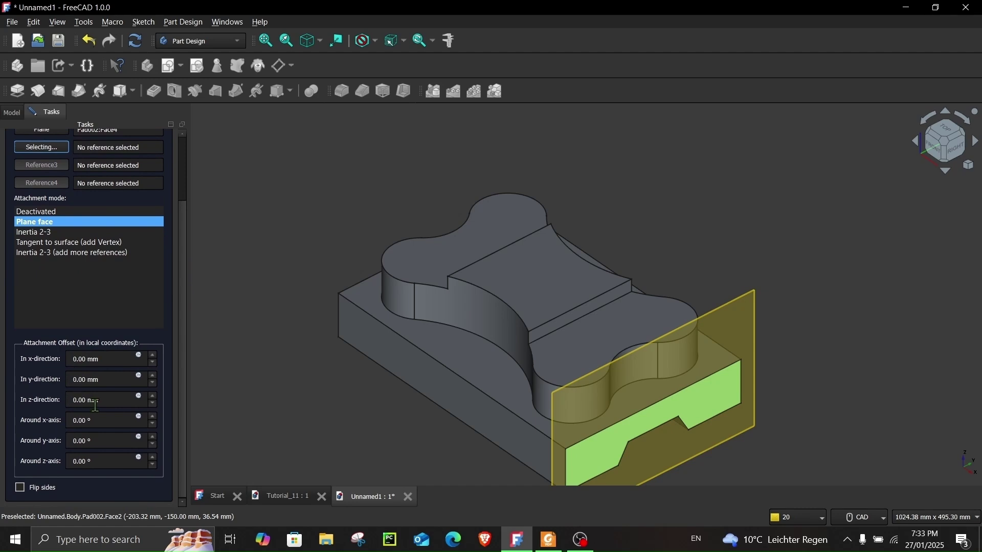
click(112, 404)
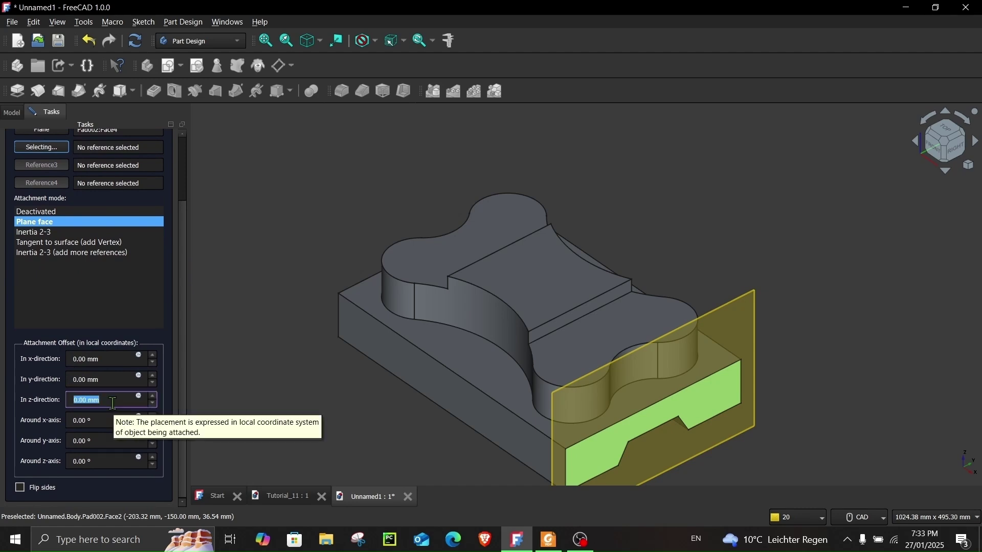
key(Return)
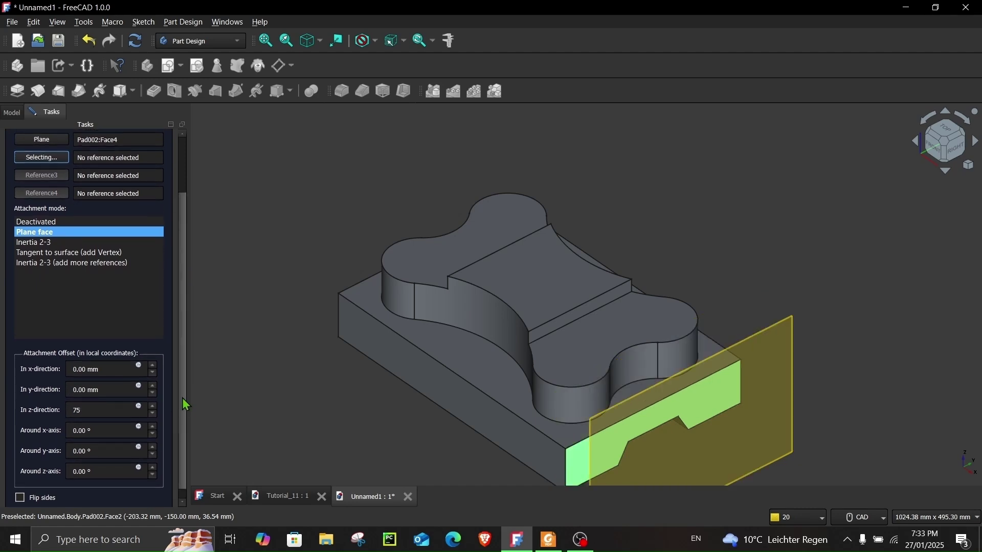
middle_drag(438, 421, 578, 337)
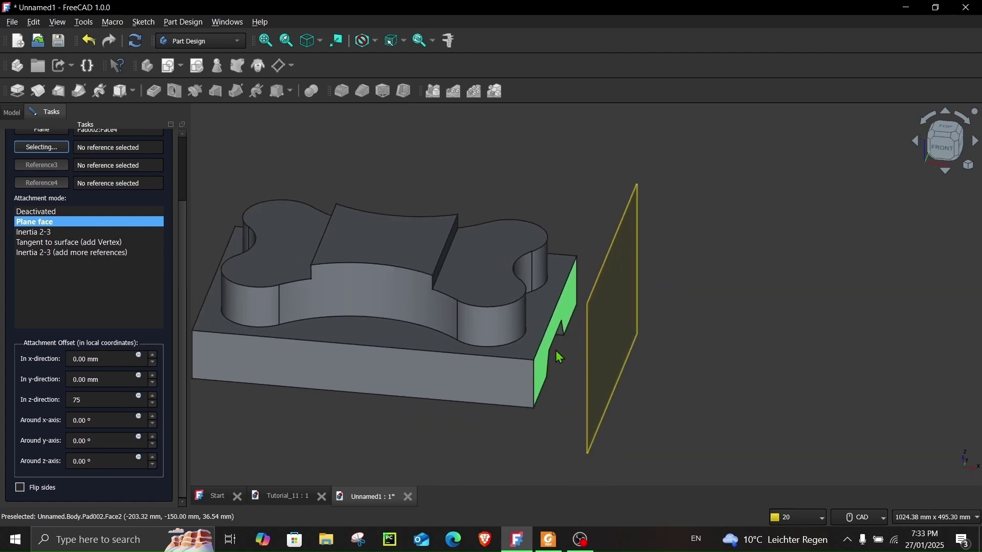
click(20, 488)
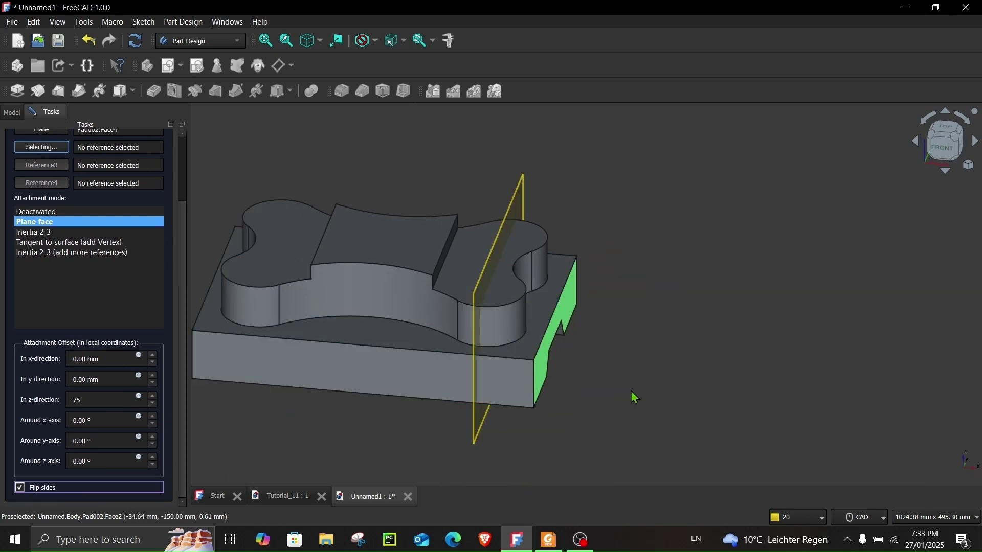
middle_drag(632, 397, 428, 428)
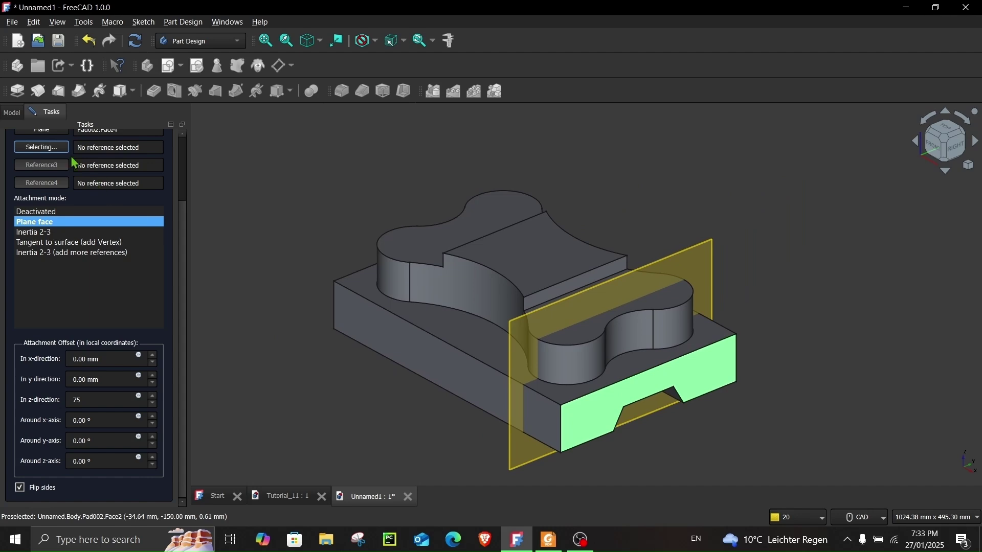
scroll(183, 208, up, 3)
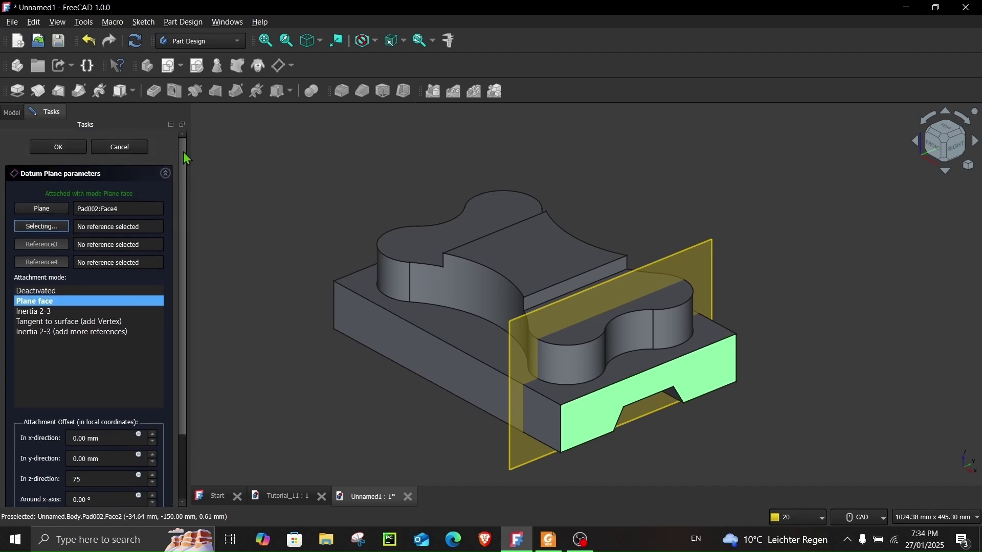
click(69, 153)
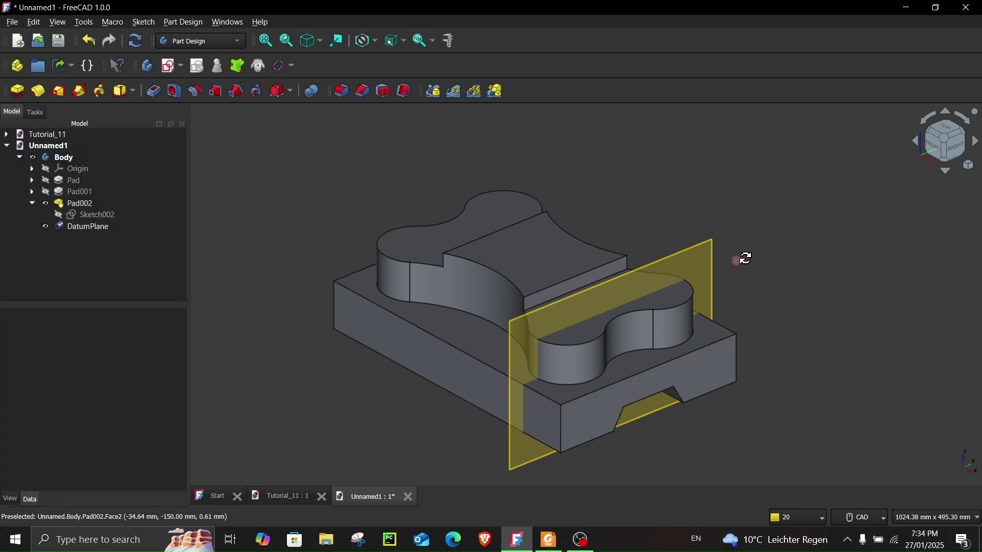
Rename the datum plane to Plane-A.
middle_drag(741, 259, 424, 267)
click(97, 226)
right_click(97, 226)
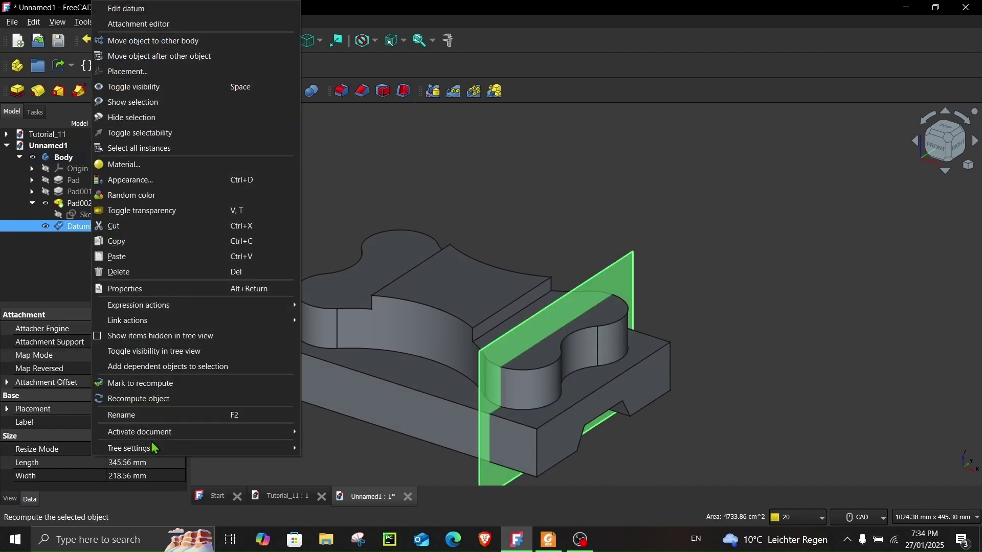
click(145, 428)
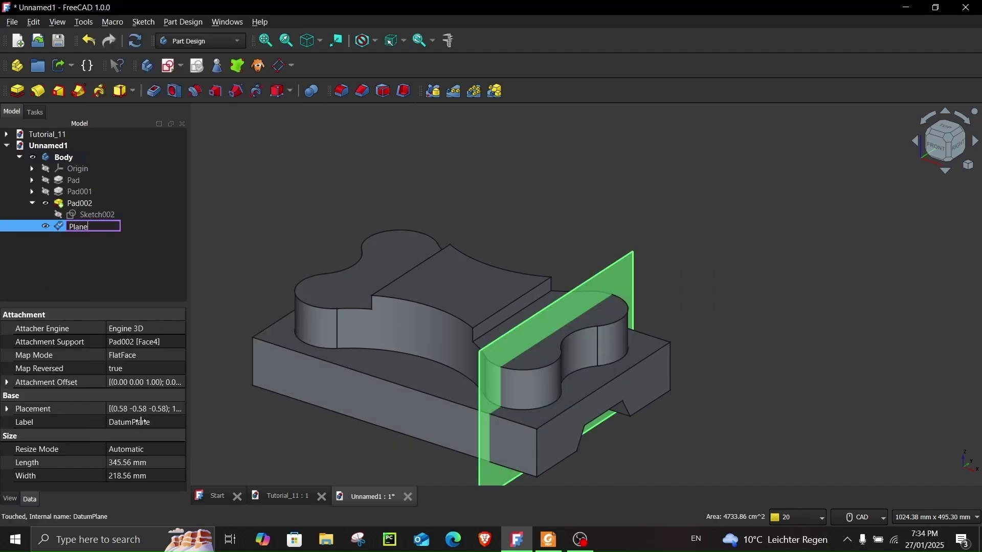
click(519, 210)
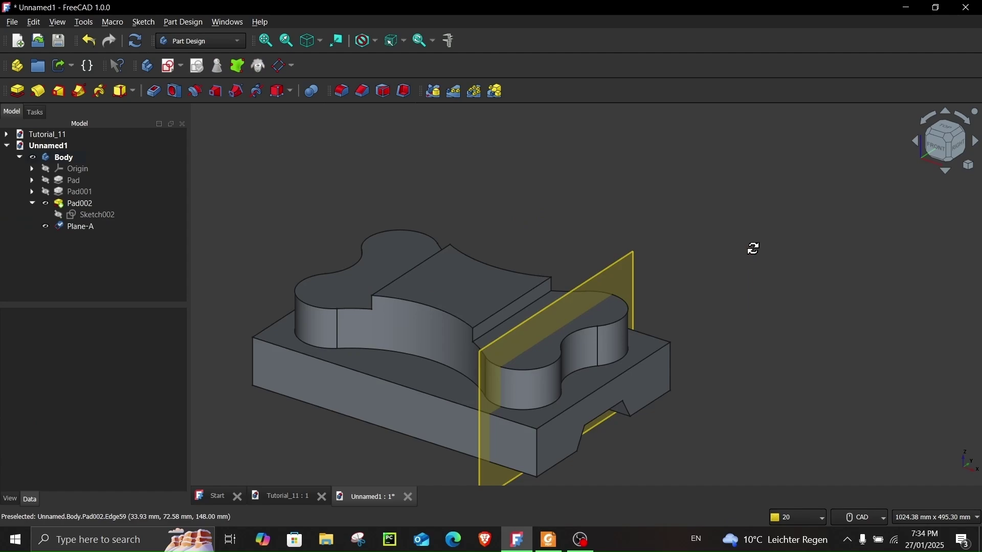
middle_drag(751, 248, 736, 255)
click(548, 542)
Scroll the PDF to Step 5 on page 7/9: a Ø50 circle and the R60 handle arc.
scroll(658, 281, up, 3)
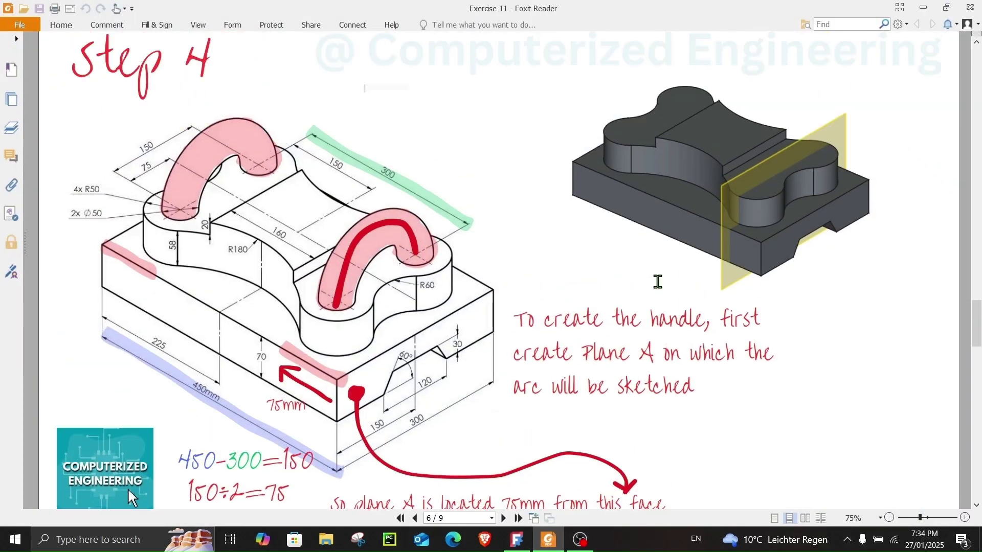
scroll(658, 281, up, 1)
scroll(657, 285, down, 5)
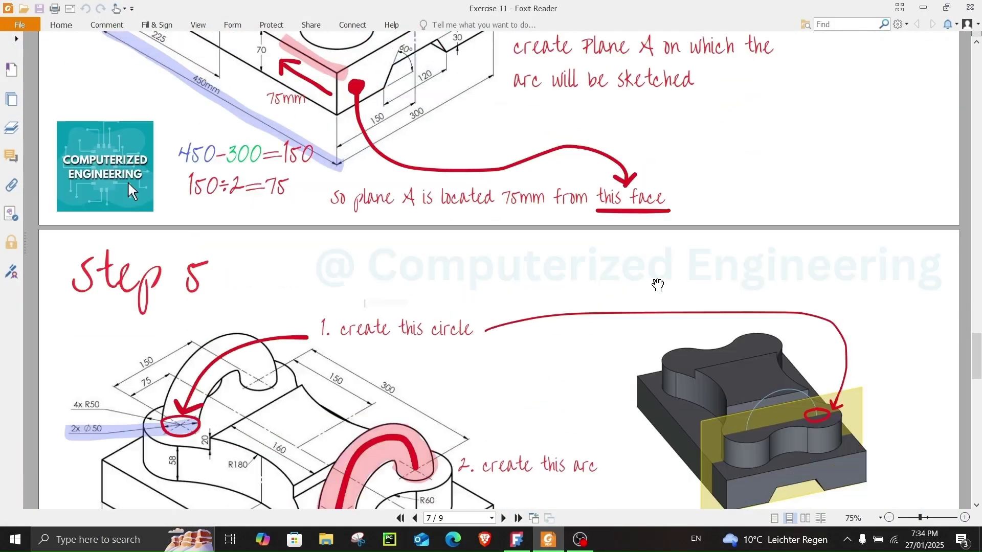
scroll(658, 285, up, 5)
scroll(657, 285, down, 3)
scroll(658, 285, down, 10)
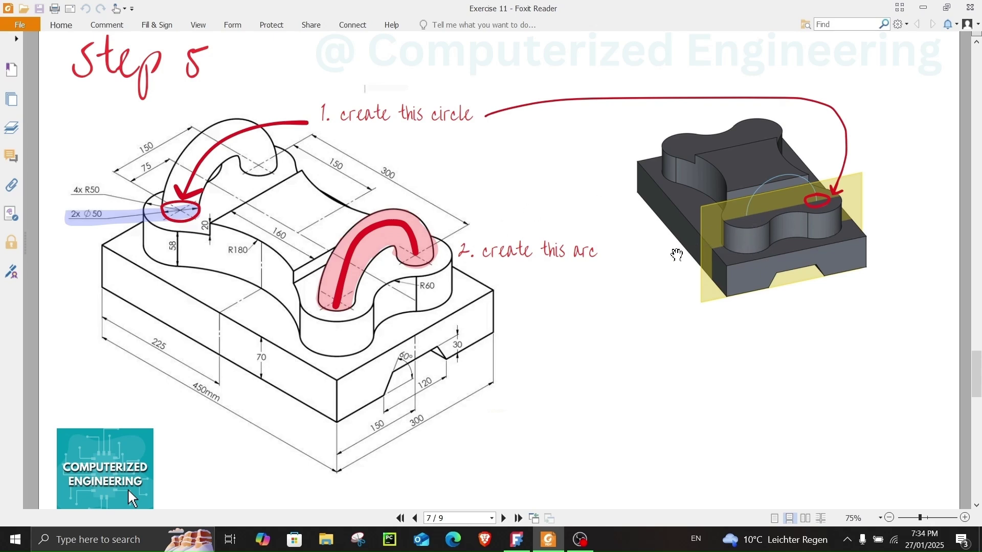
scroll(676, 254, up, 1)
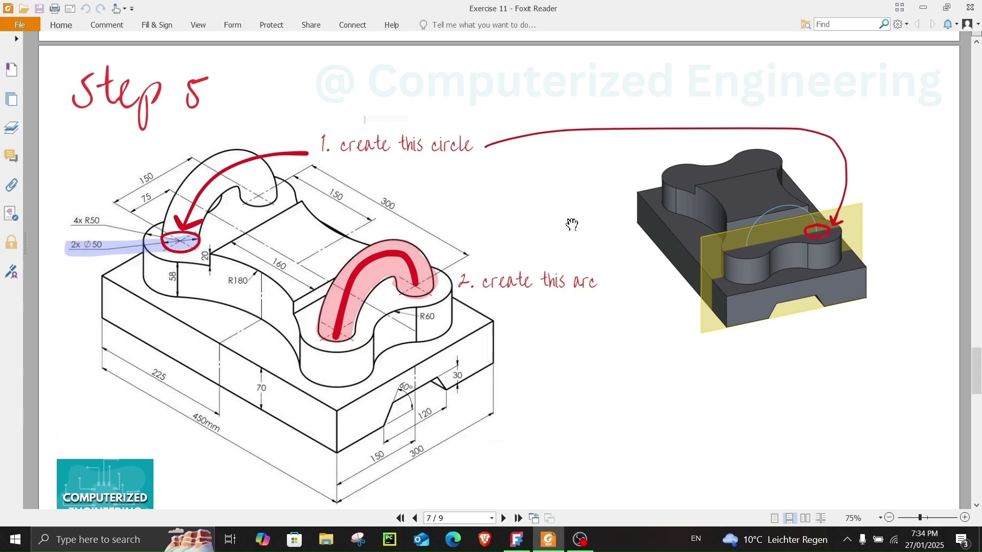
Start a new sketch on the right lobe's top face, viewed from above.
click(923, 7)
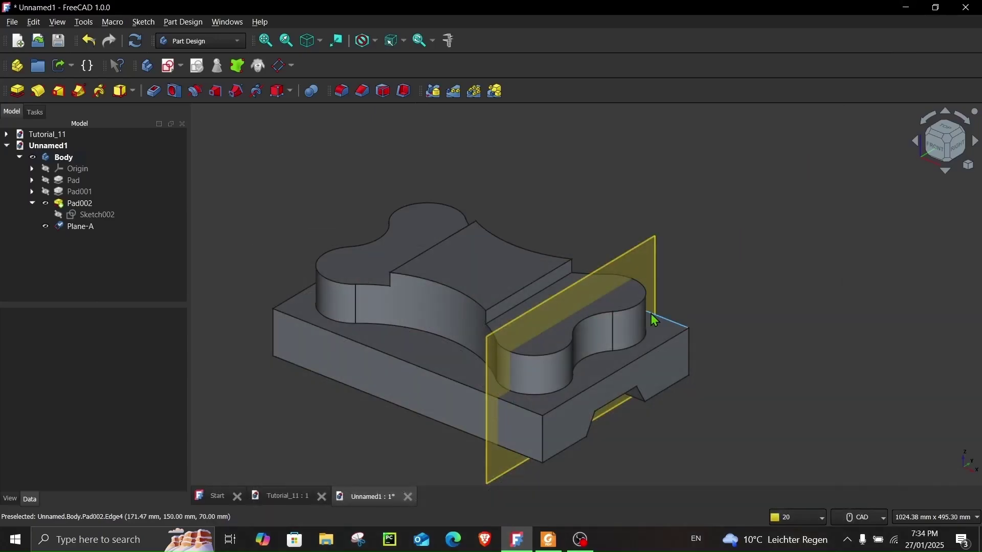
click(628, 304)
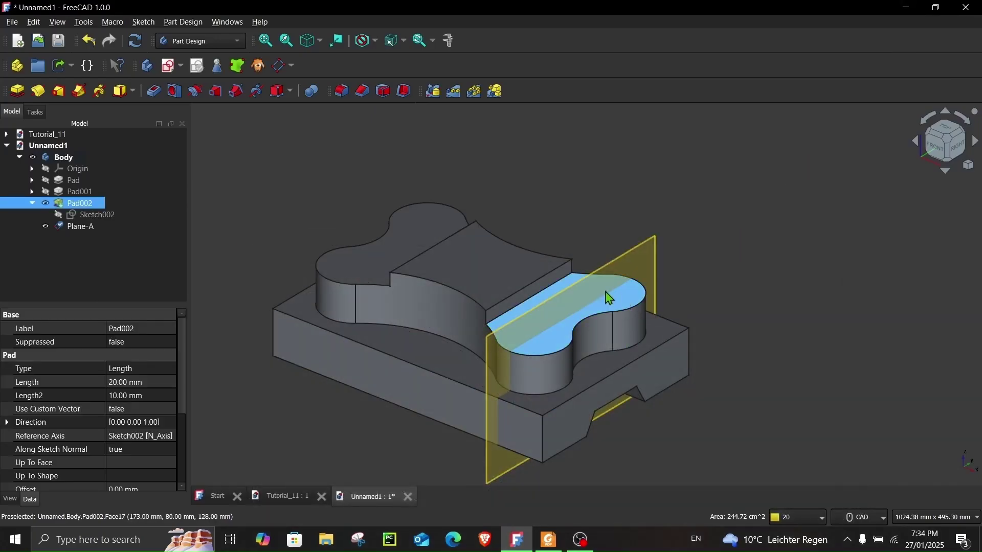
click(167, 66)
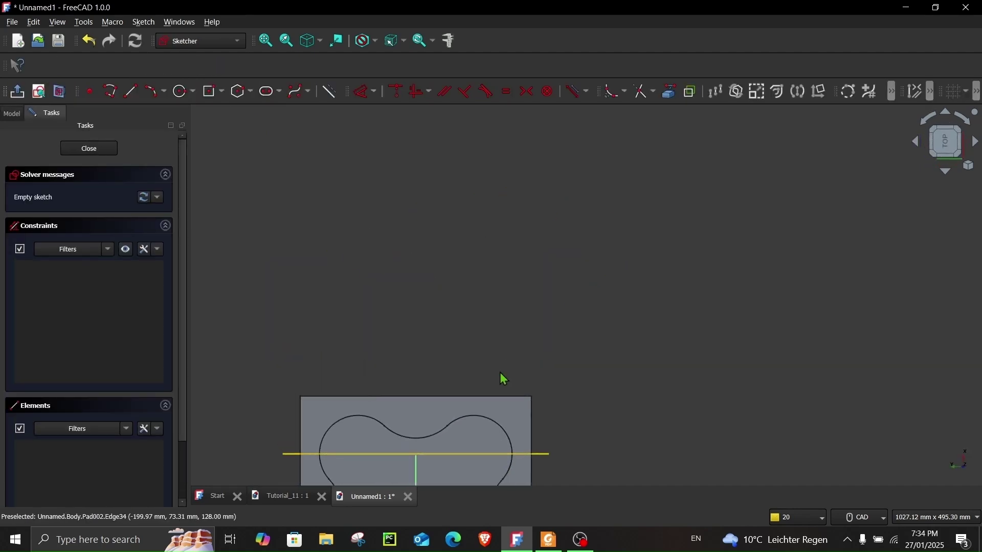
mouse_move(553, 180)
middle_down()
mouse_move(589, 324)
mouse_move(453, 274)
mouse_move(506, 342)
mouse_move(444, 366)
middle_up()
click(951, 141)
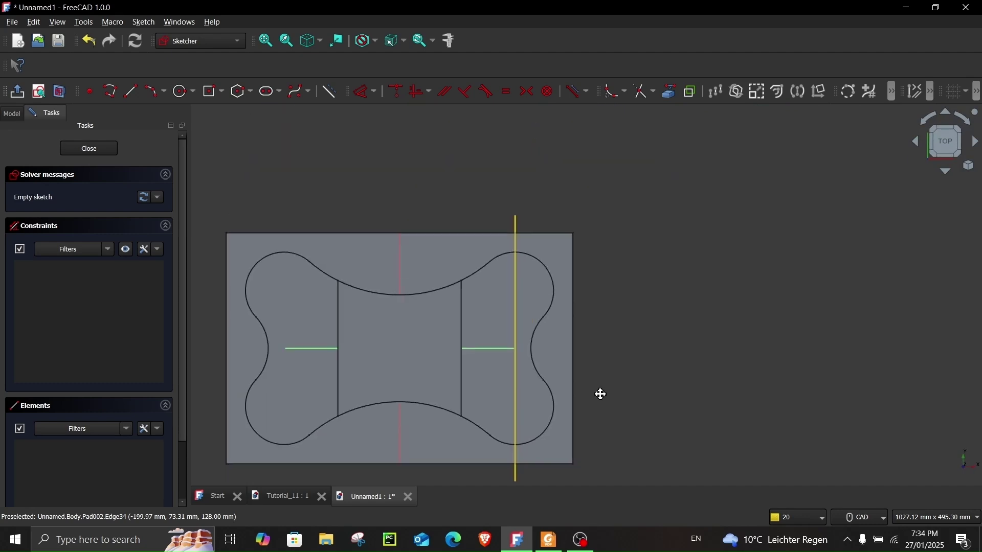
scroll(506, 336, up, 5)
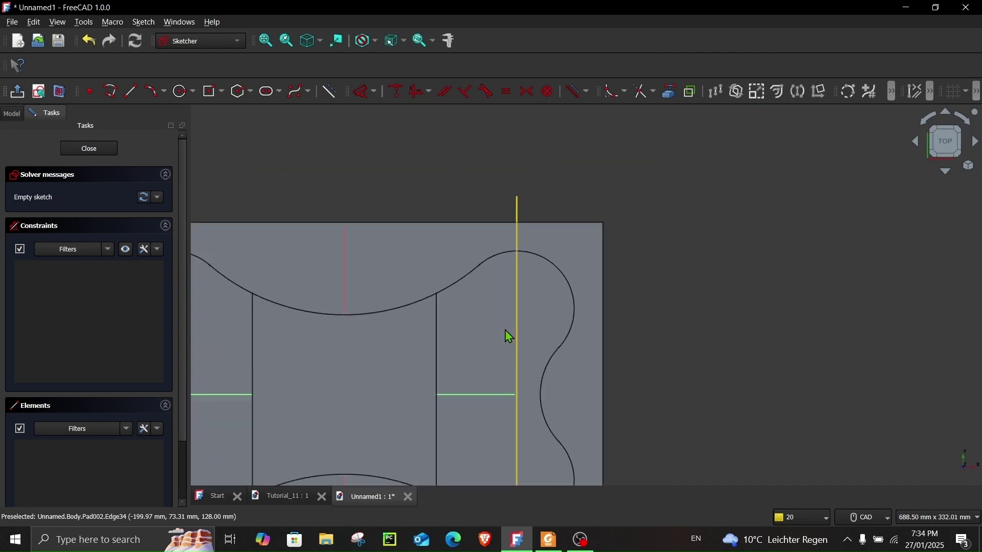
click(180, 93)
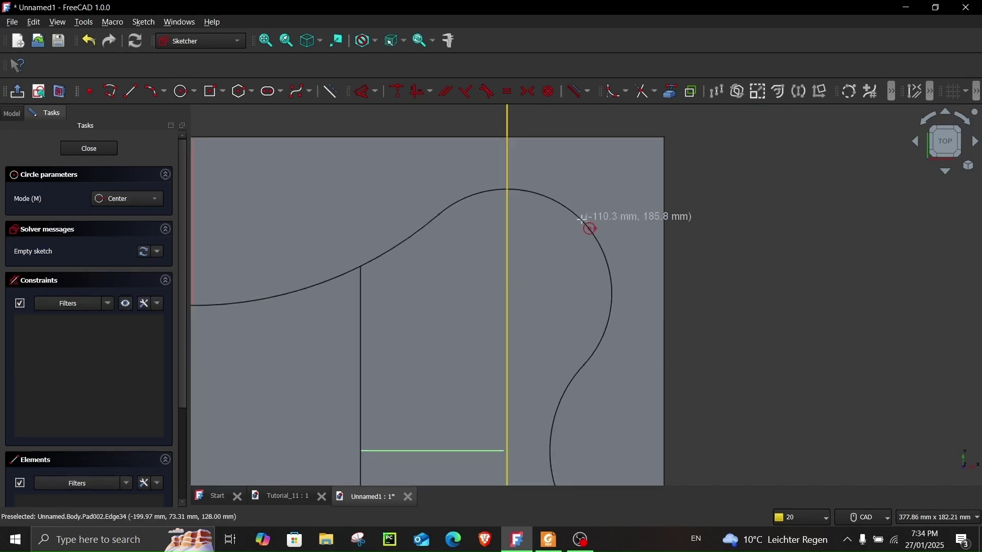
mouse_move(561, 270)
middle_down()
mouse_move(486, 254)
mouse_move(566, 320)
middle_up()
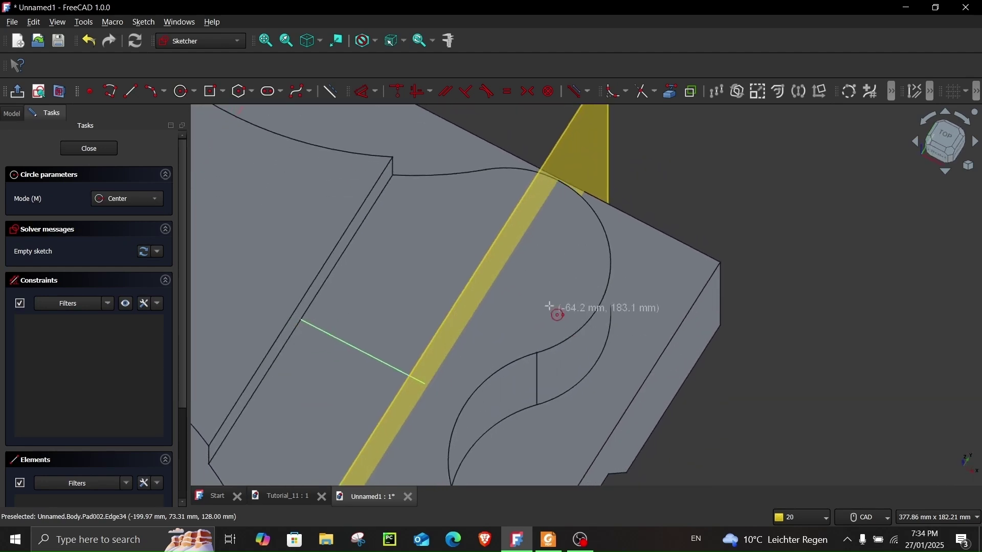
key(Escape)
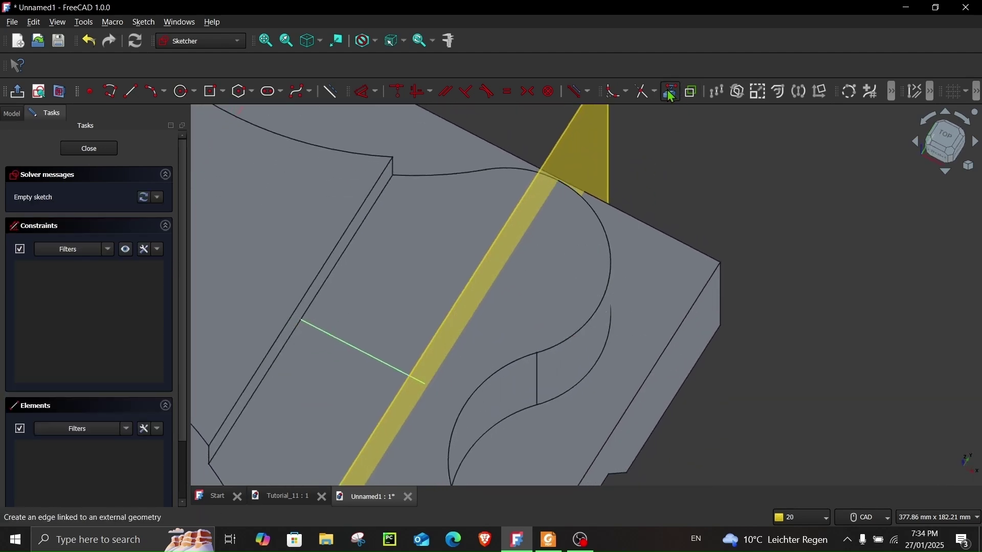
Project the lobe's end arc and draw a 50 mm diameter circle at its centre.
click(670, 93)
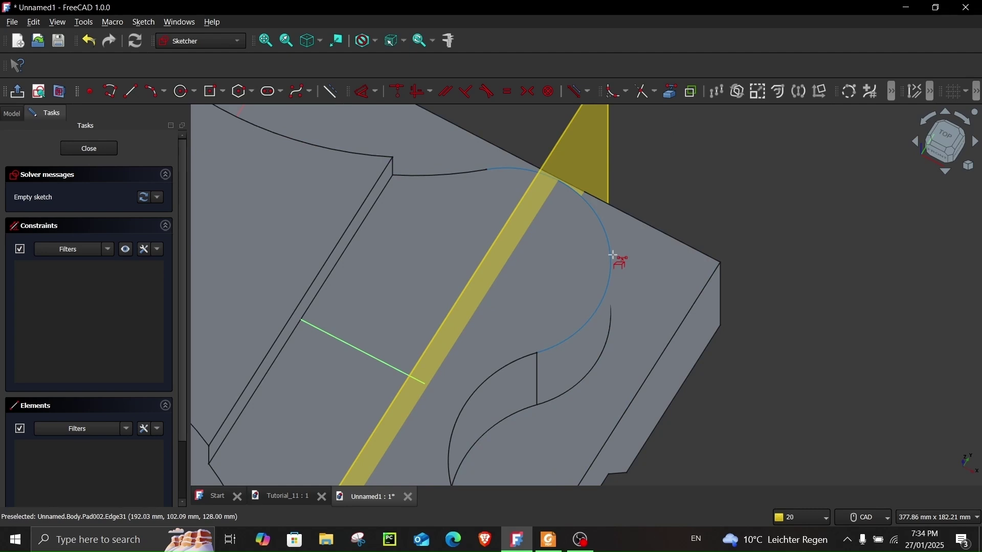
click(613, 255)
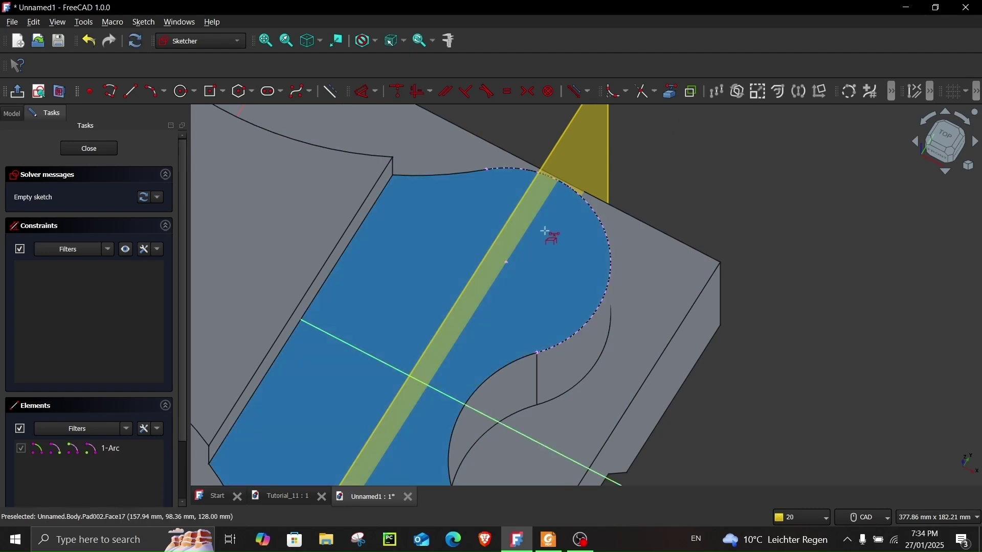
click(185, 96)
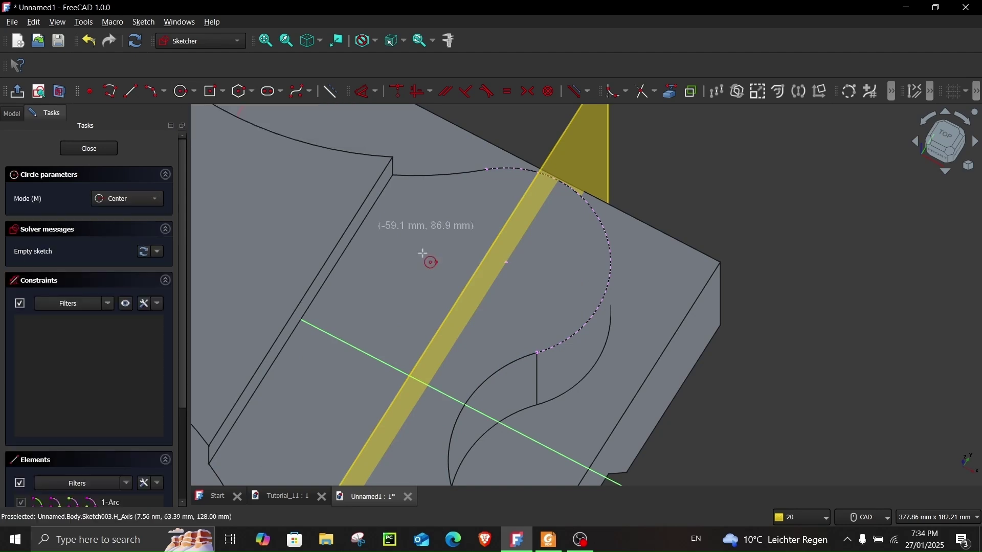
click(507, 265)
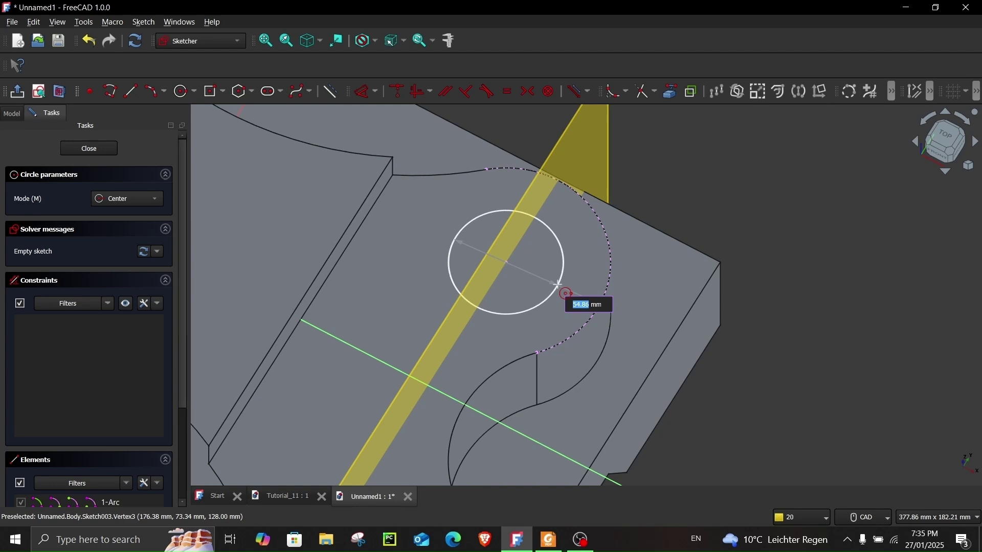
click(560, 292)
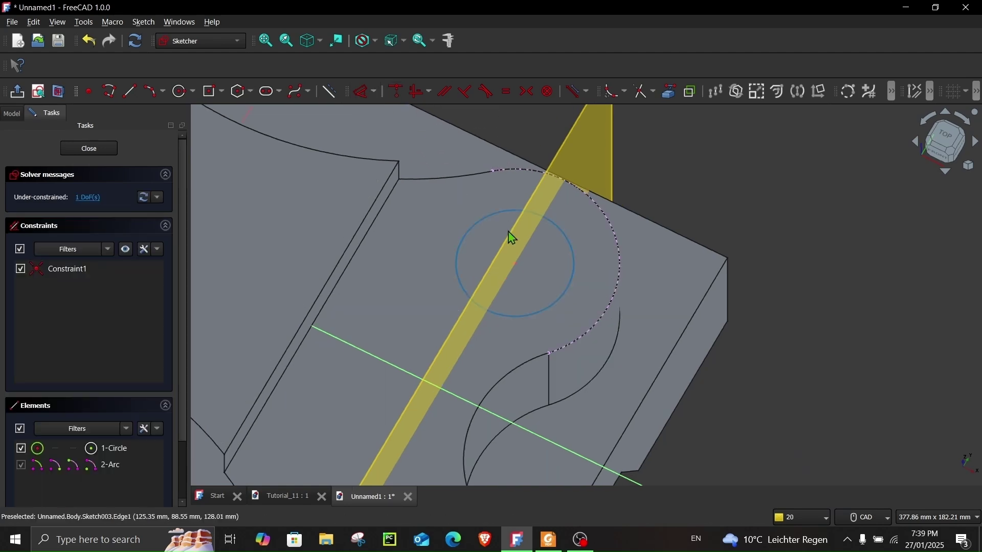
key(d)
click(560, 303)
click(659, 236)
click(690, 184)
text(5)
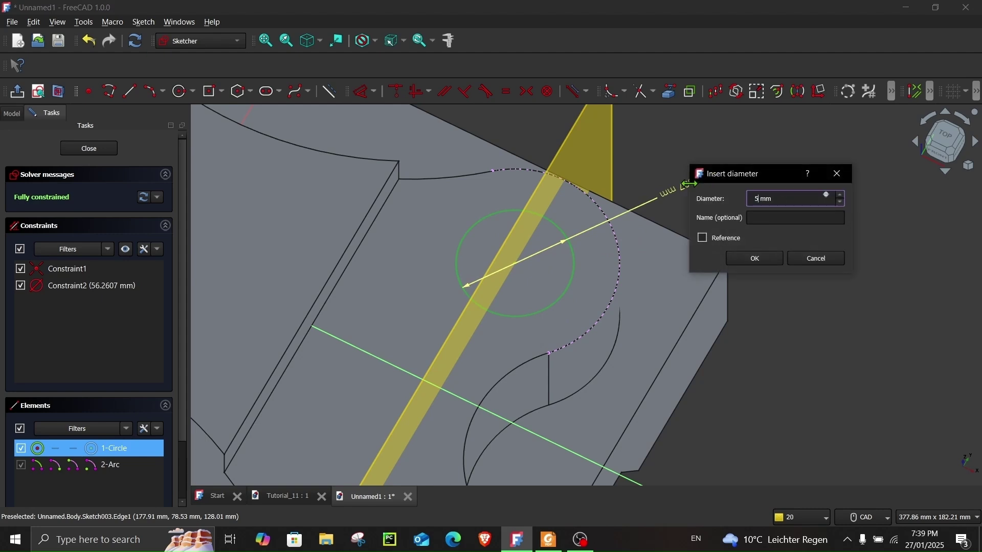
text(0)
key(Return)
Add a point at the circle's centre and close Sketch003.
mouse_move(405, 197)
middle_down()
mouse_move(581, 292)
mouse_move(566, 236)
middle_up()
scroll(556, 241, up, 5)
scroll(547, 237, down, 5)
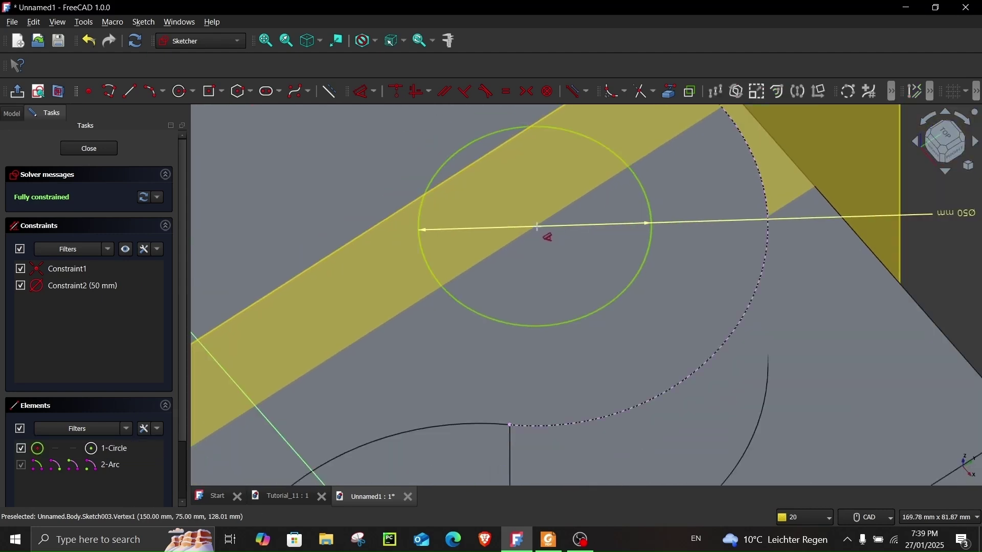
middle_drag(696, 313, 592, 344)
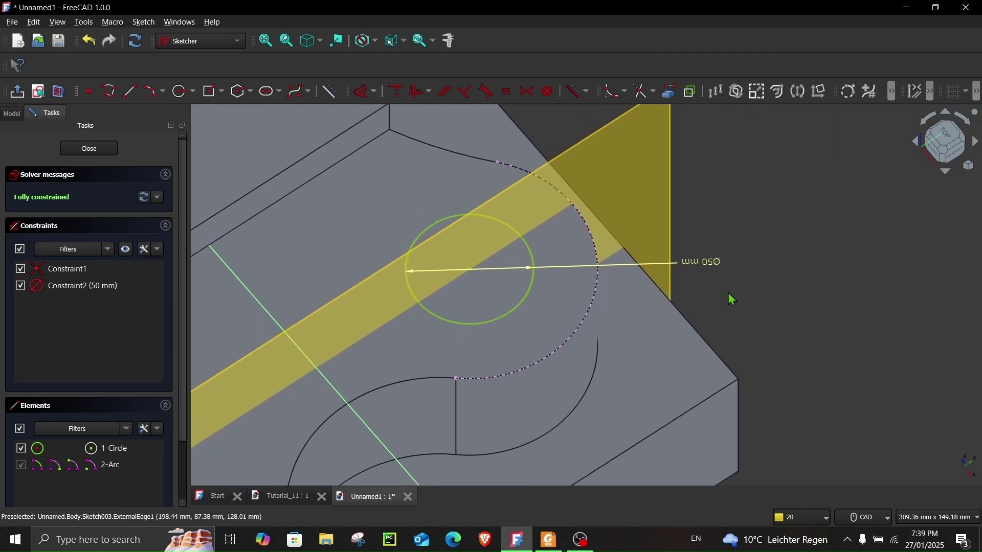
key(d)
click(90, 92)
scroll(464, 281, up, 3)
scroll(464, 281, up, 3)
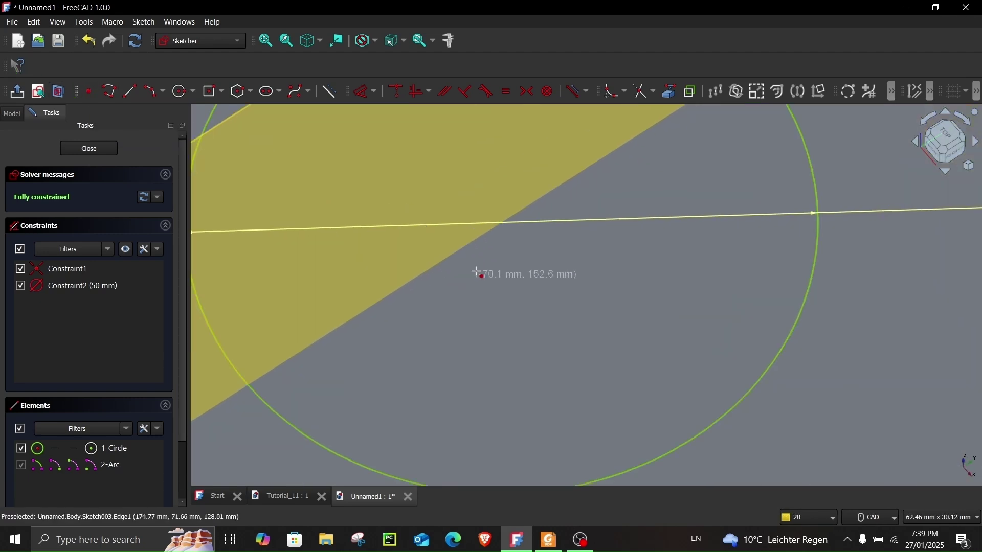
click(502, 227)
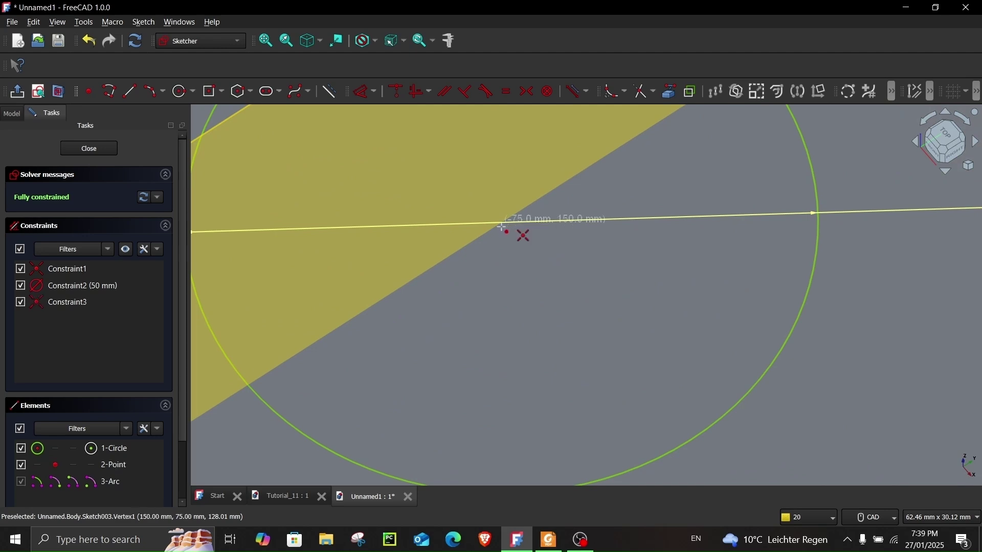
scroll(511, 289, down, 3)
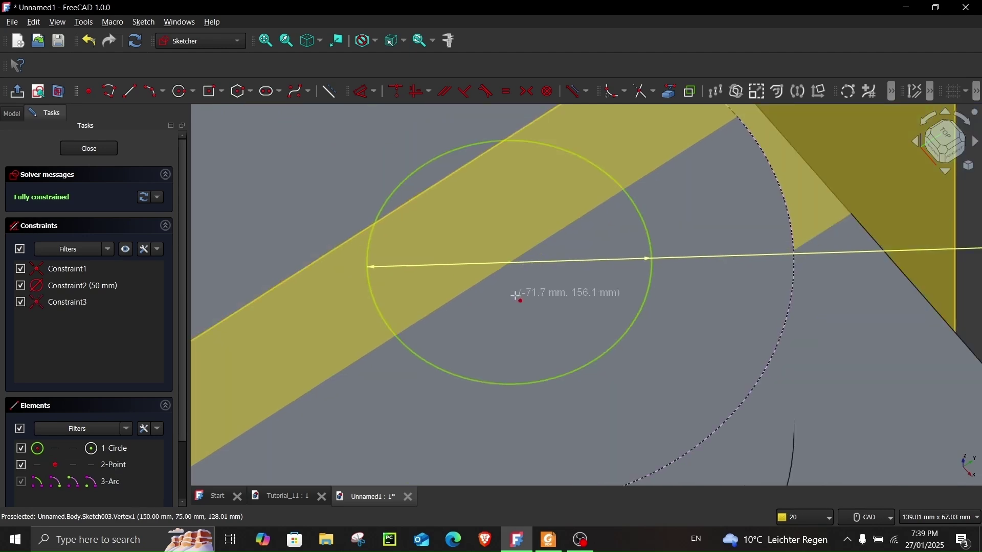
click(90, 150)
Start a new sketch on the Plane-A datum plane.
click(623, 232)
mouse_move(622, 232)
middle_down()
mouse_move(600, 235)
mouse_move(622, 275)
mouse_move(574, 267)
mouse_move(574, 259)
middle_up()
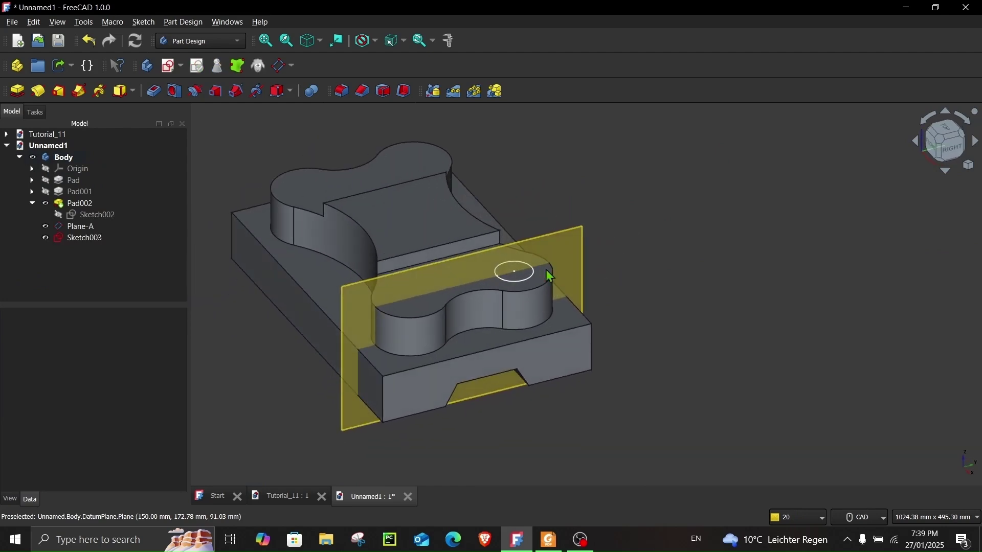
click(572, 244)
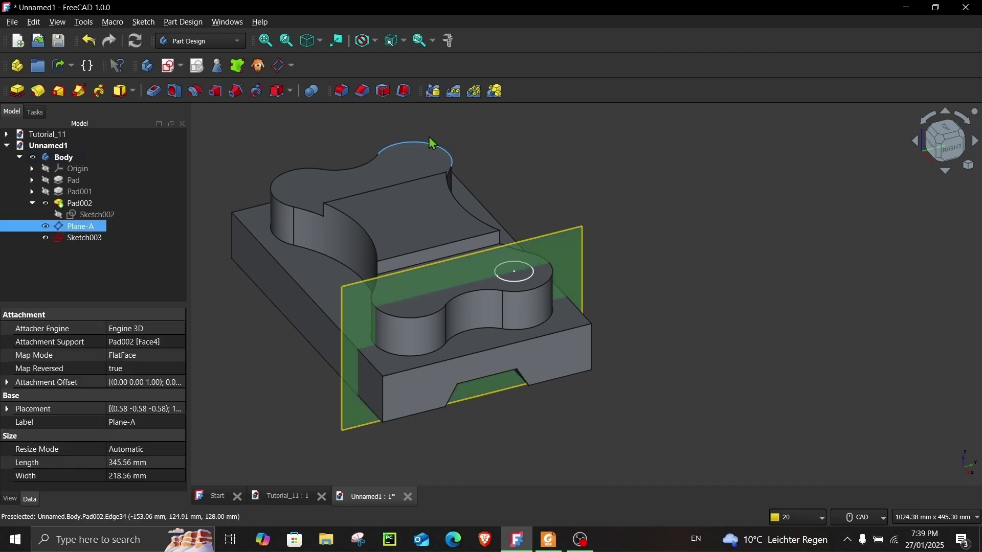
click(168, 65)
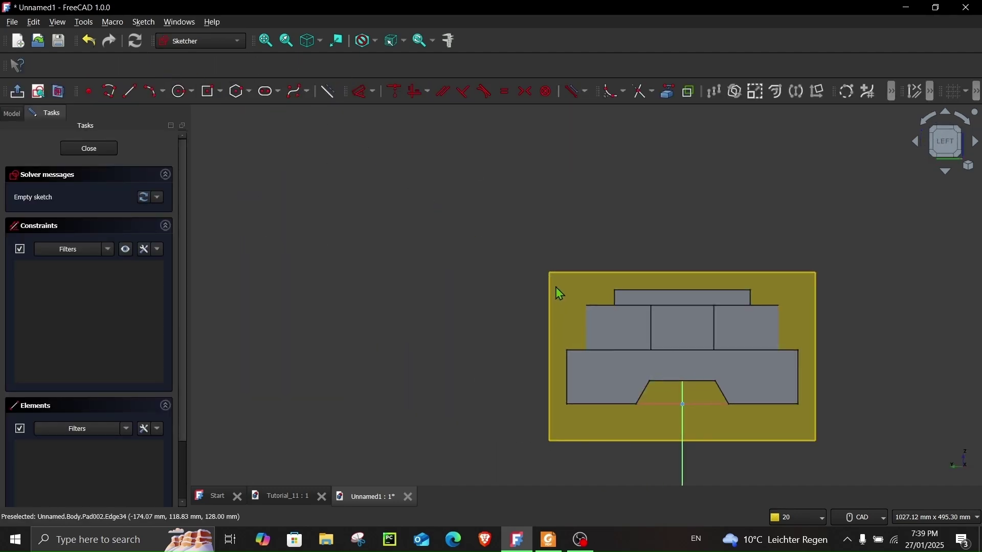
mouse_move(559, 291)
middle_down()
mouse_move(553, 282)
mouse_move(388, 291)
middle_up()
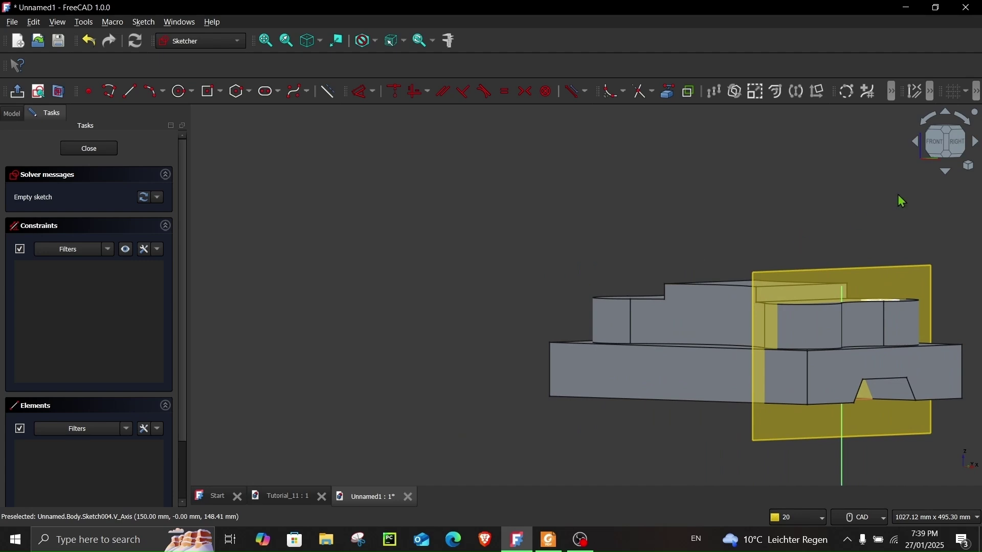
key(1)
middle_drag(780, 327, 648, 322)
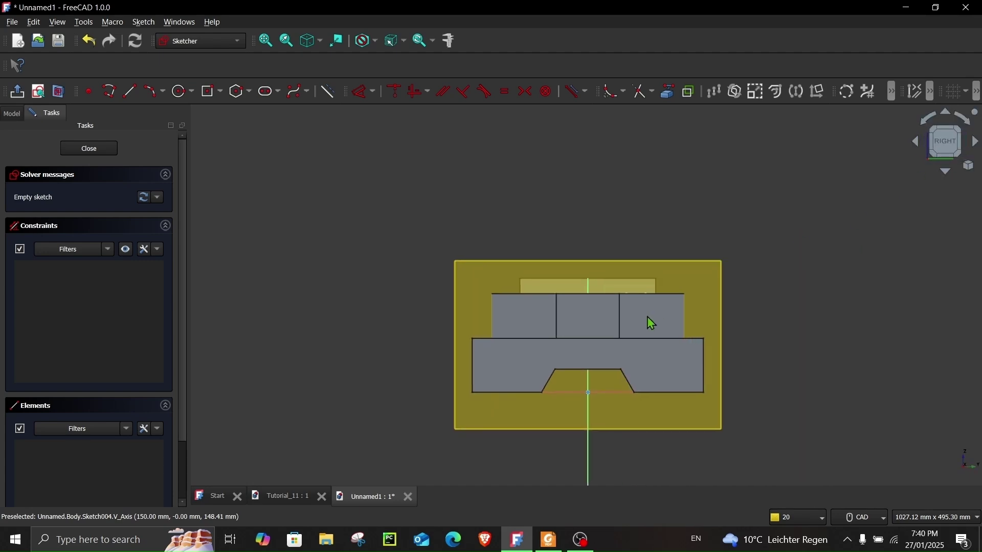
key(0)
scroll(639, 291, up, 5)
scroll(639, 291, up, 3)
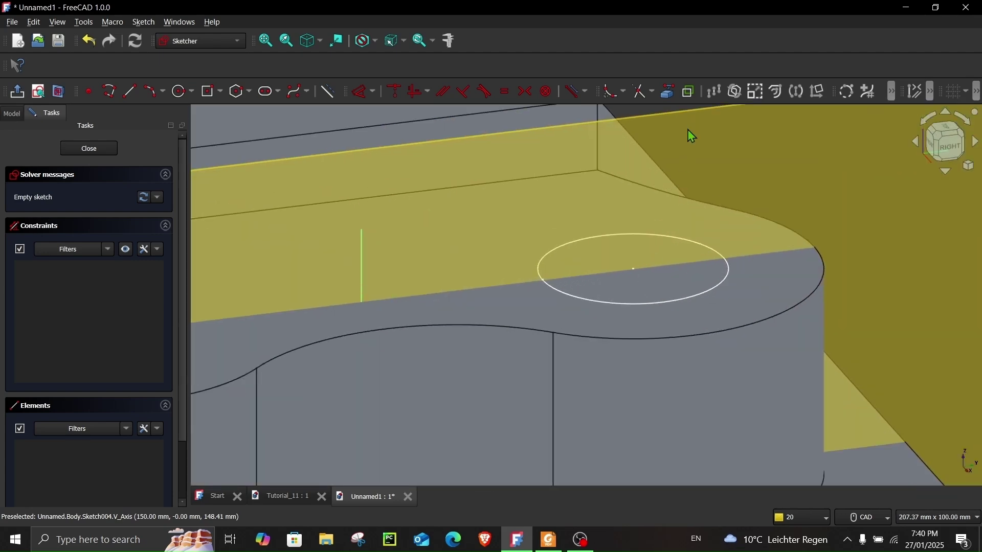
Link the circle's centre point as external geometry and view the sketch from the right.
click(670, 98)
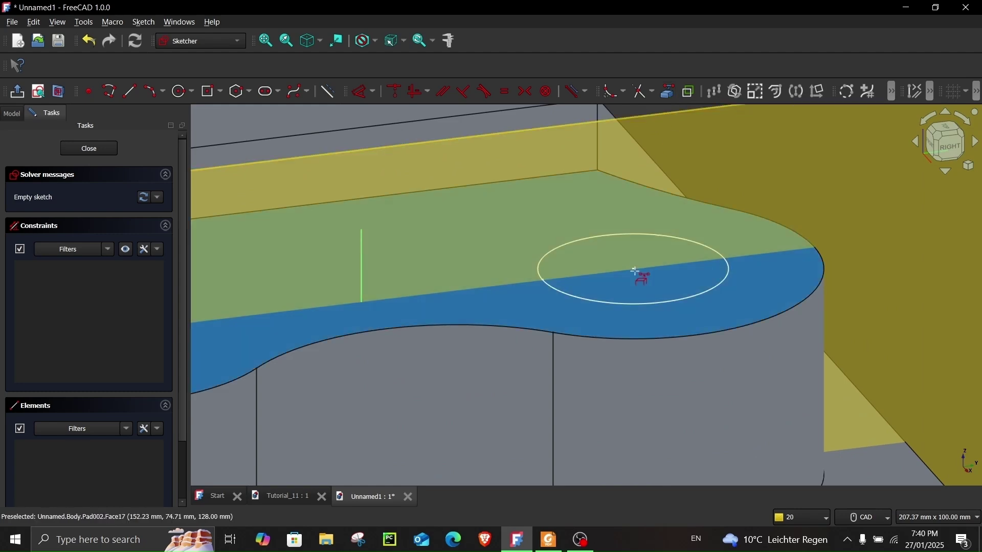
scroll(637, 269, up, 4)
scroll(637, 269, up, 3)
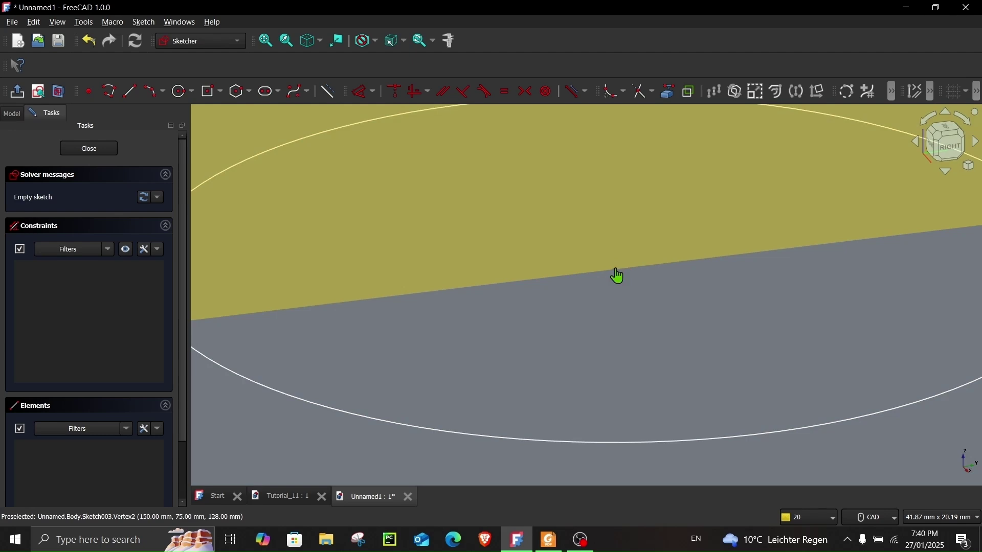
click(616, 271)
scroll(639, 306, down, 10)
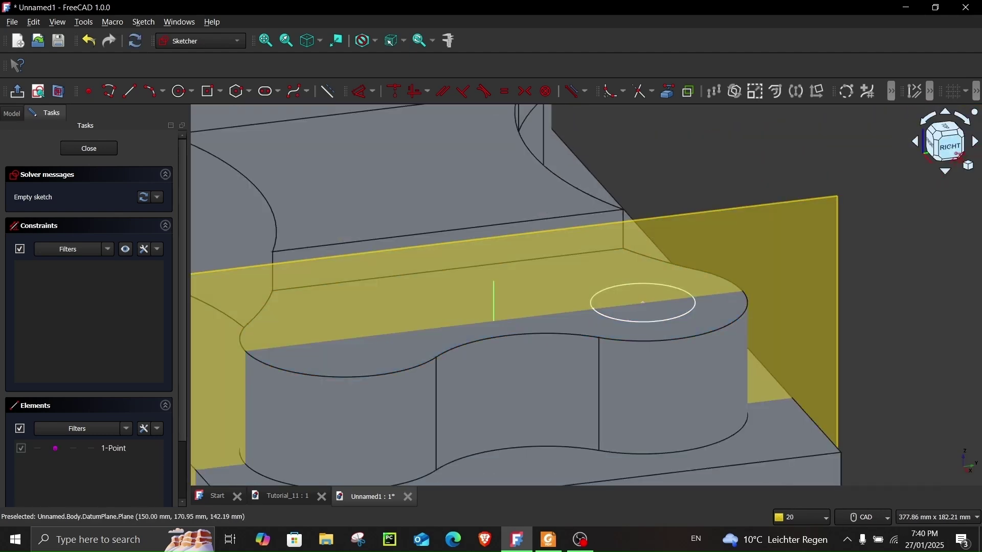
click(949, 146)
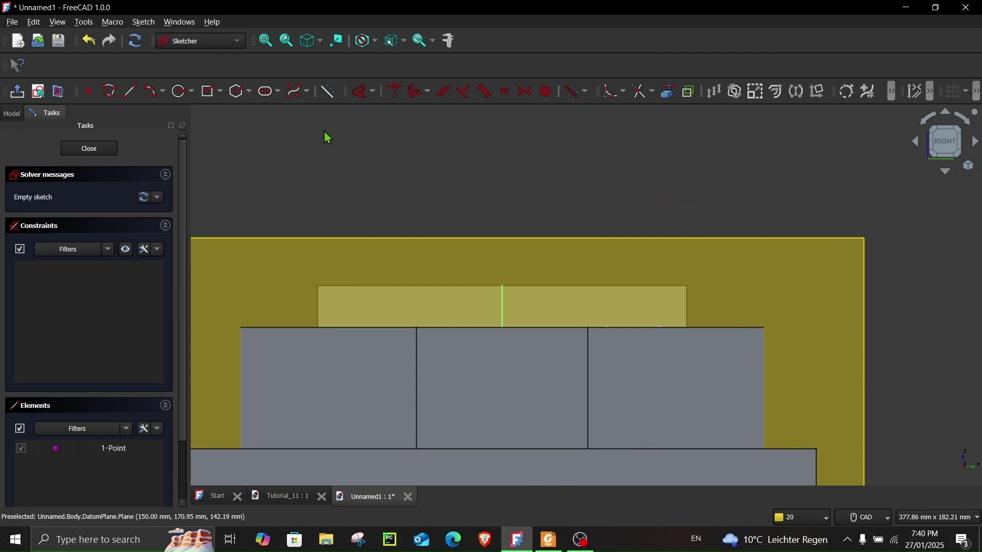
Draw a three-point arc from the circle's external point to the left lobe, peaking near the top.
click(152, 92)
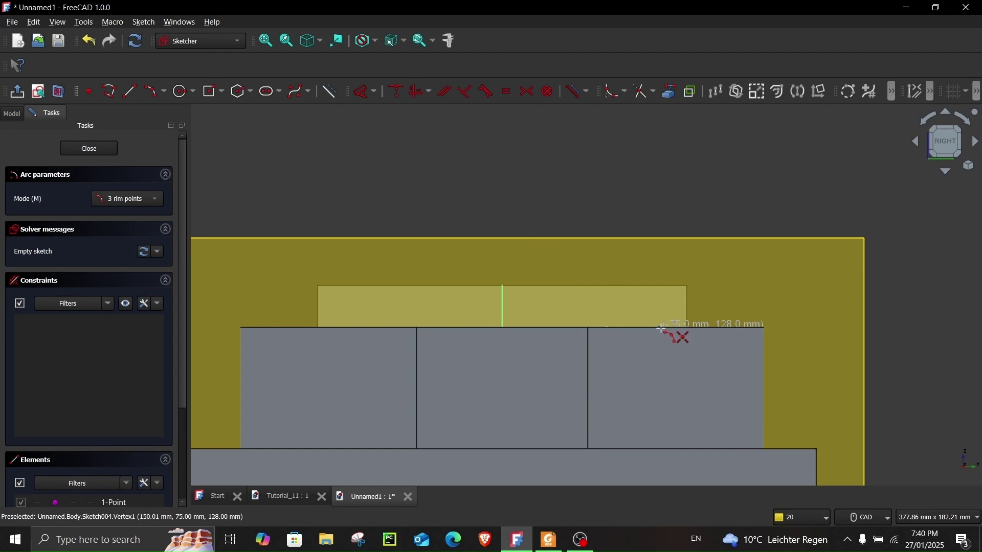
middle_drag(664, 333, 664, 323)
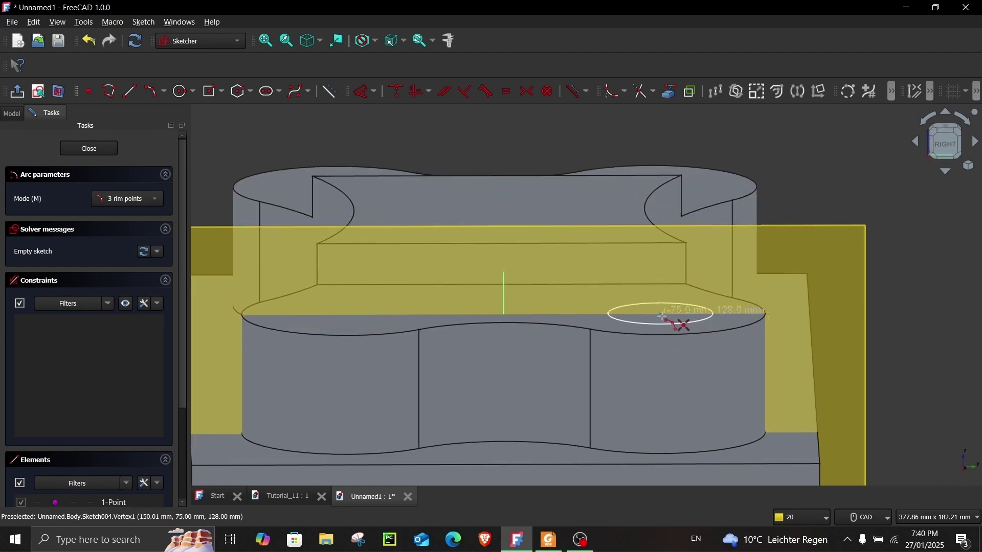
click(661, 314)
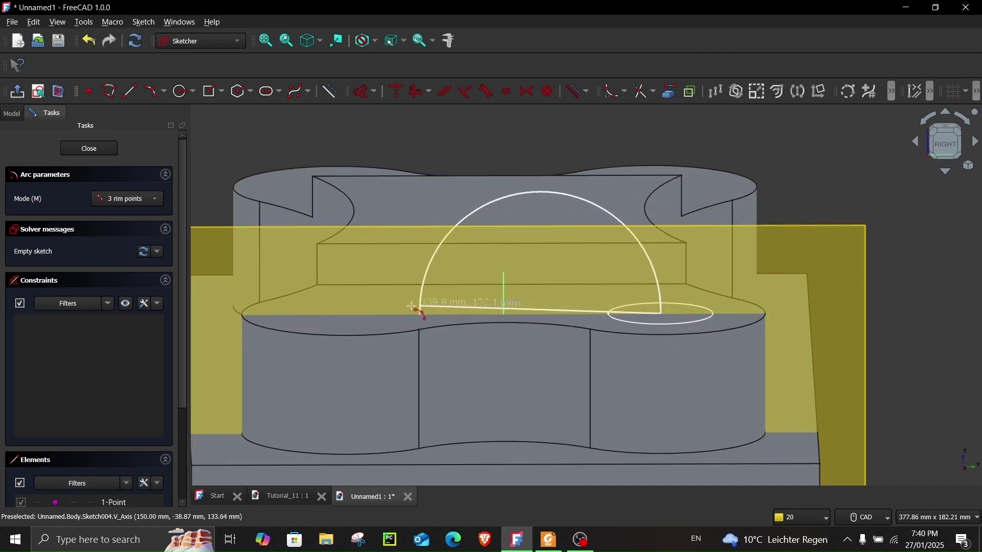
click(324, 315)
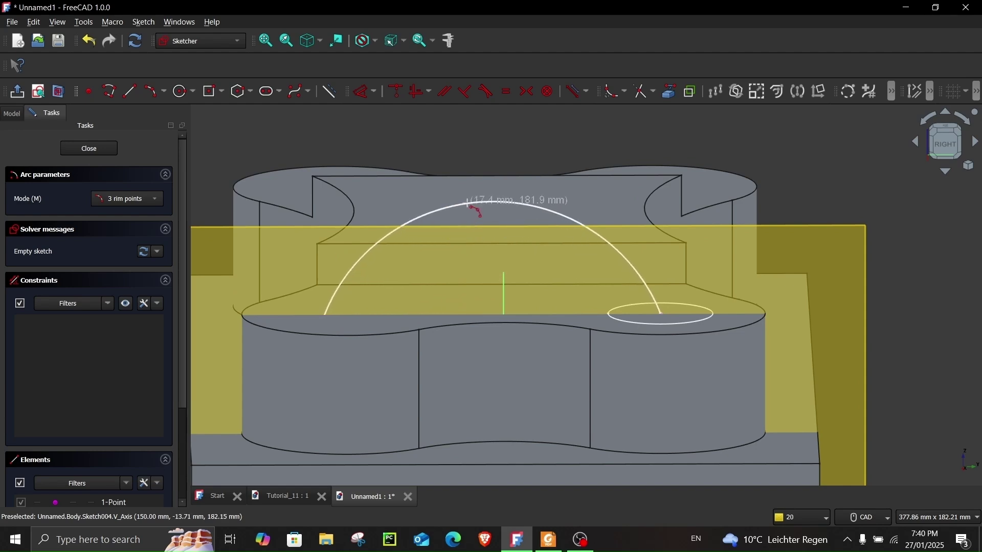
click(469, 203)
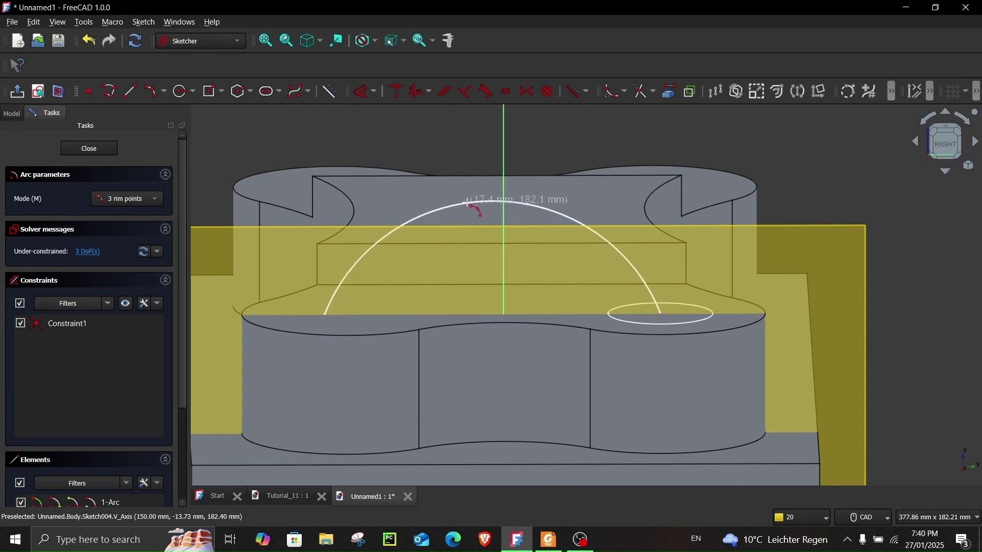
right_click(521, 242)
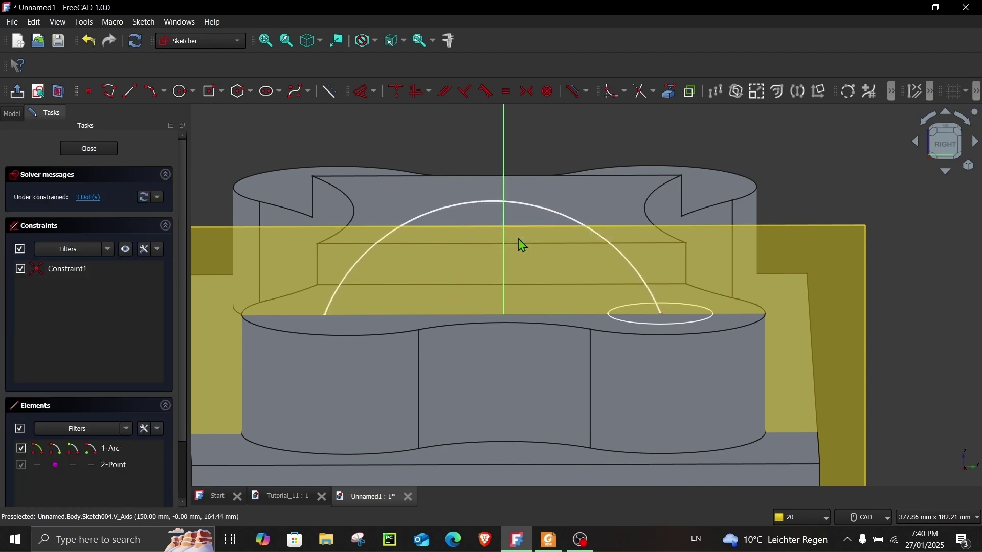
Hide the Plane-A datum plane, turn on Section View, and return to a face-on sketch view.
click(12, 113)
click(45, 229)
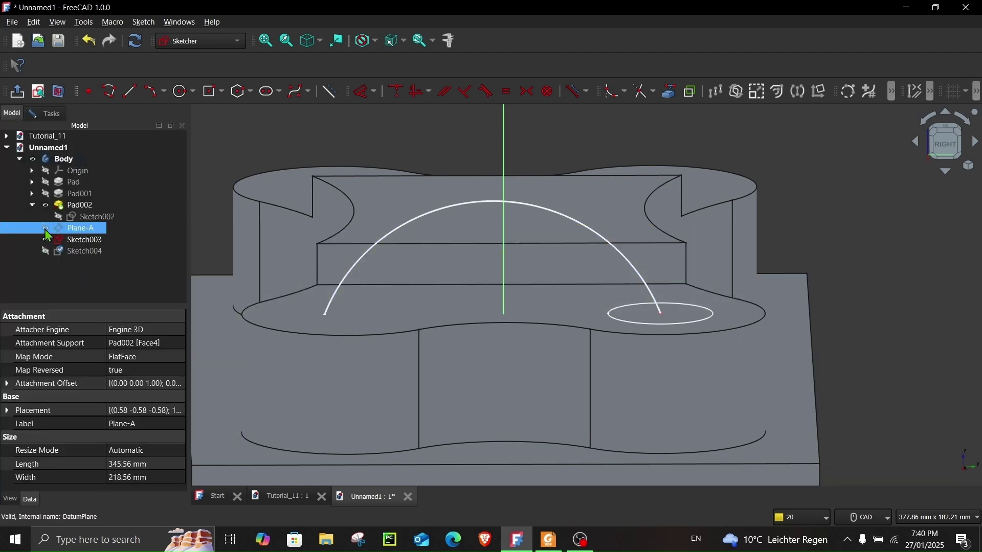
click(47, 116)
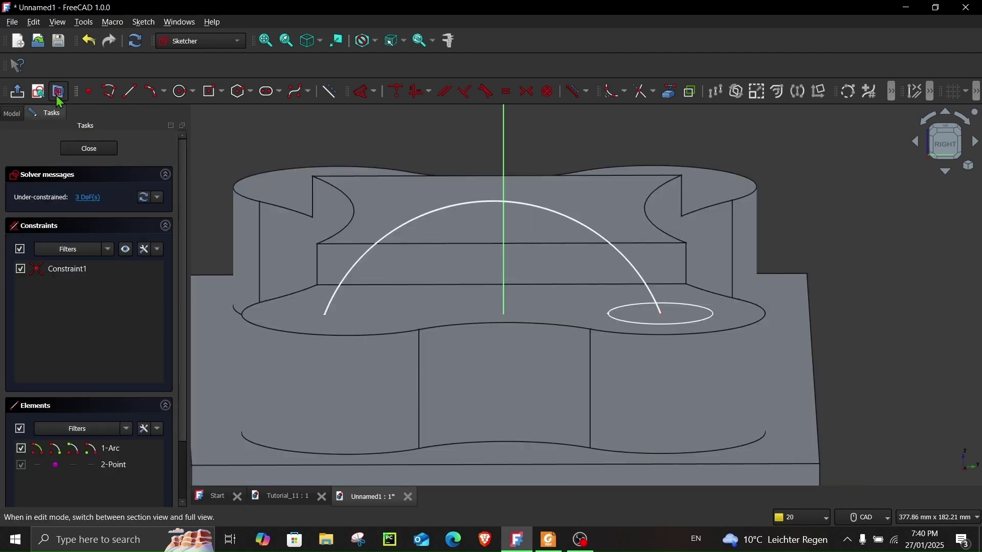
click(58, 92)
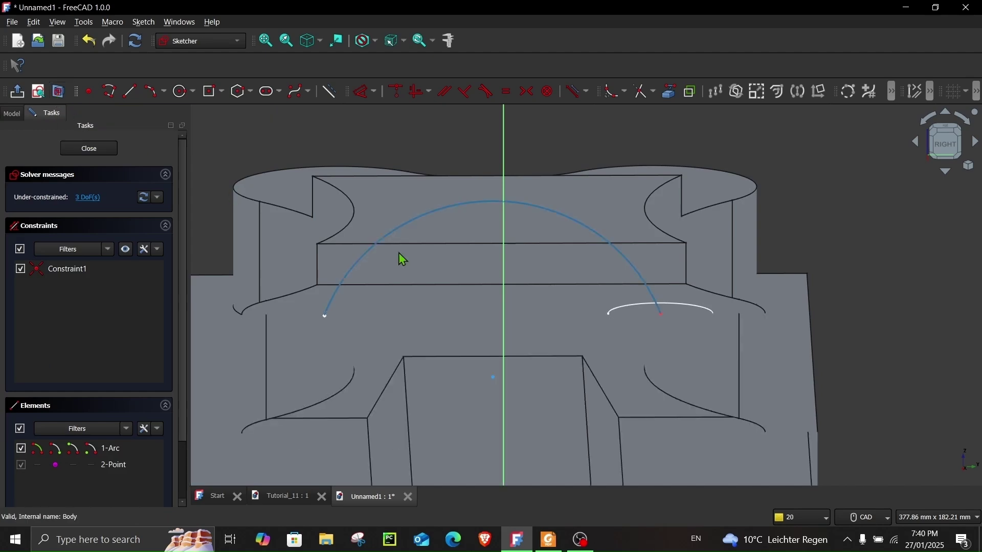
middle_drag(400, 259, 535, 281)
click(944, 139)
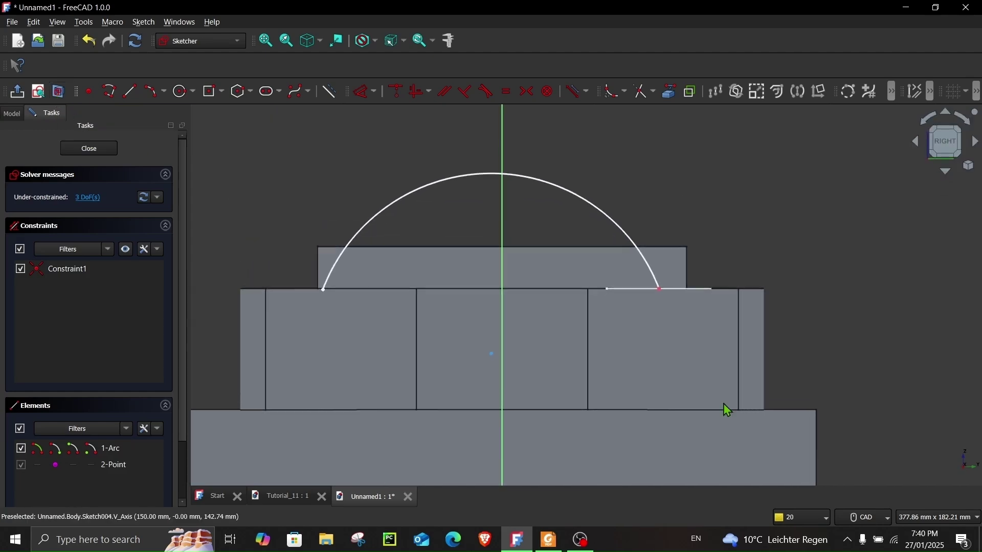
click(548, 539)
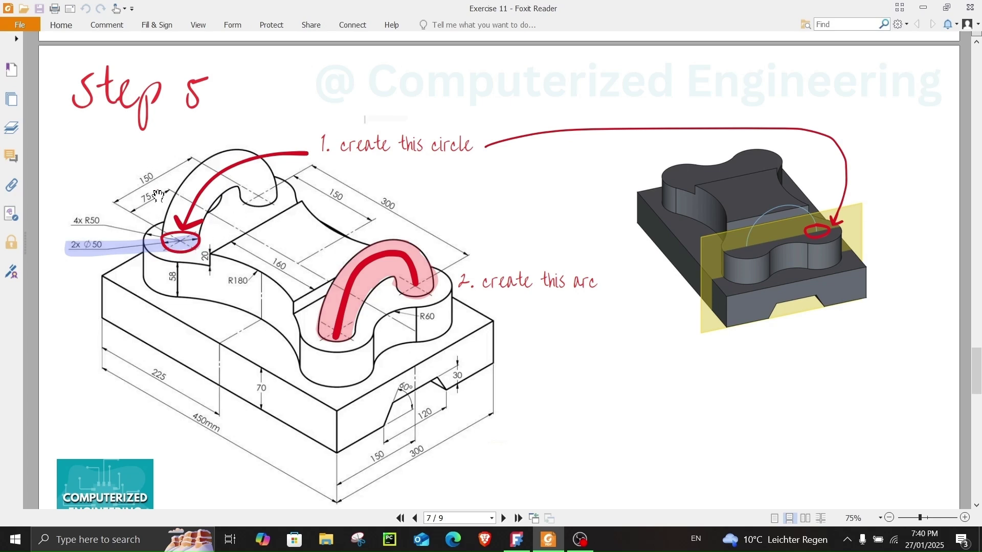
Dimension the horizontal distance between the arc's endpoints as 150 mm.
click(923, 8)
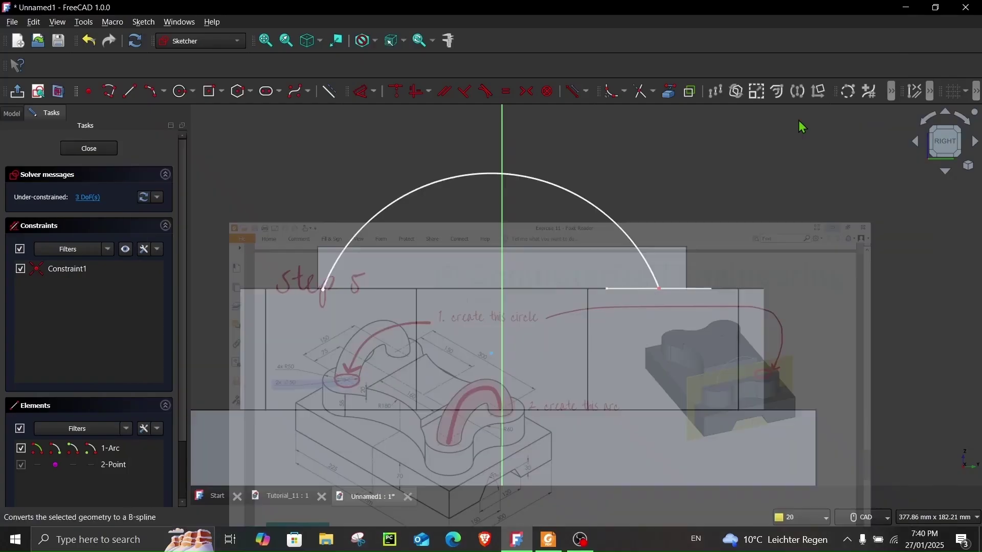
mouse_move(324, 295)
mouse_down()
mouse_move(335, 285)
mouse_move(410, 290)
mouse_move(320, 293)
mouse_up()
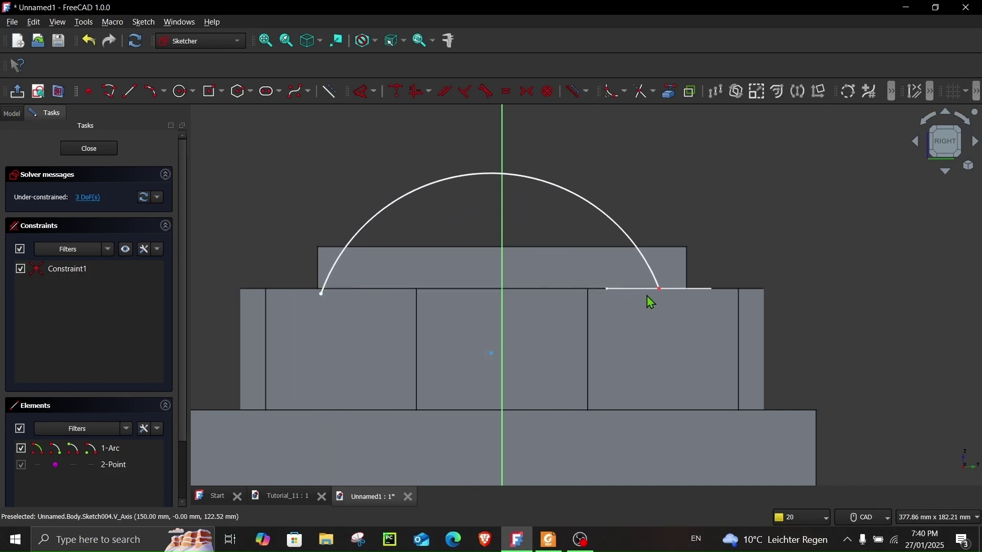
click(365, 91)
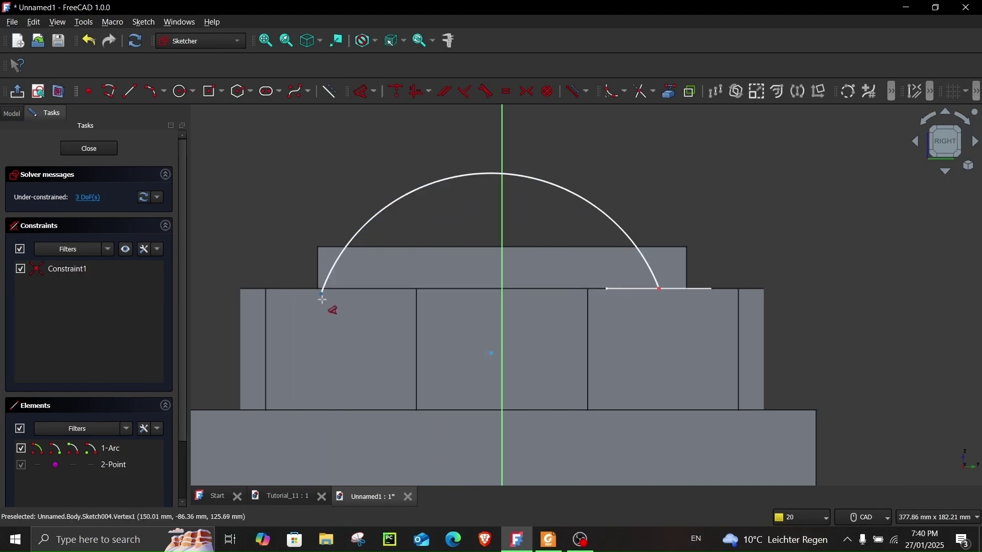
click(321, 294)
click(659, 289)
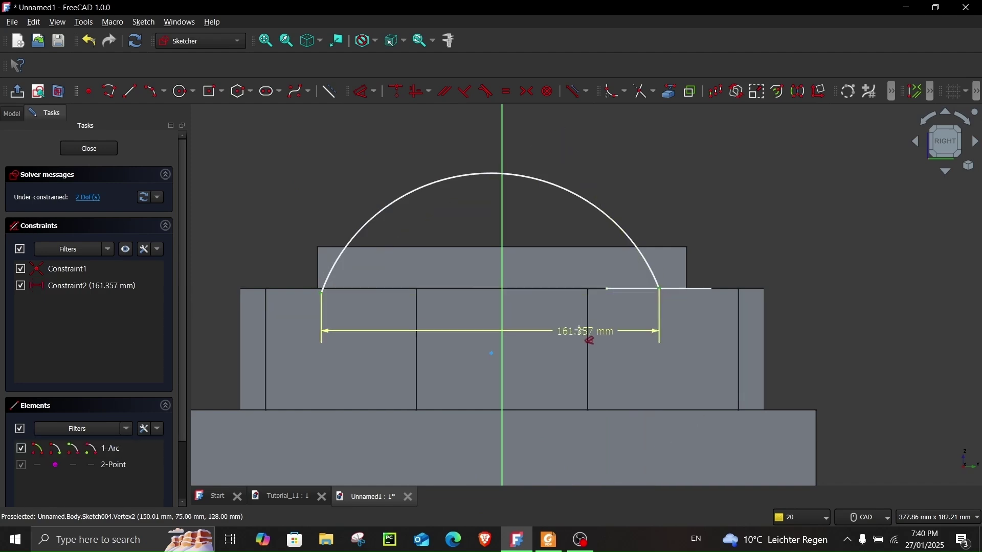
click(459, 339)
text(15)
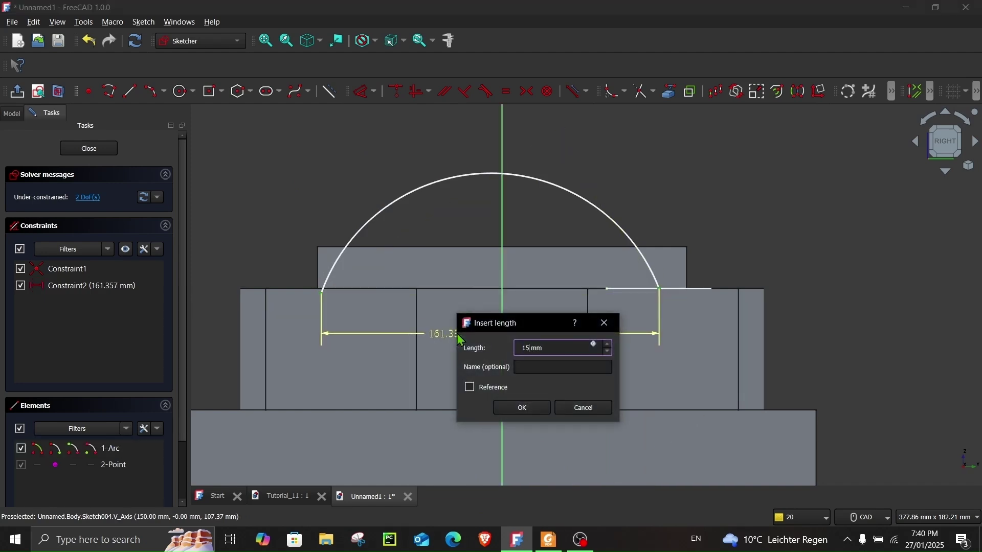
text(0)
key(Return)
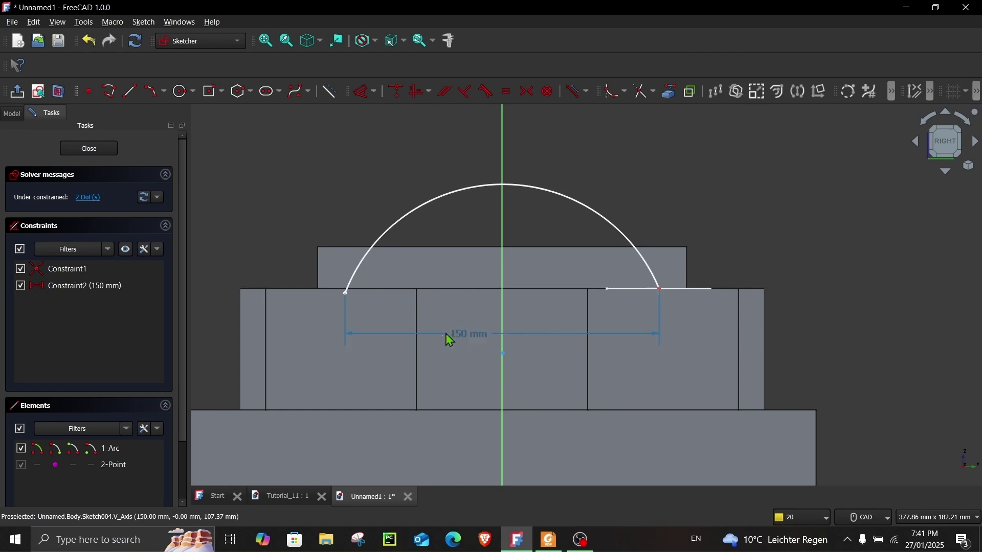
Constrain the arc endpoints horizontal and drag the arc centre upward into a taller near-semicircle.
mouse_move(346, 293)
mouse_down()
mouse_move(353, 270)
mouse_move(349, 291)
mouse_up()
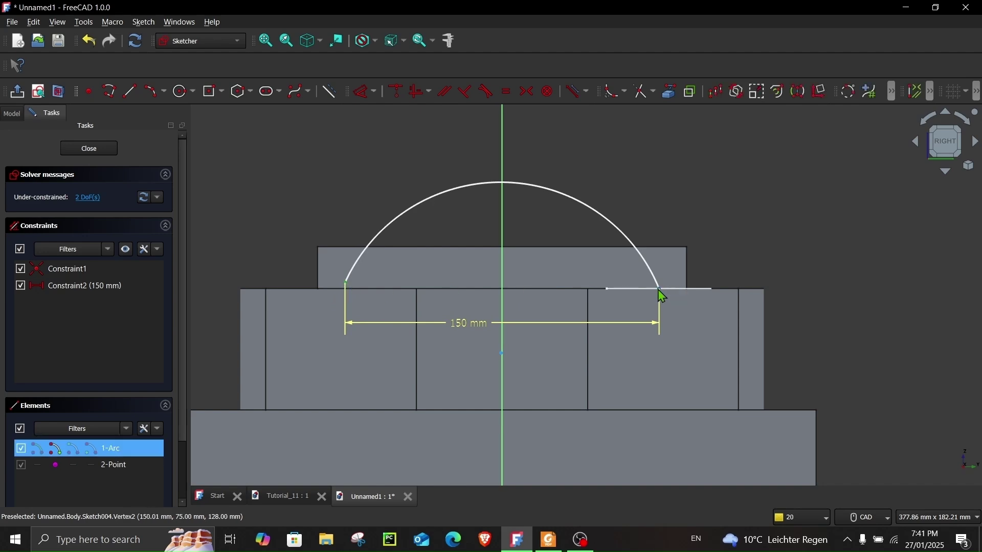
click(415, 98)
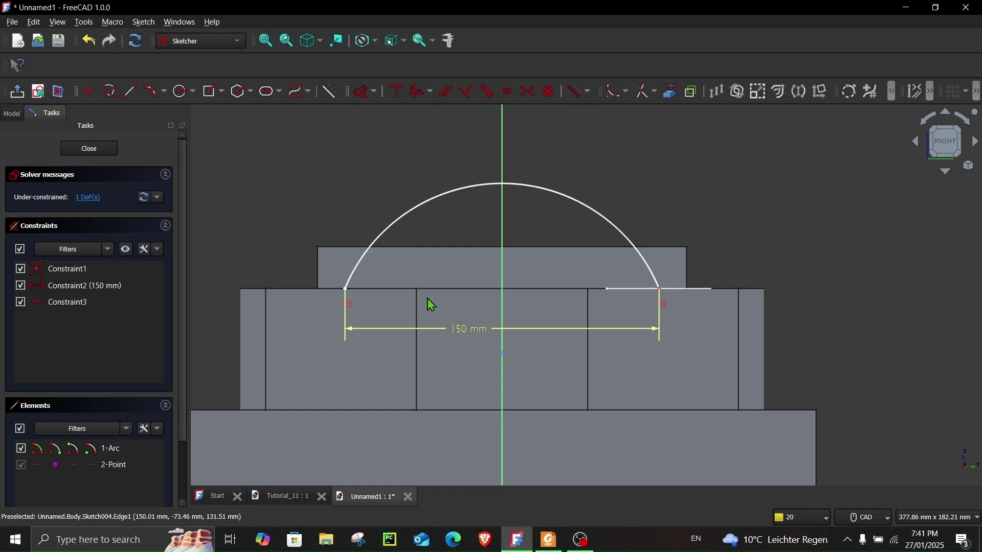
drag(503, 355, 530, 298)
click(500, 294)
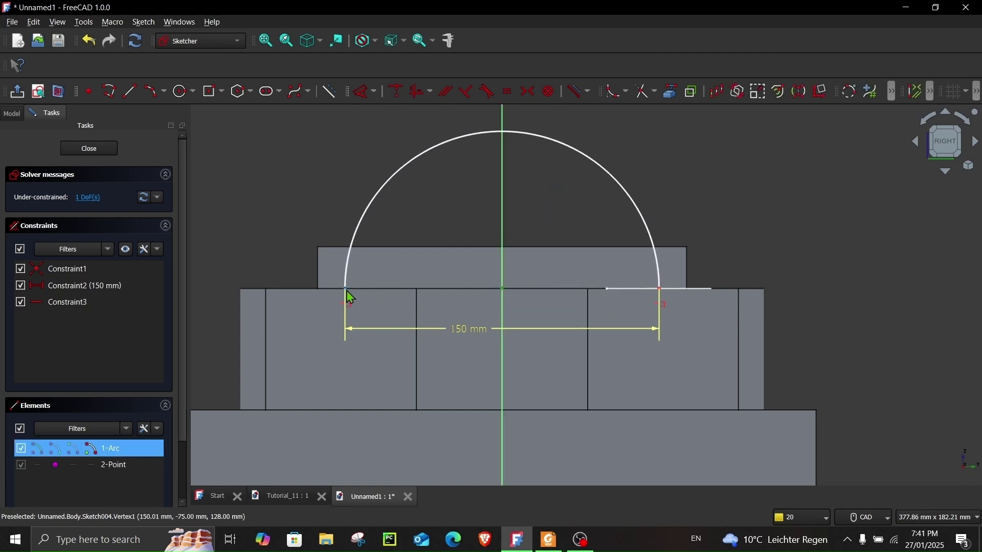
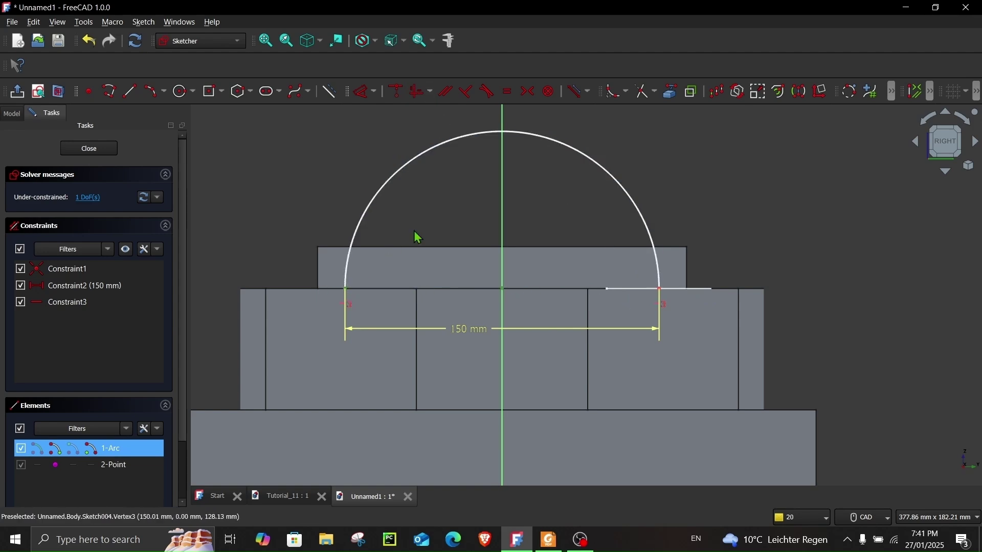
Constrain the 150 mm arc's end points horizontally, view isometric, and close Sketch004.
click(418, 92)
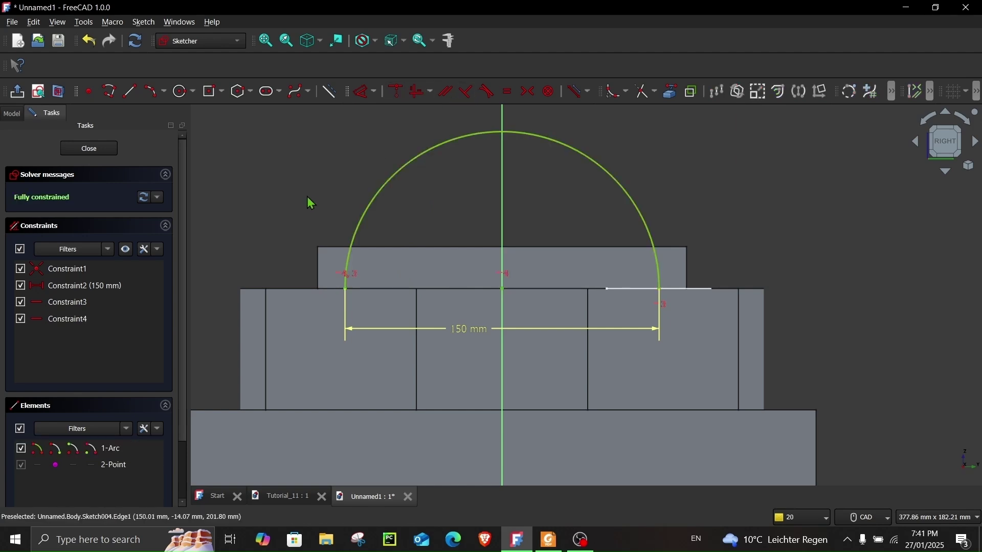
key(0)
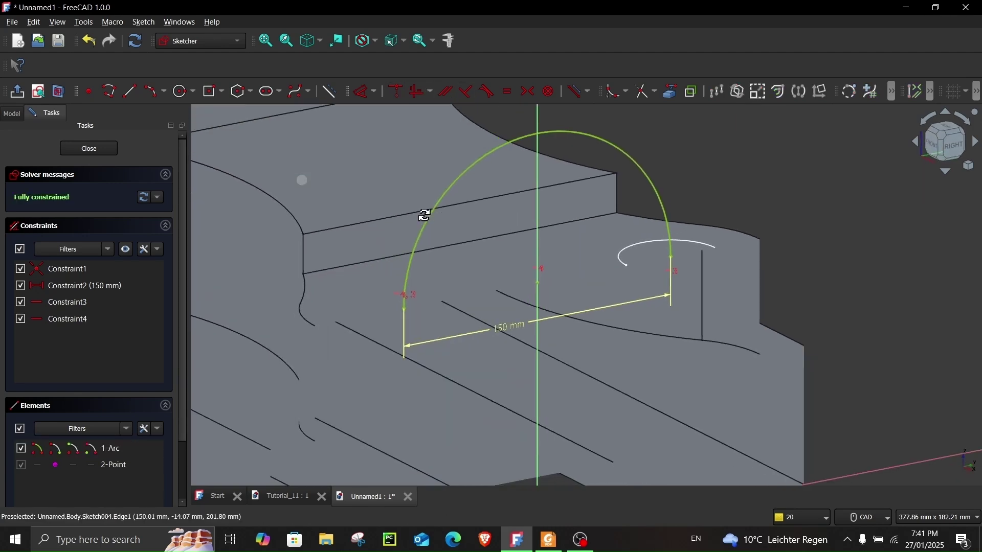
key(Escape)
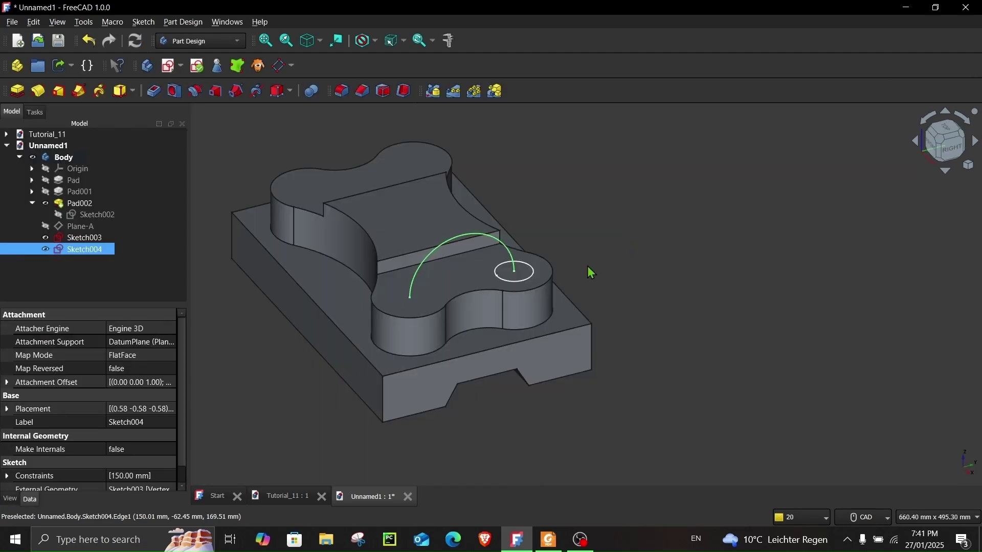
Read Step 6 (additive pipe, then mirror) on page 8 of the exercise PDF.
click(600, 384)
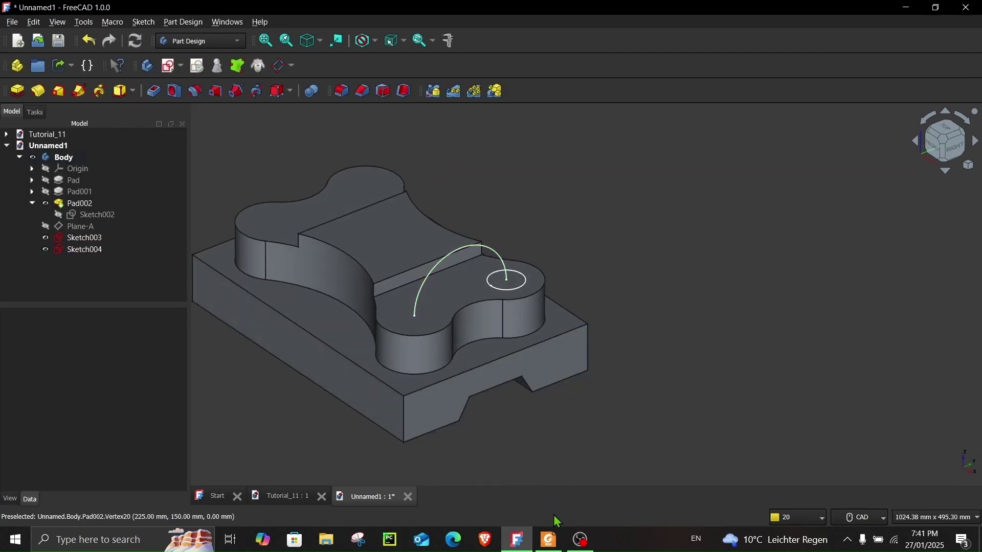
click(548, 540)
scroll(552, 306, down, 2)
scroll(553, 306, down, 5)
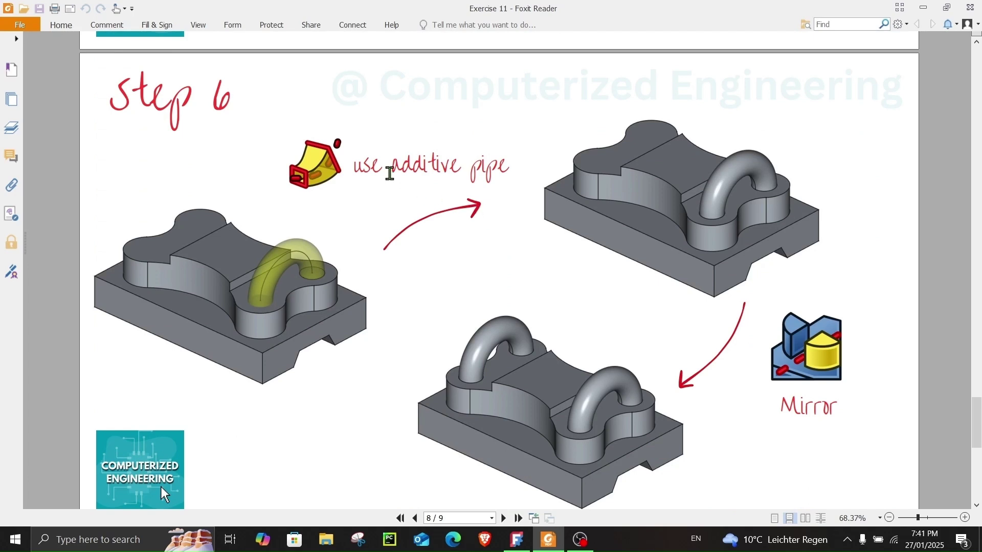
scroll(584, 357, down, 1)
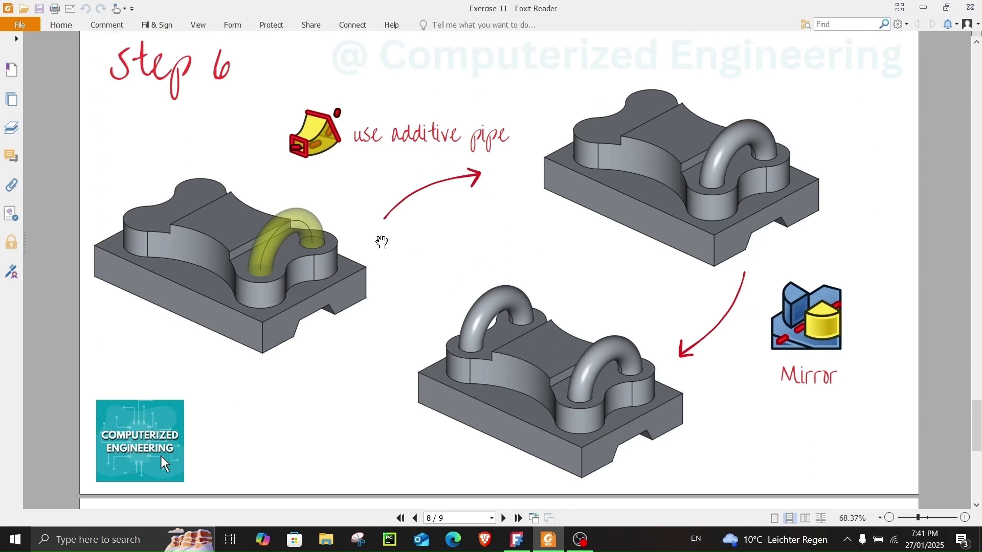
scroll(382, 241, up, 2)
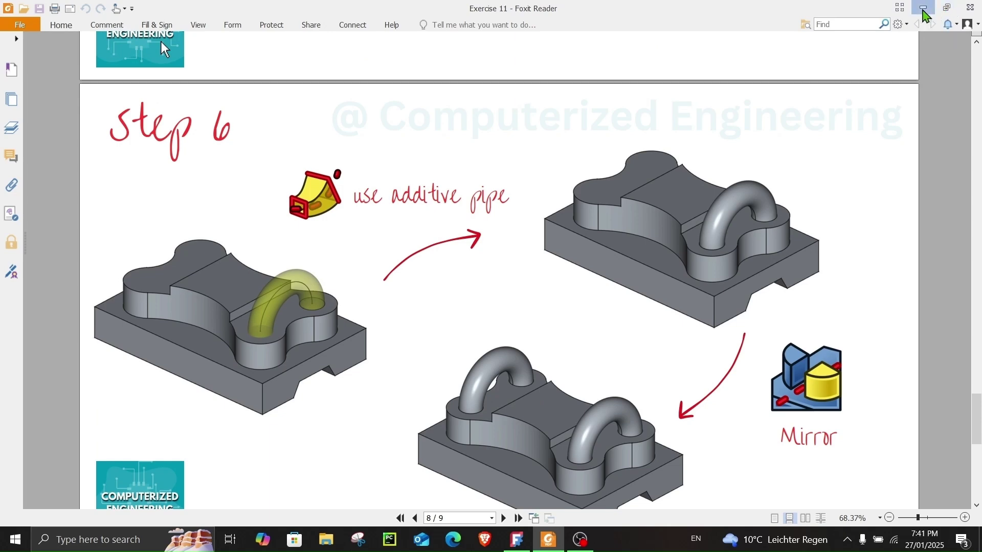
click(923, 7)
middle_drag(407, 297, 512, 302)
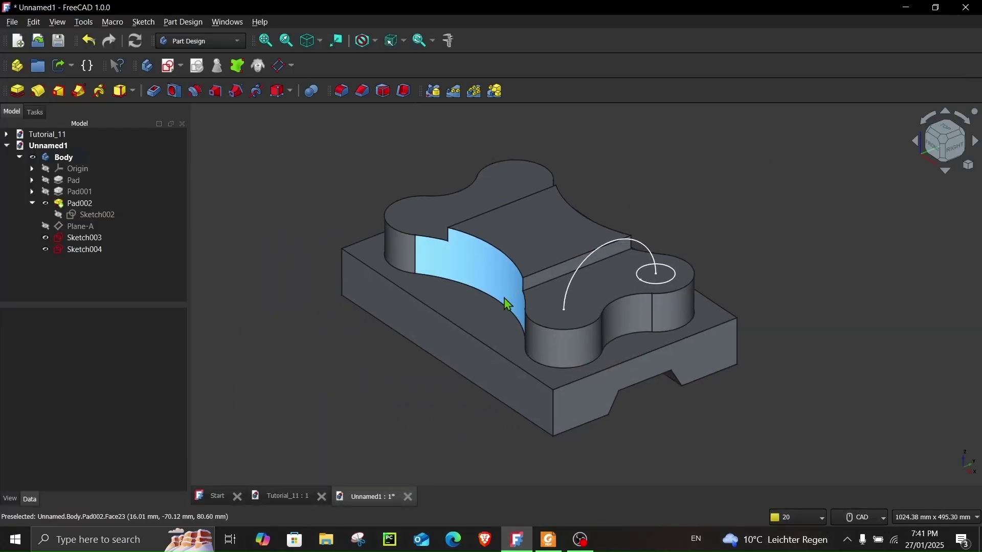
Start an Additive pipe with the Sketch003 circle as its profile.
click(87, 252)
click(85, 237)
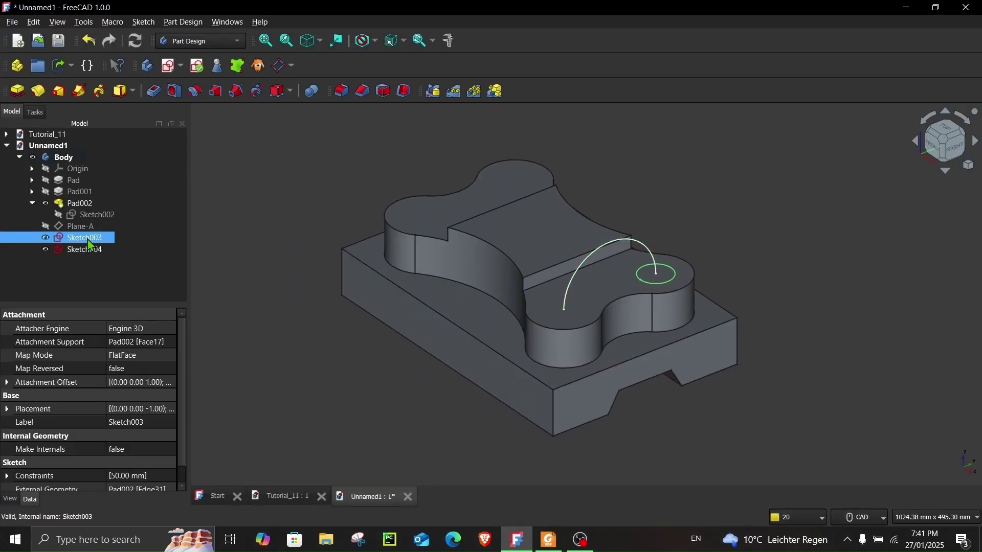
scroll(674, 276, up, 4)
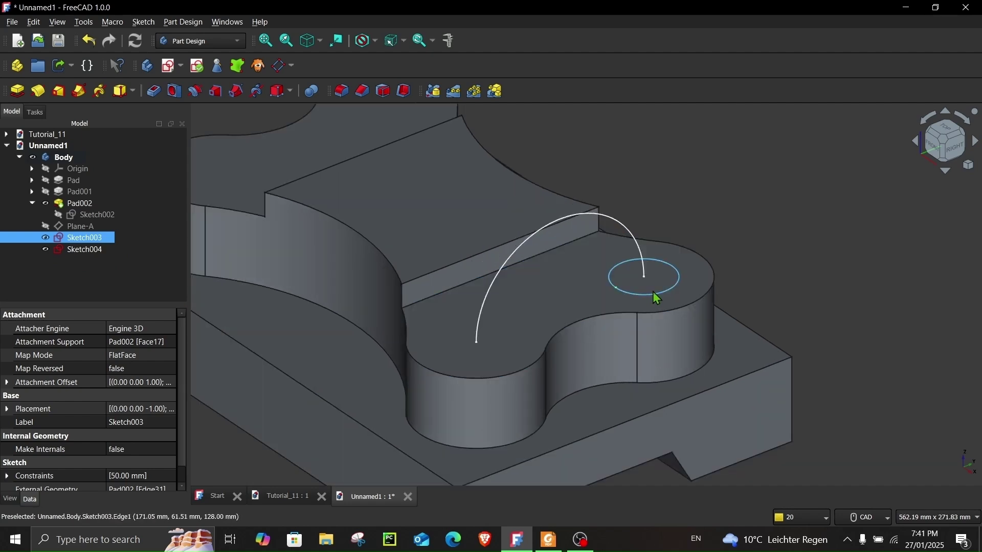
scroll(269, 257, down, 3)
scroll(270, 257, down, 2)
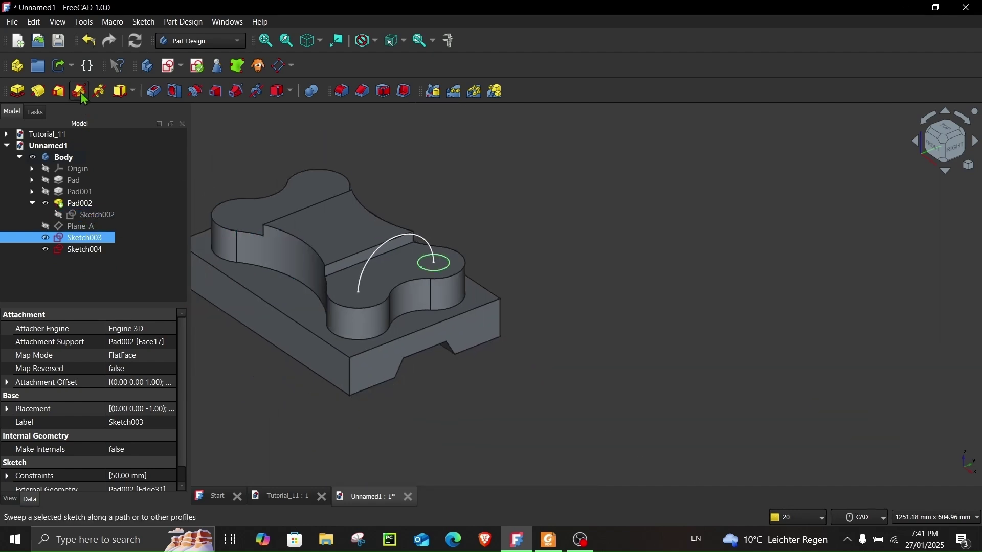
click(79, 92)
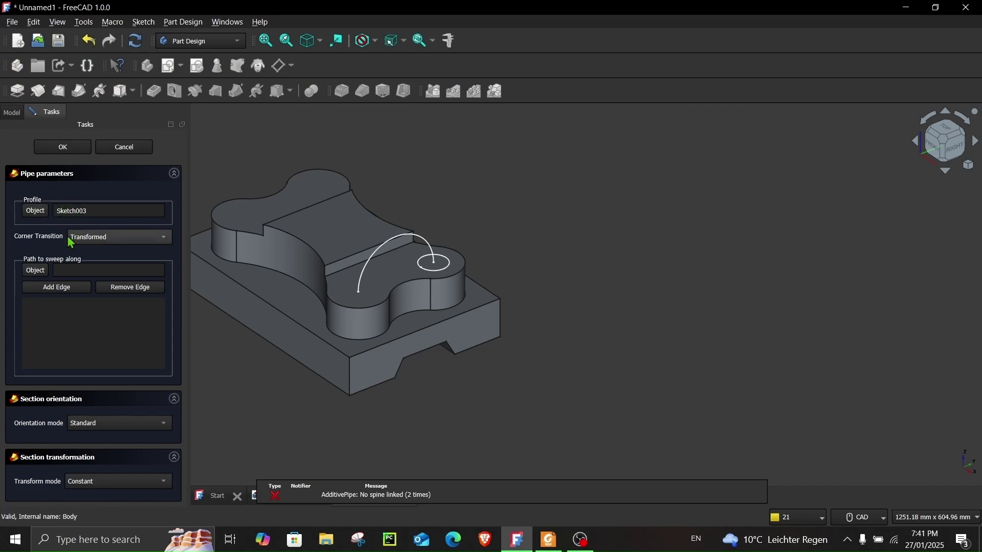
Use the Sketch004 arc as the sweep path and accept the pipe handle.
click(60, 296)
scroll(379, 269, up, 3)
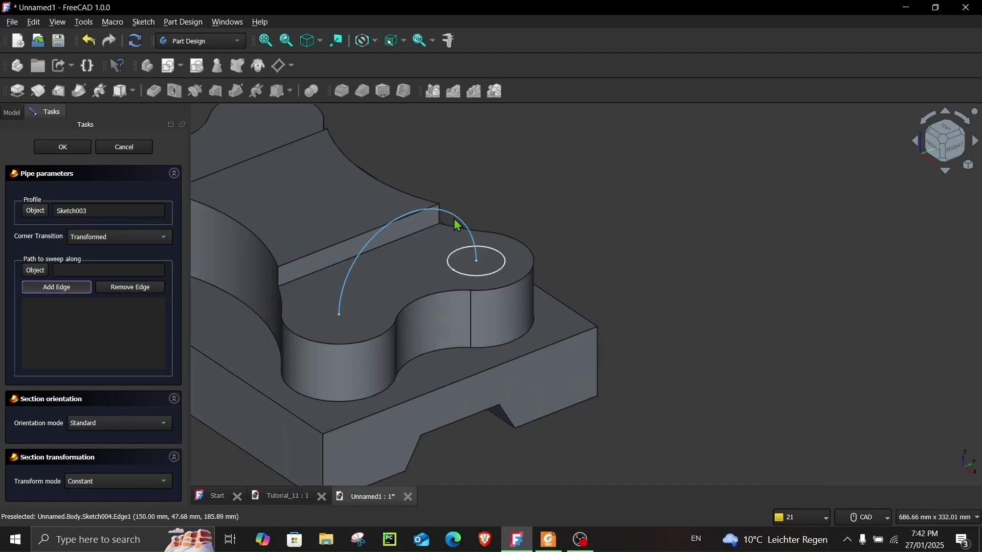
click(413, 335)
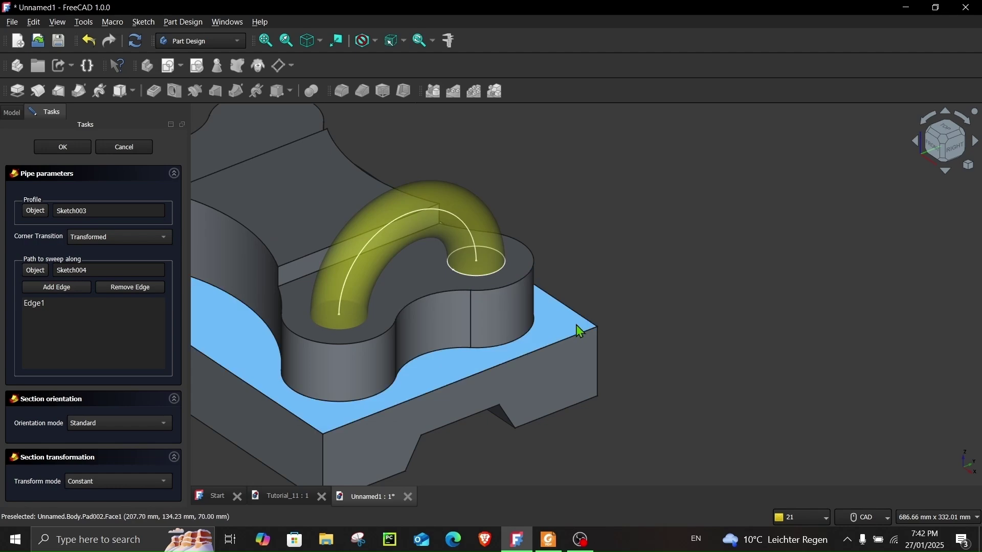
mouse_move(578, 329)
middle_down()
mouse_move(609, 309)
mouse_move(597, 307)
middle_up()
middle_drag(532, 177, 548, 228)
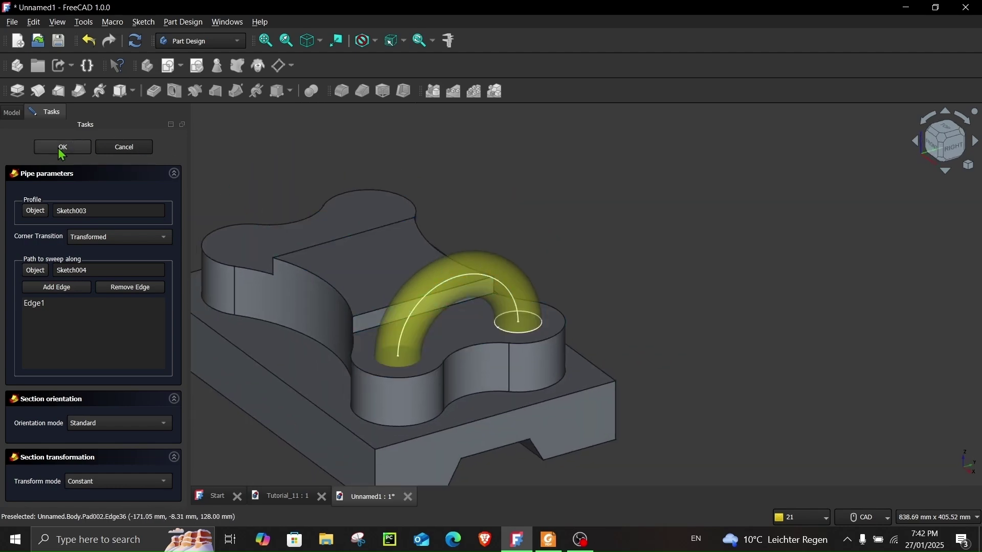
key(Return)
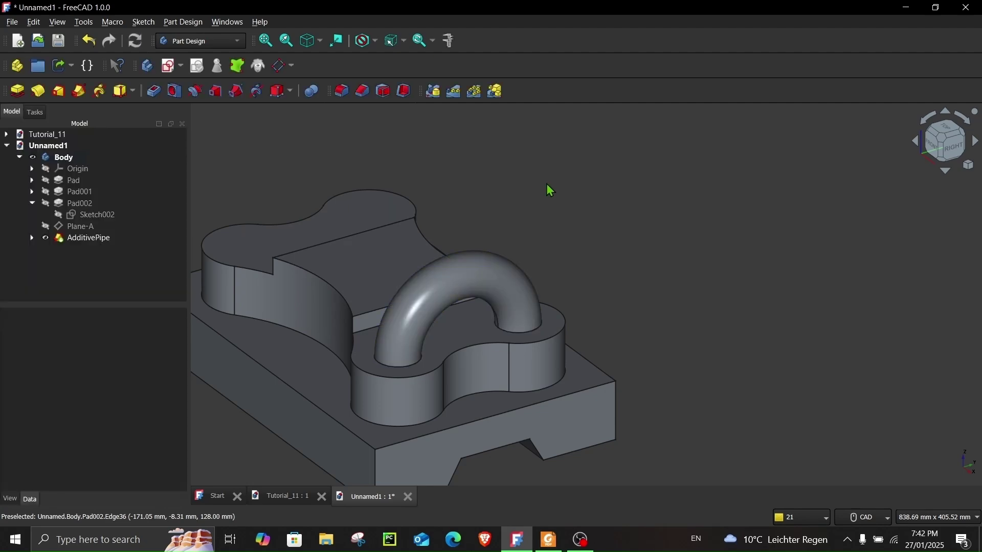
scroll(552, 194, down, 2)
middle_drag(560, 207, 638, 237)
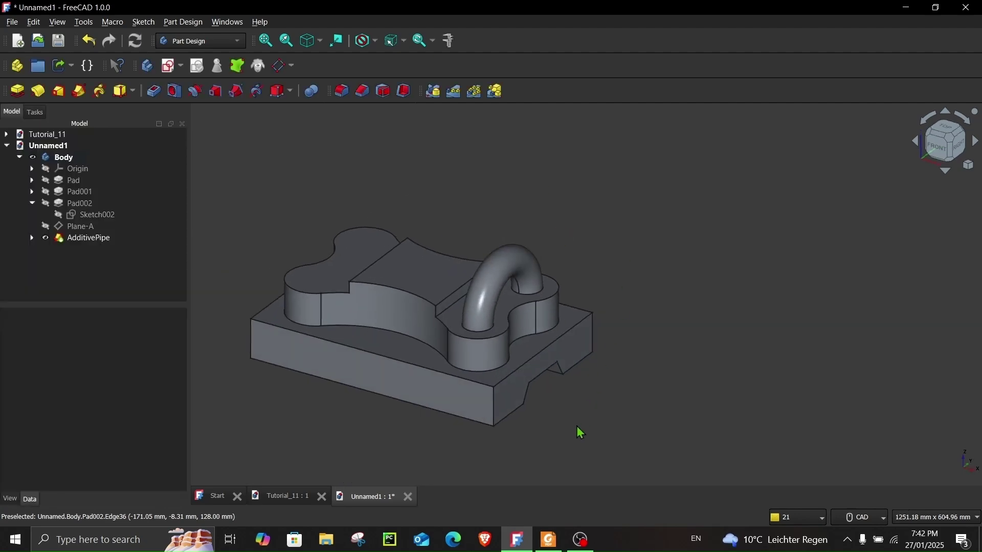
Recheck the mirror instructions in the exercise PDF.
click(548, 539)
scroll(563, 348, down, 2)
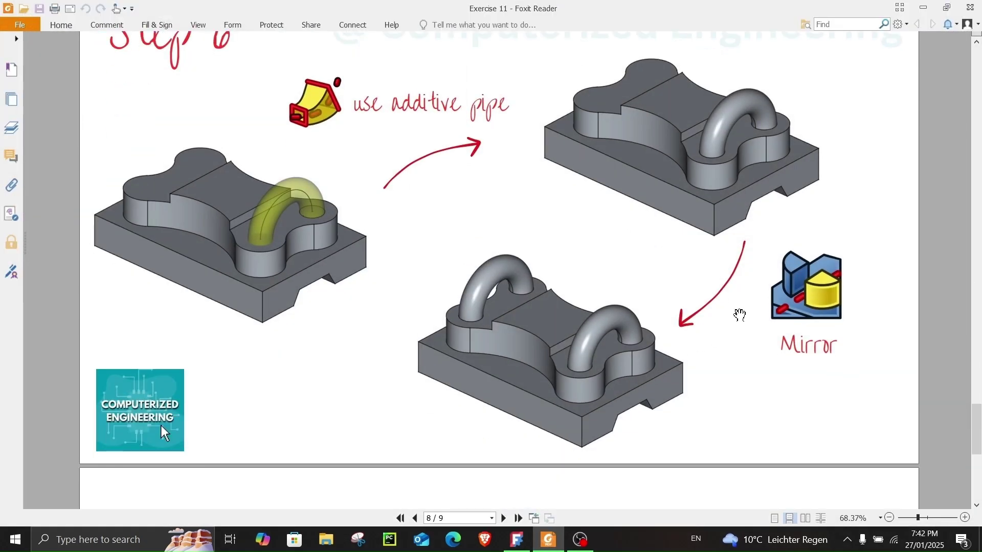
scroll(161, 426, down, 1)
click(923, 8)
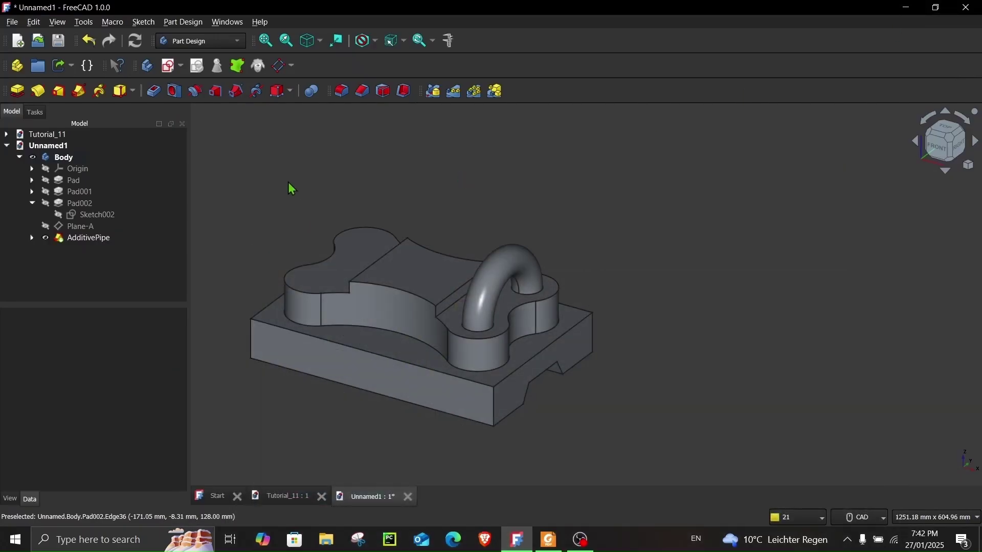
middle_drag(288, 183, 375, 206)
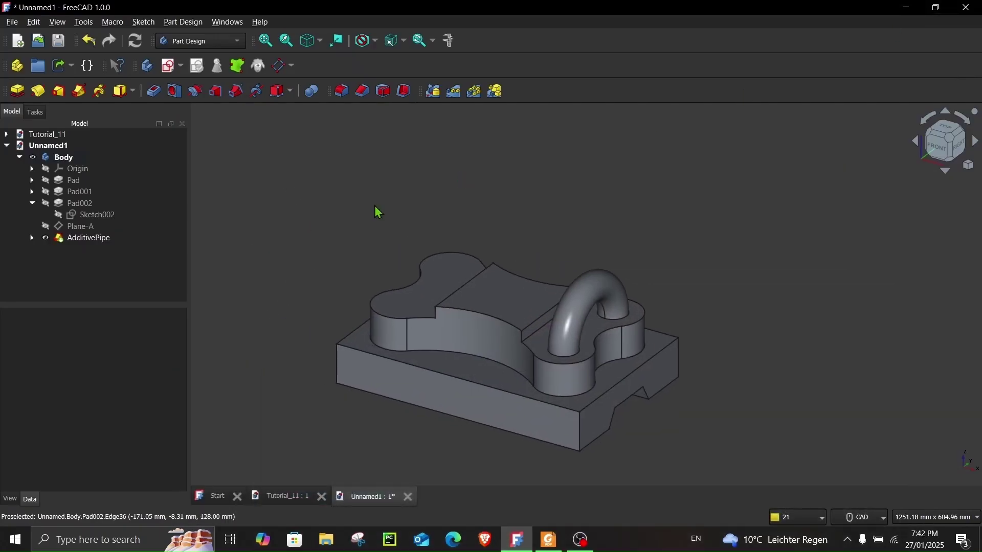
Create a Mirrored copy of AdditivePipe using the Base YZ plane.
click(96, 238)
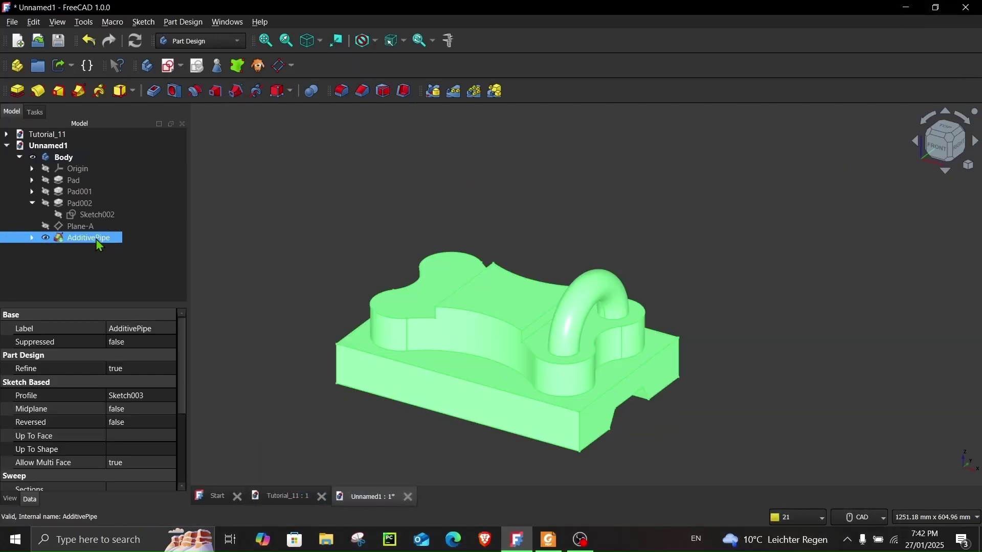
click(434, 94)
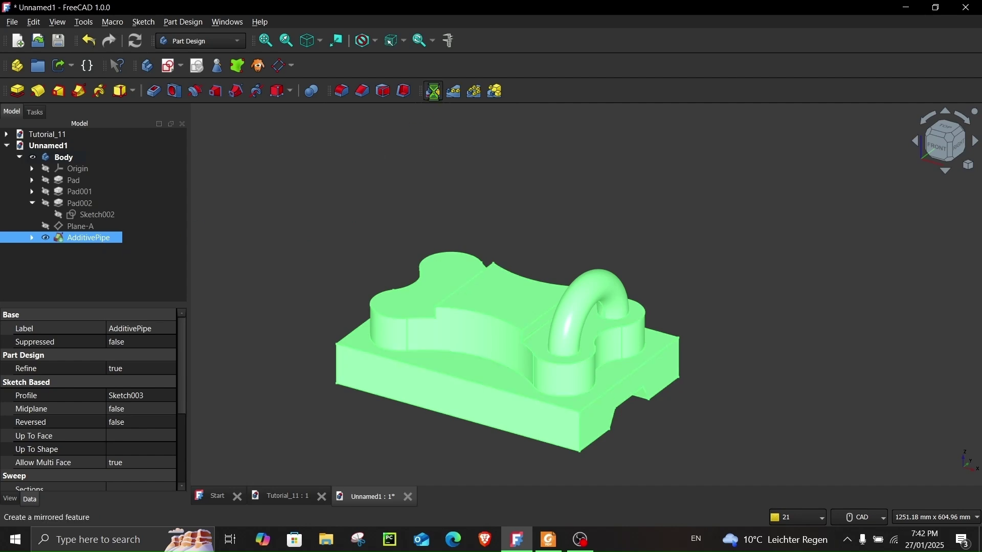
scroll(348, 268, down, 3)
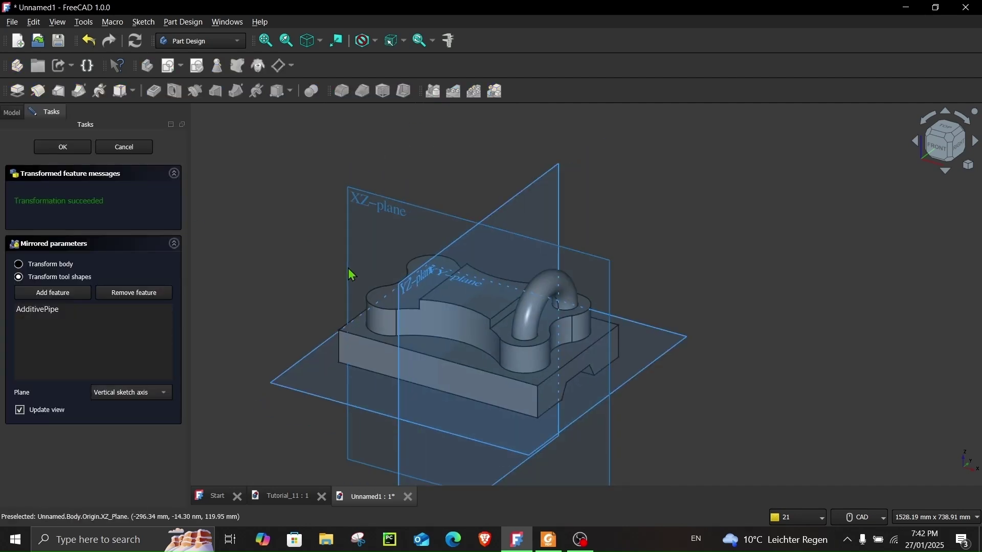
middle_drag(285, 347, 395, 307)
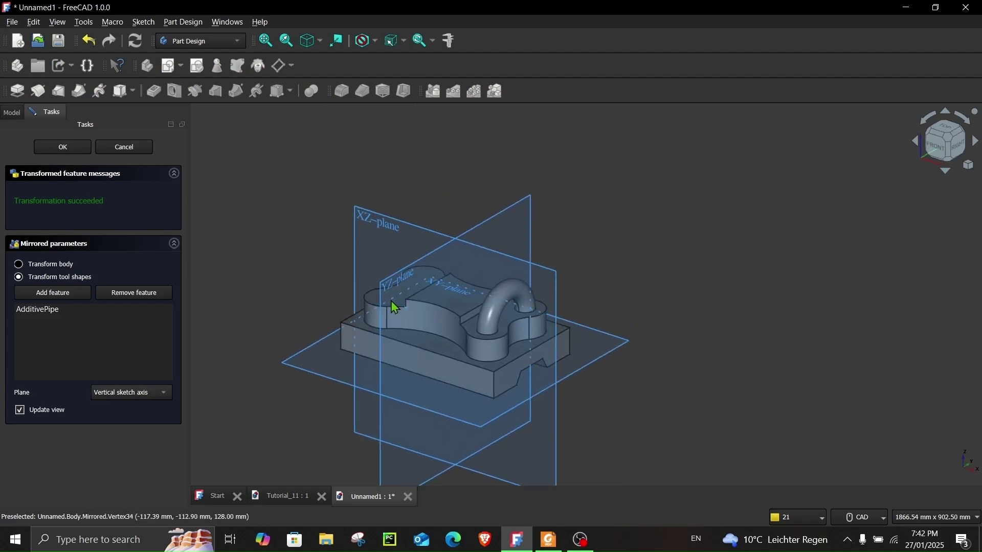
click(127, 402)
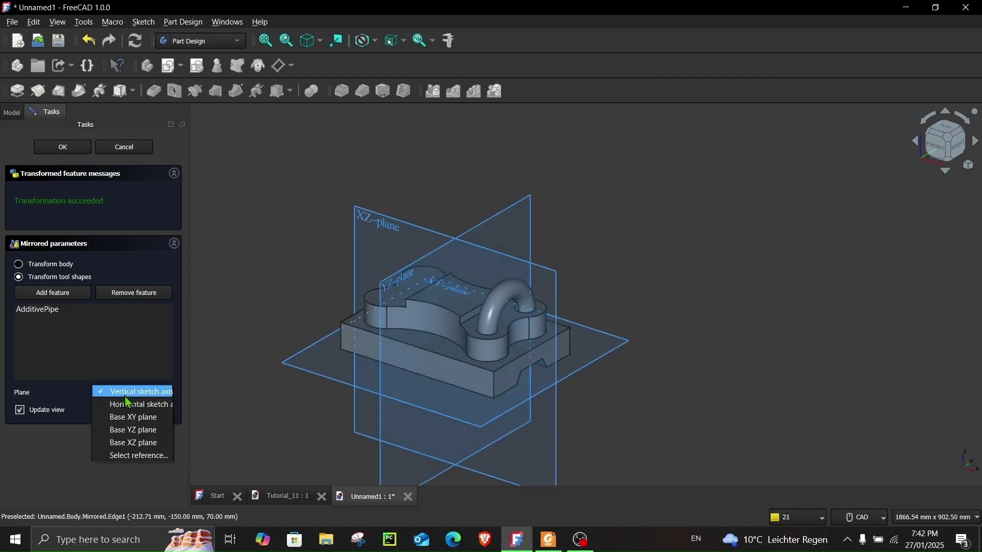
click(139, 435)
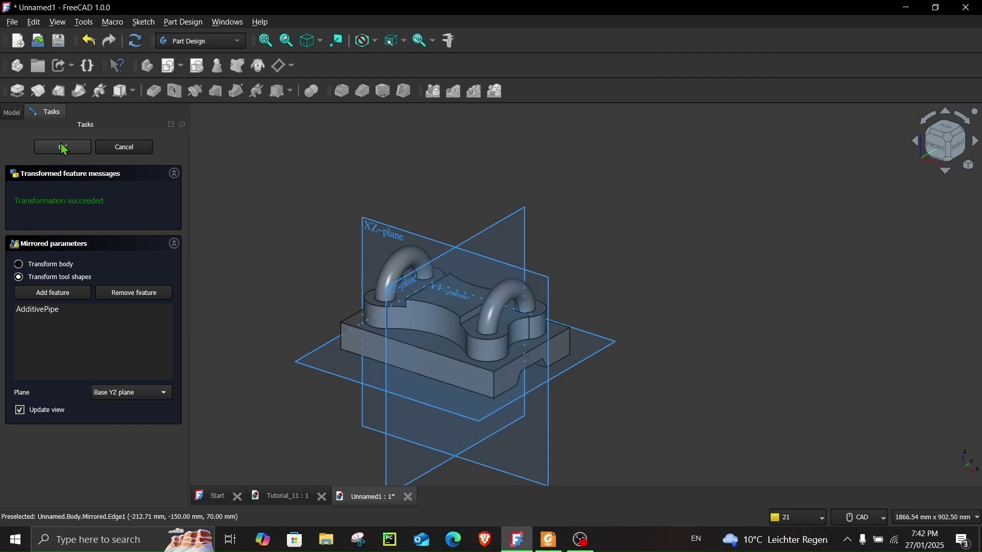
scroll(294, 272, up, 3)
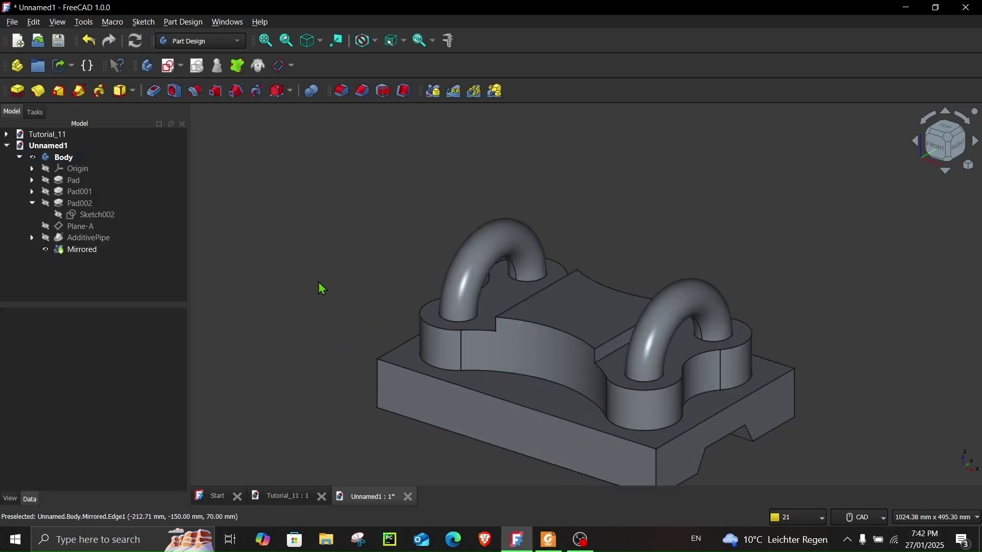
middle_drag(318, 281, 421, 346)
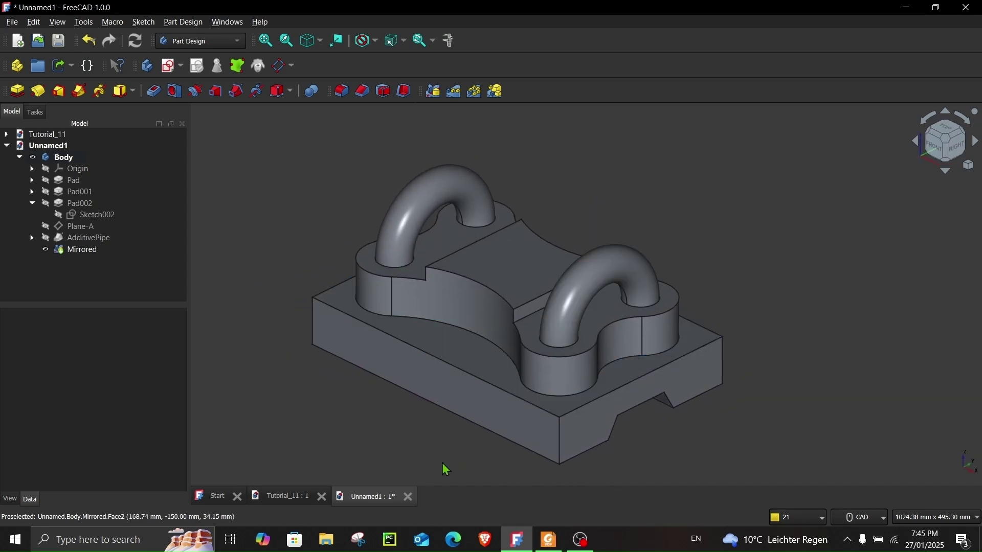
Follow the PDF's support link into the browser, then return to the model.
click(548, 539)
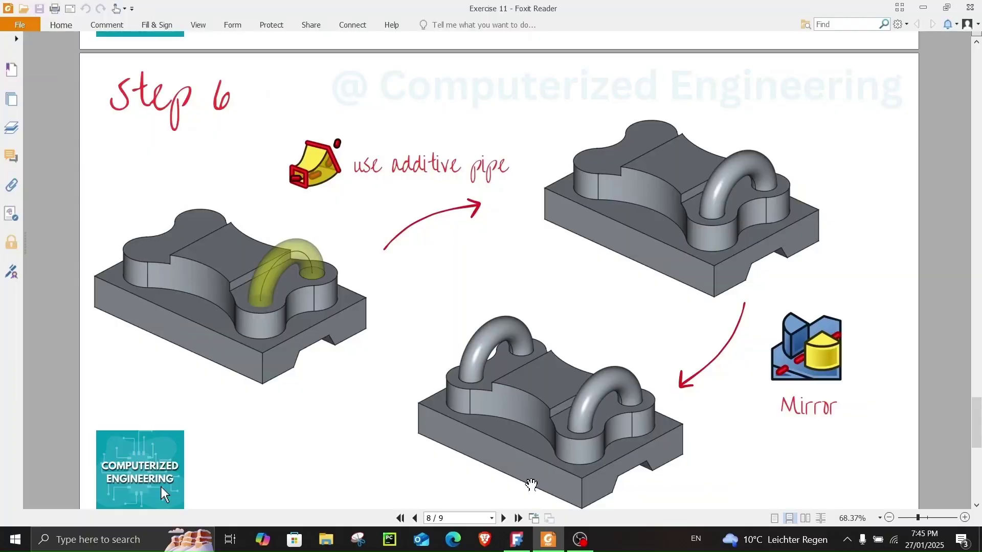
scroll(496, 362, down, 4)
scroll(496, 363, down, 5)
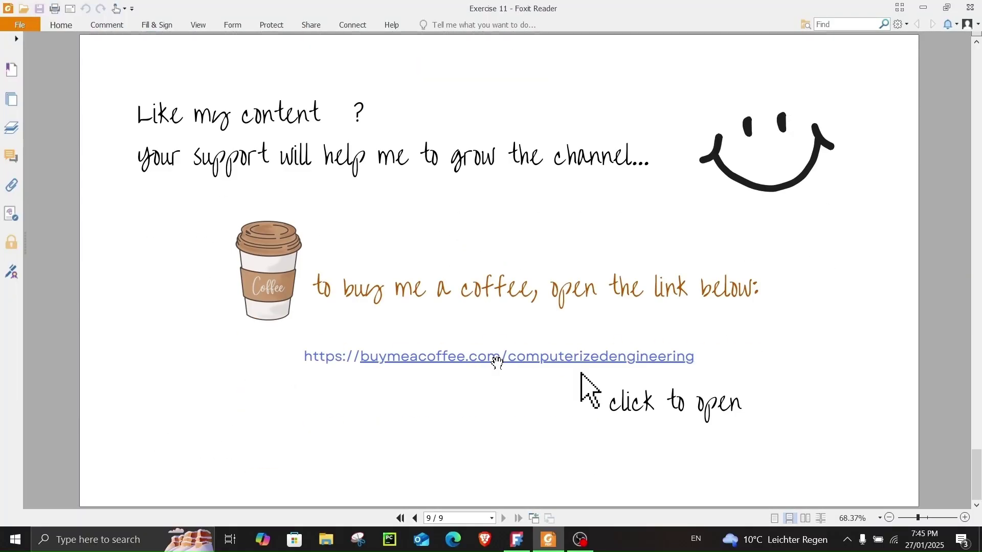
click(447, 359)
click(483, 334)
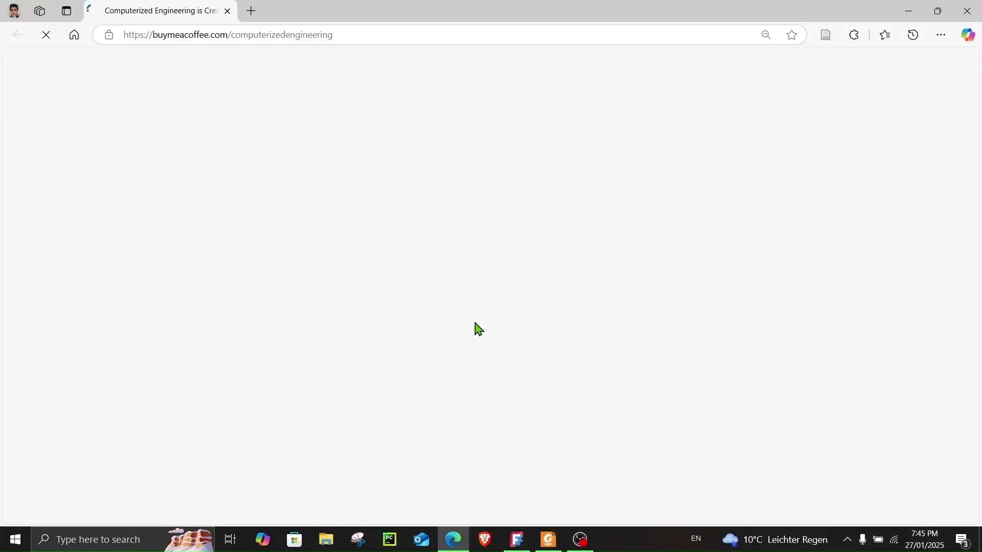
scroll(888, 334, down, 3)
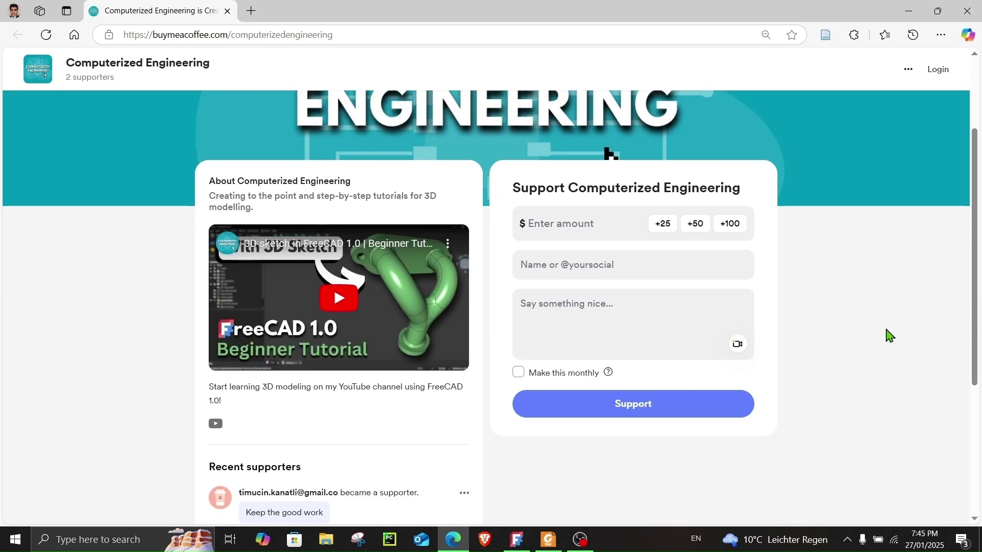
scroll(890, 335, down, 1)
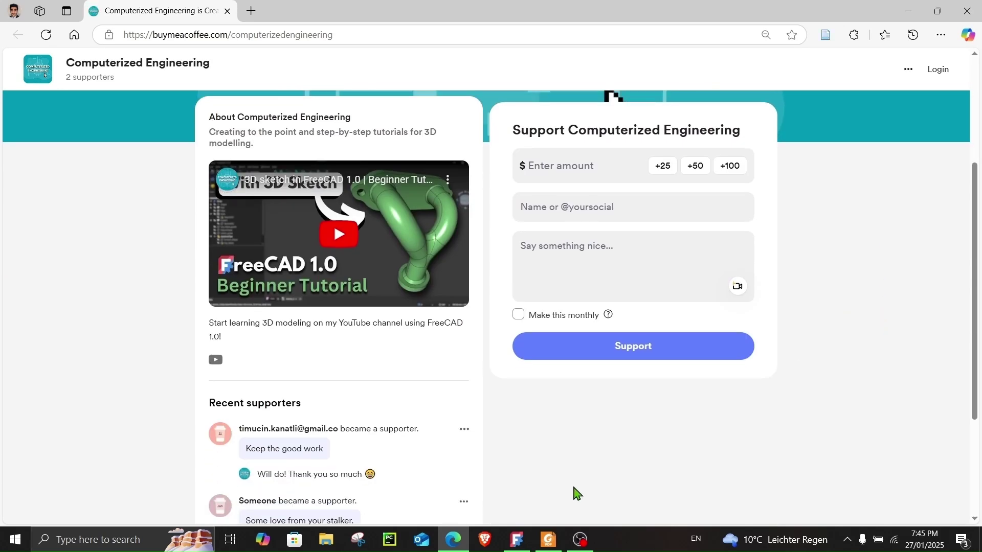
click(516, 539)
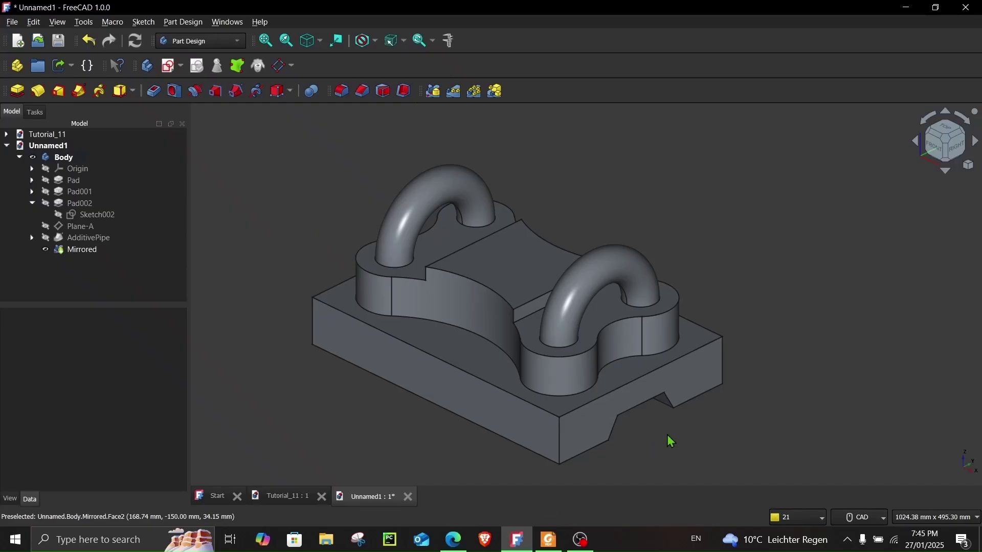